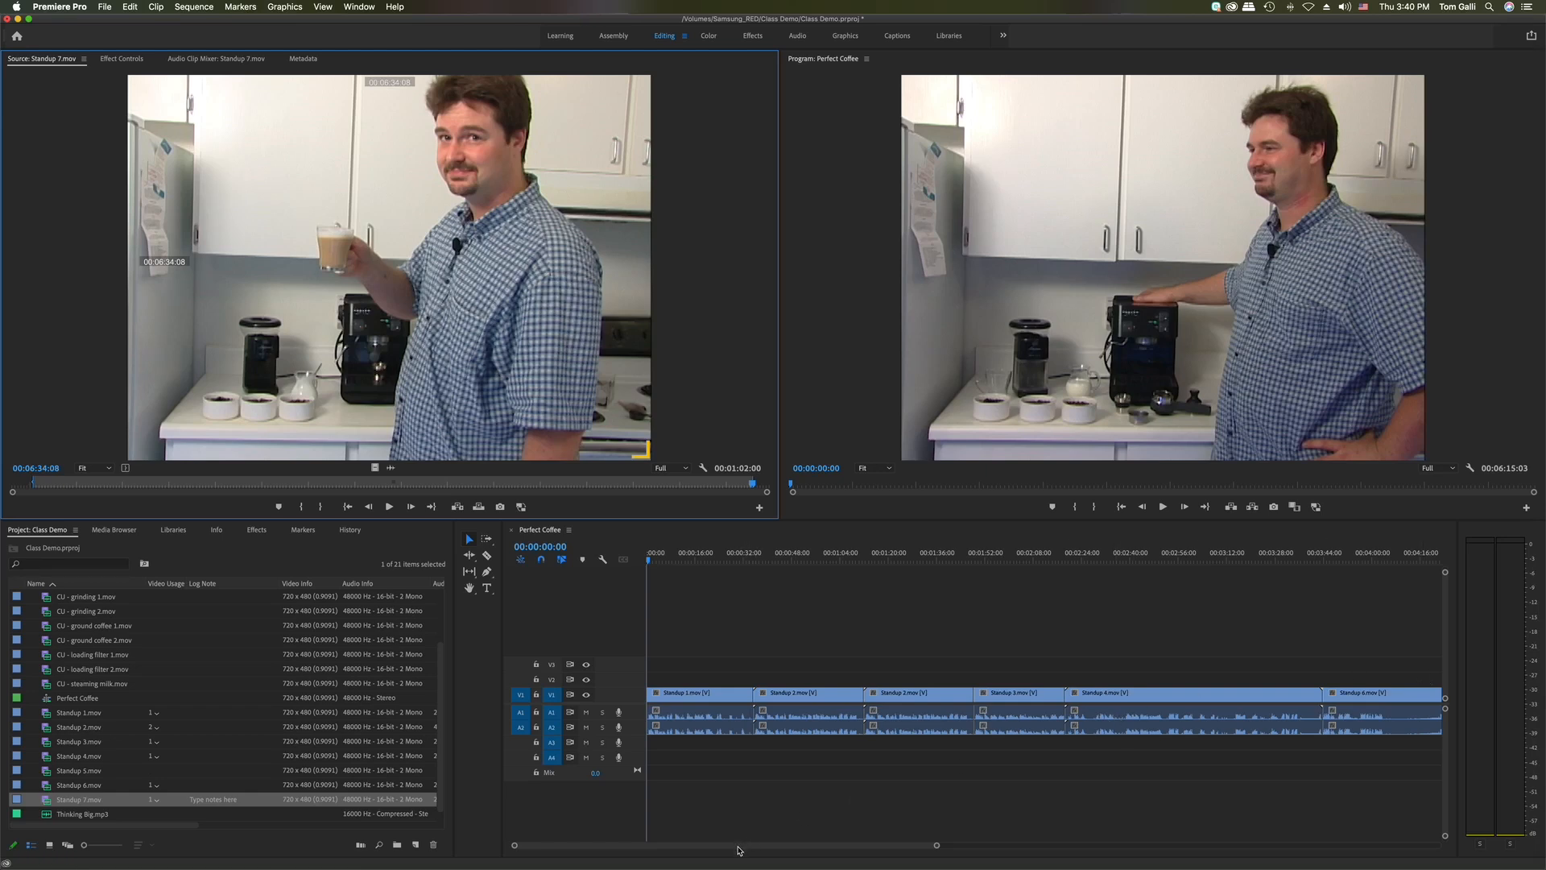
Append another copy of Standup 7 to the sequence end, lengthening it to 00:07:17:03
drag(739, 849, 949, 867)
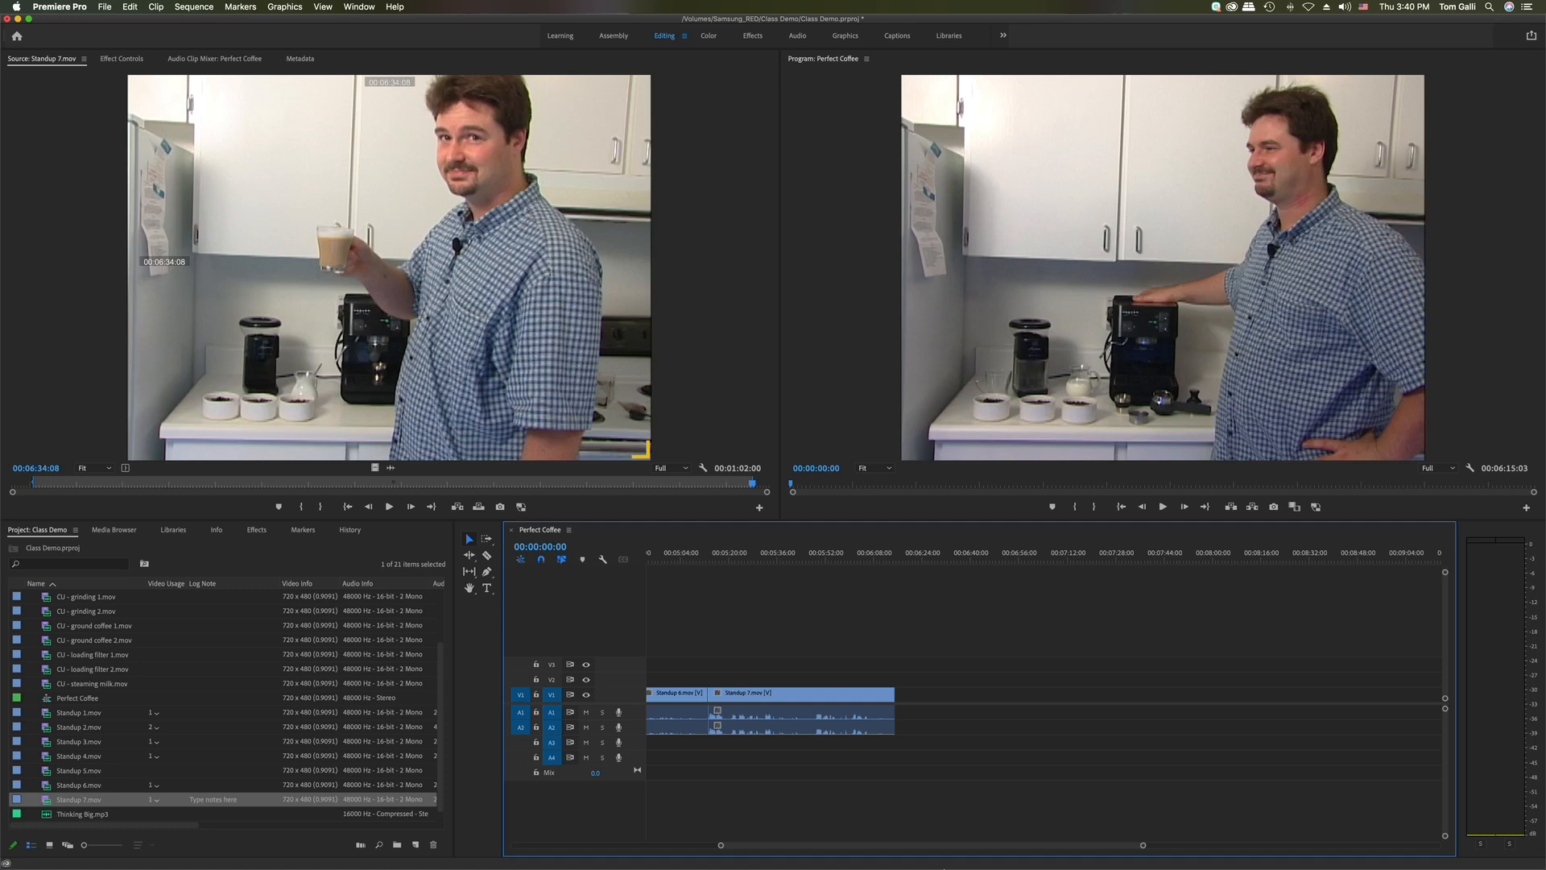
drag(465, 314, 900, 695)
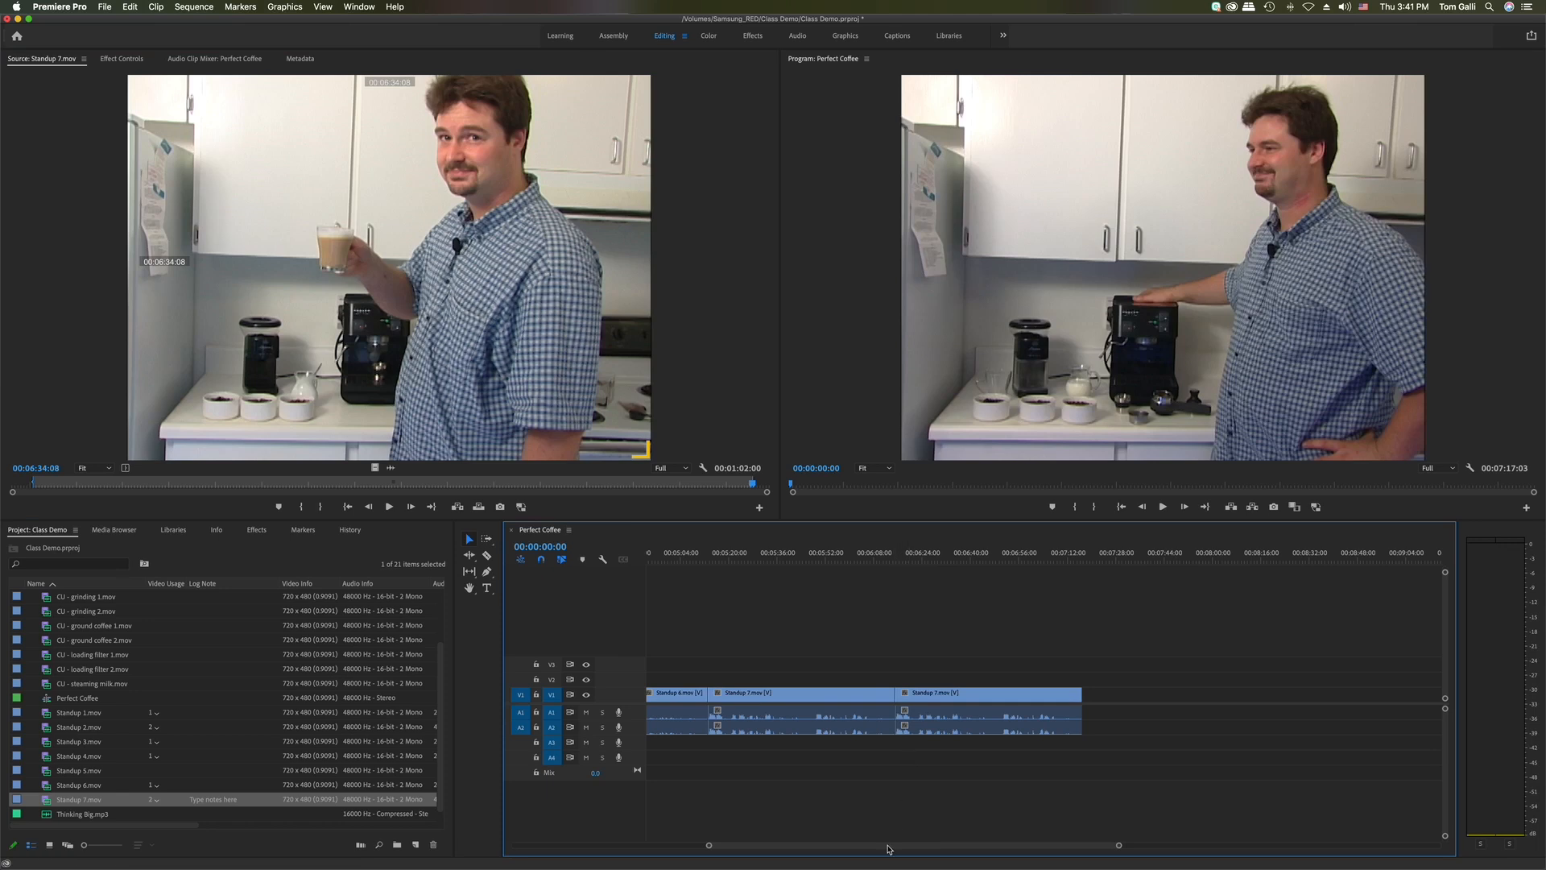
drag(888, 848, 756, 854)
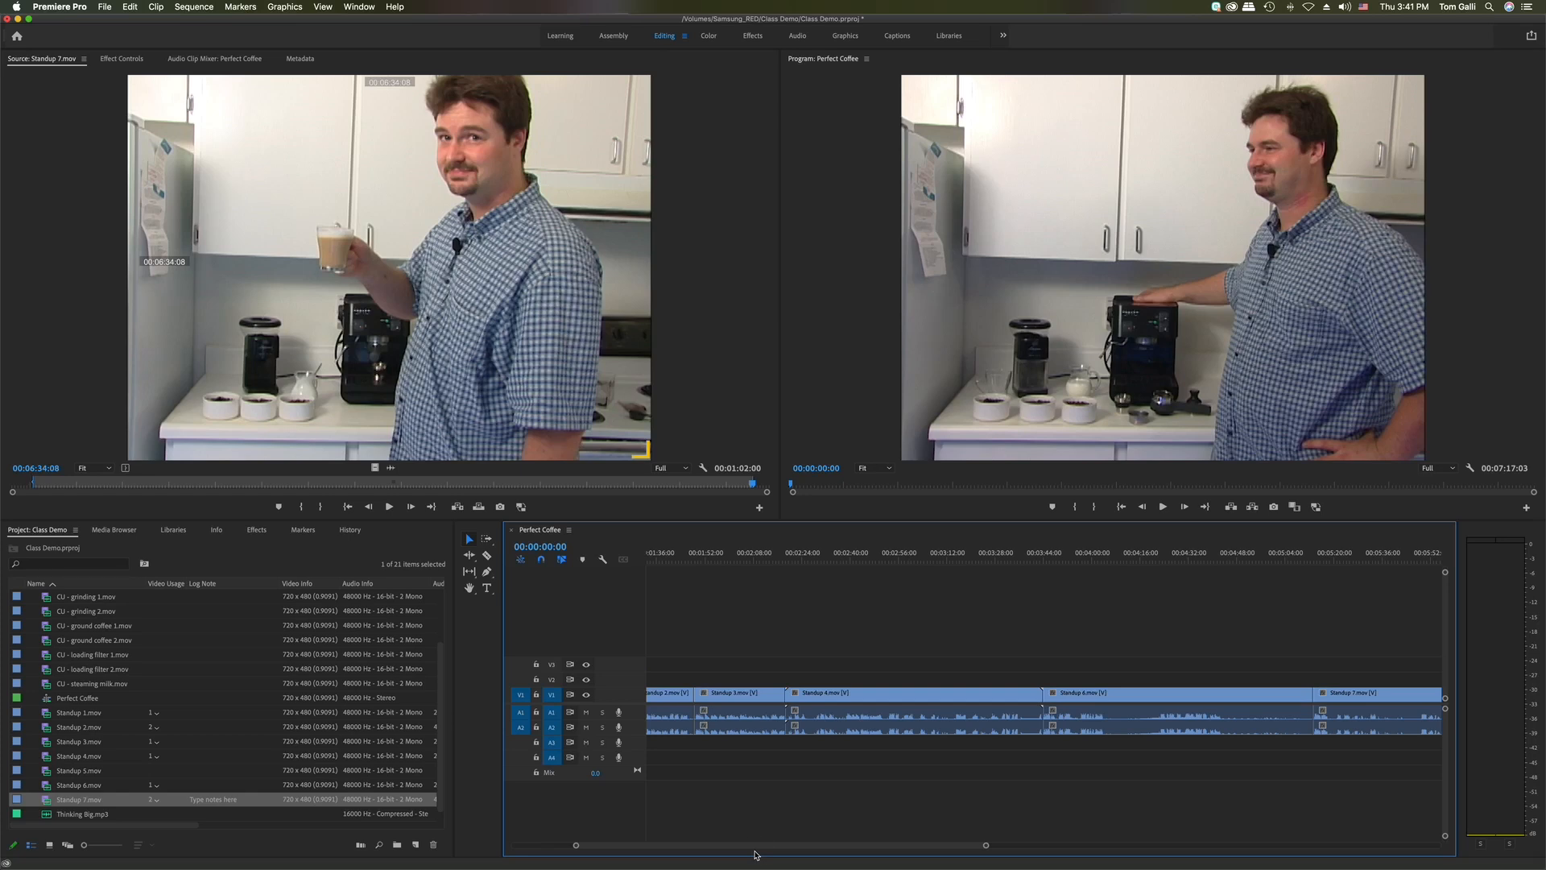
drag(692, 847, 622, 835)
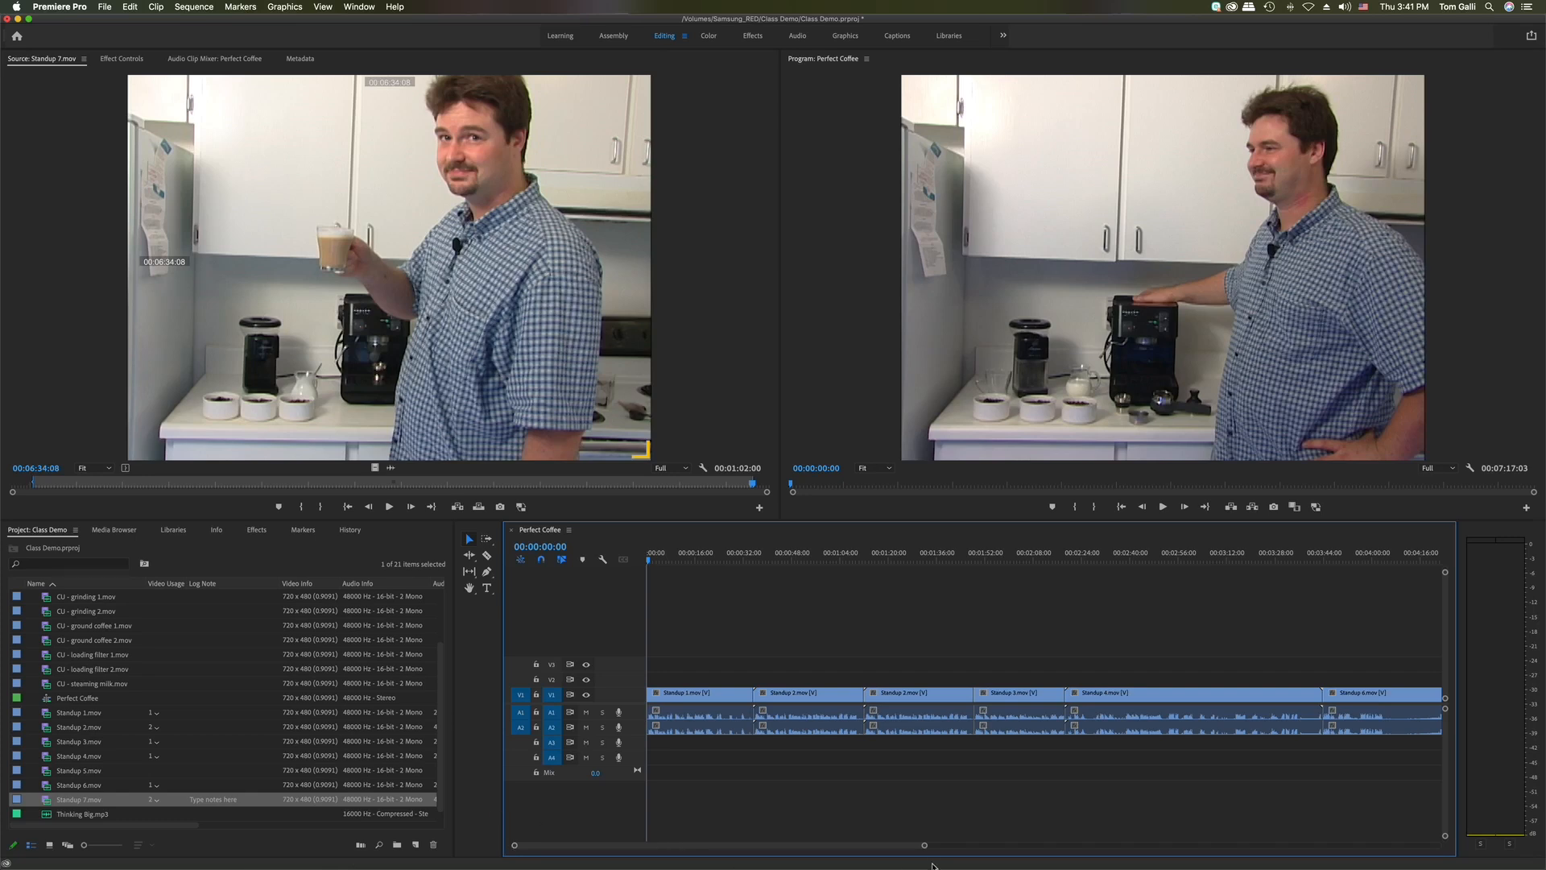
Cue the sequence to 00:02:07:10 and zoom in on the timeline
drag(923, 847, 1115, 865)
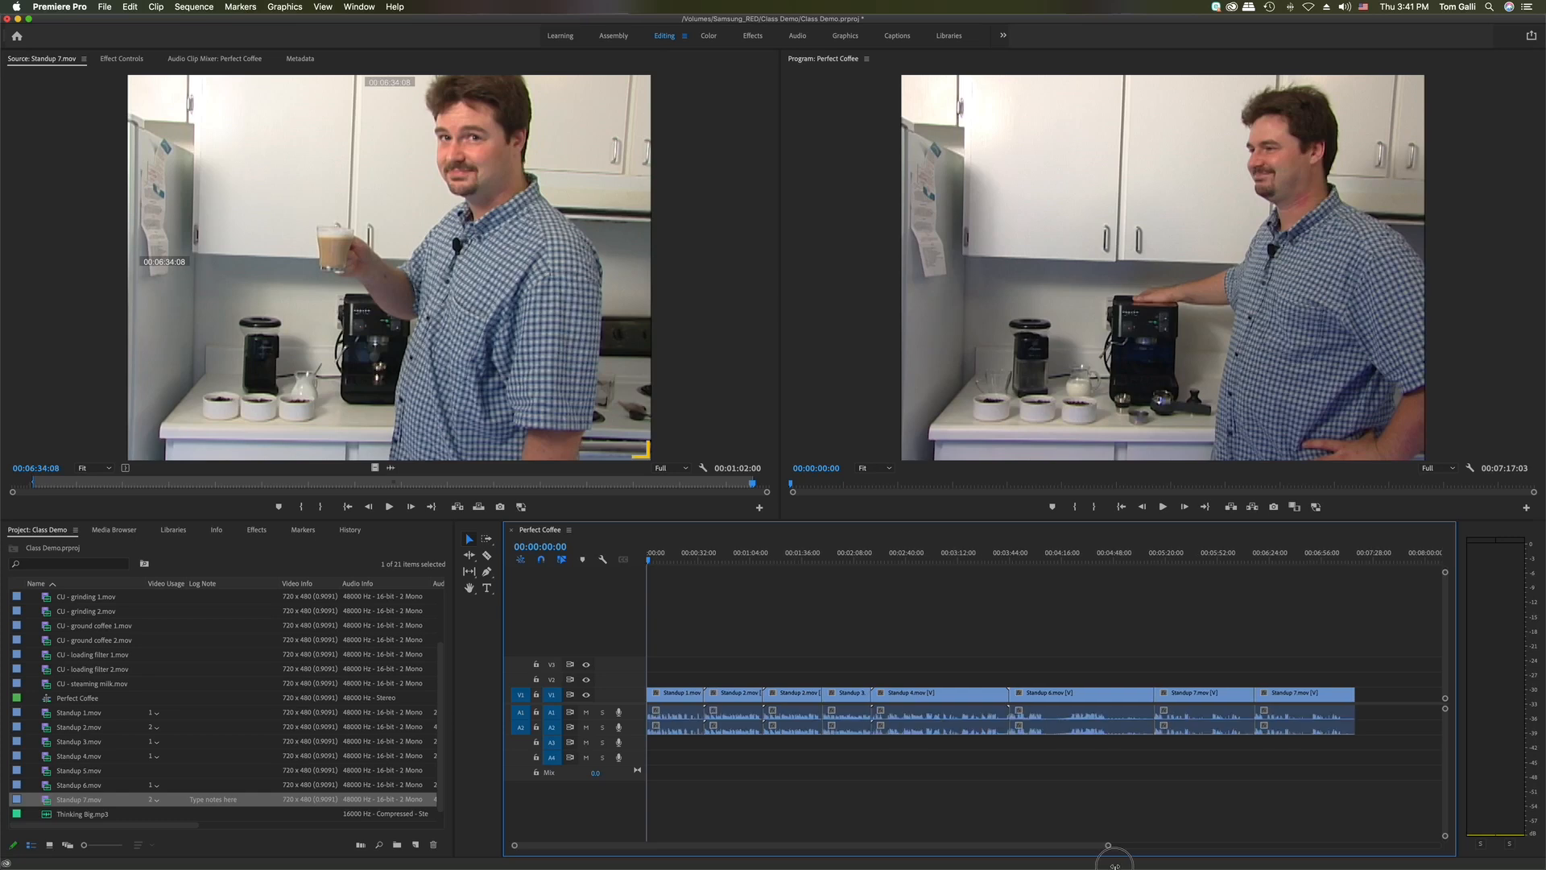
click(854, 563)
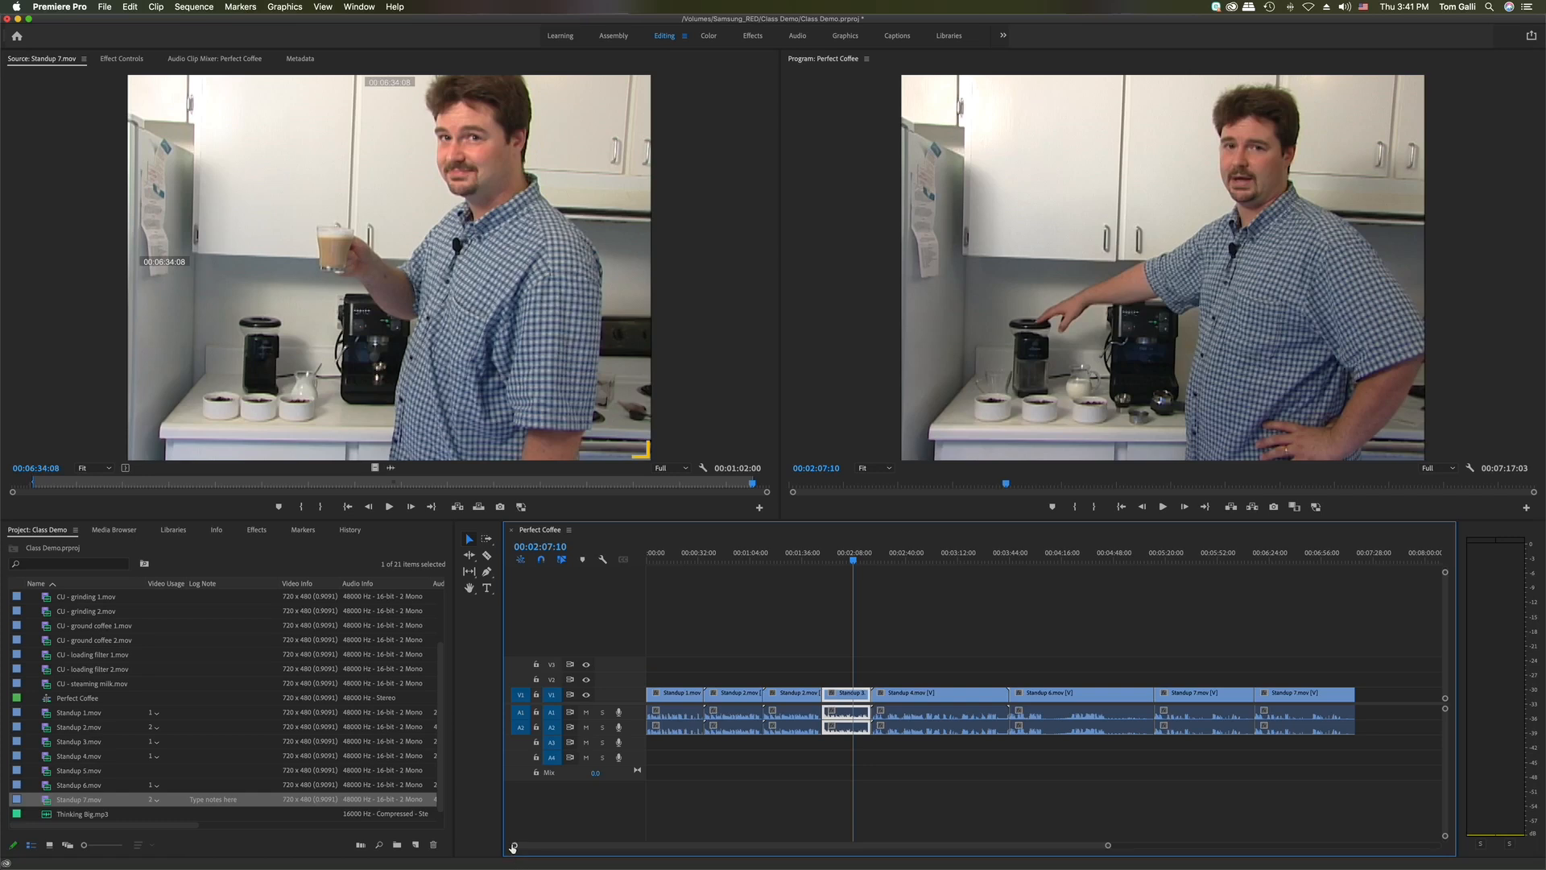
drag(515, 848, 739, 860)
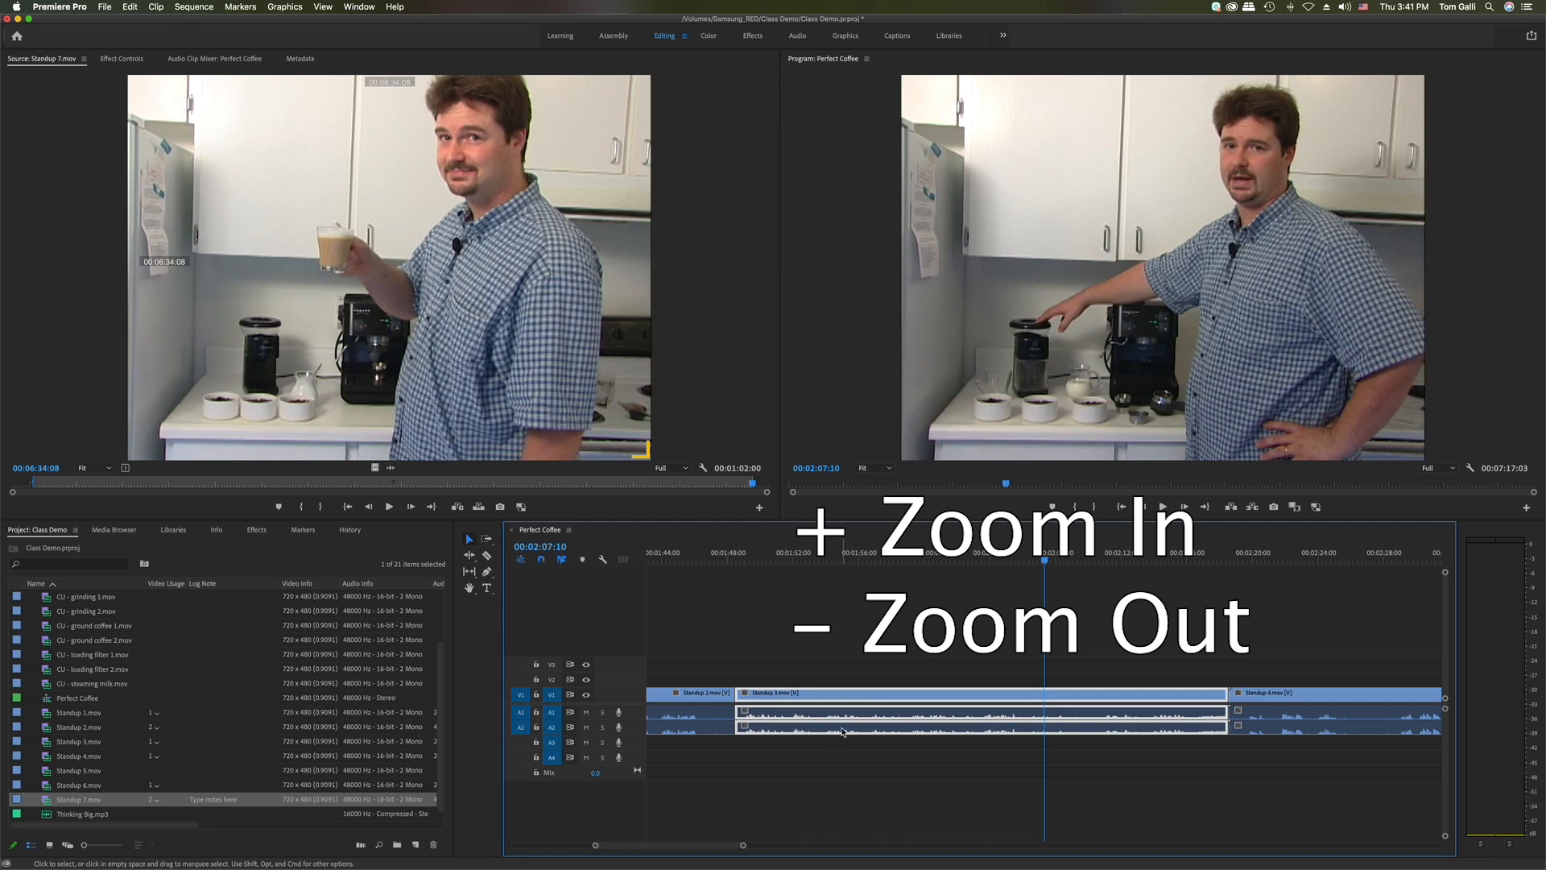
Zoom the timeline out and in around the playhead, then fit the full 00:07:17:03 sequence in view
key(minus)
key(minus)
key(minus)
key(minus)
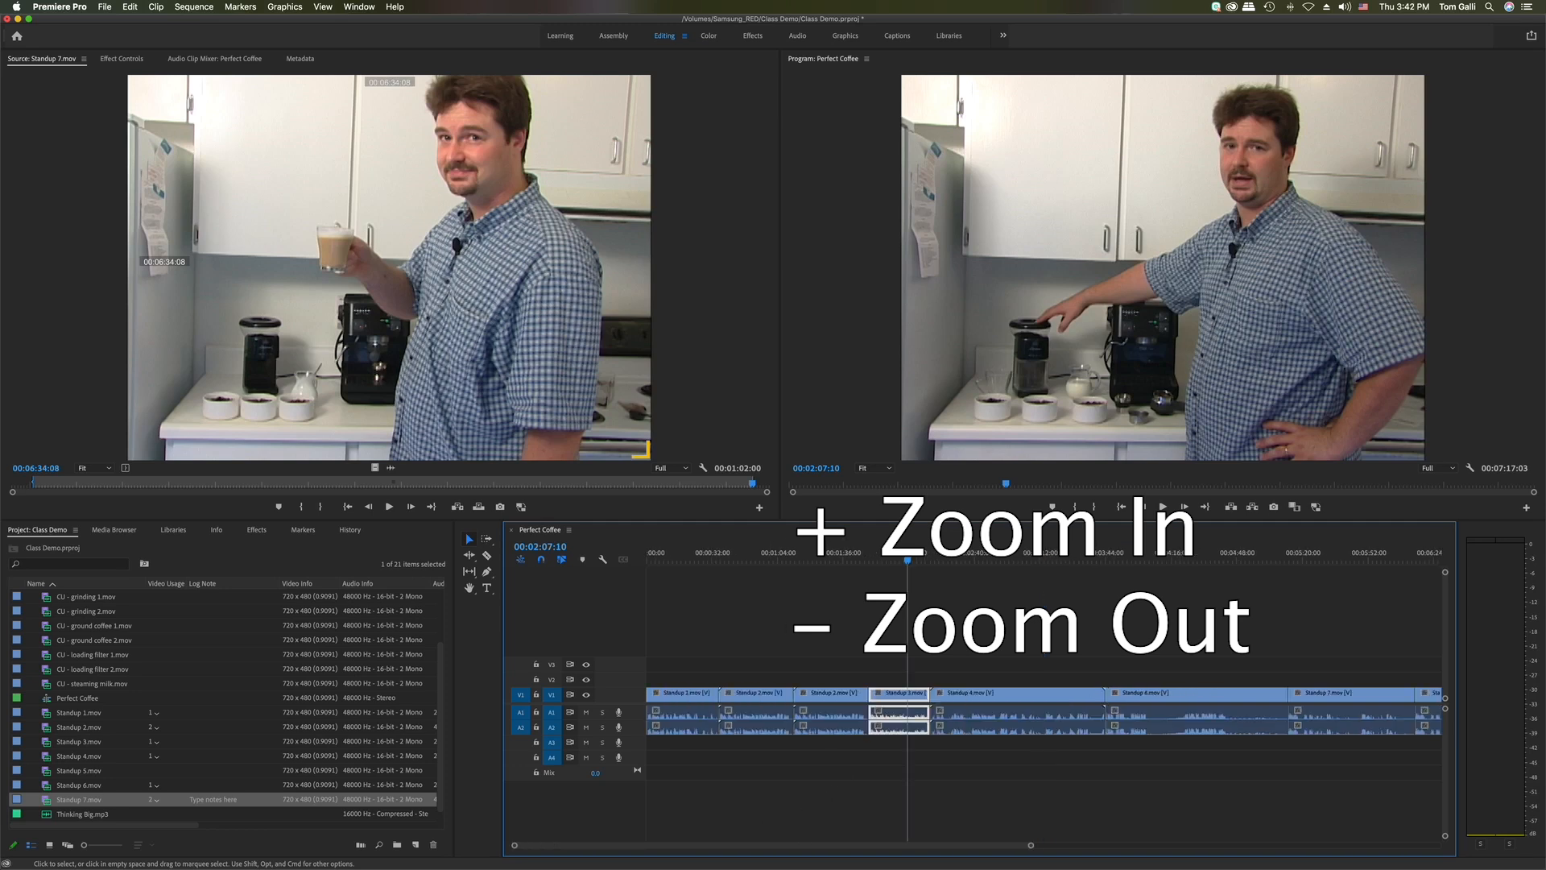
key(minus)
key(equal)
key(equal)
key(equal)
key(equal)
key(equal)
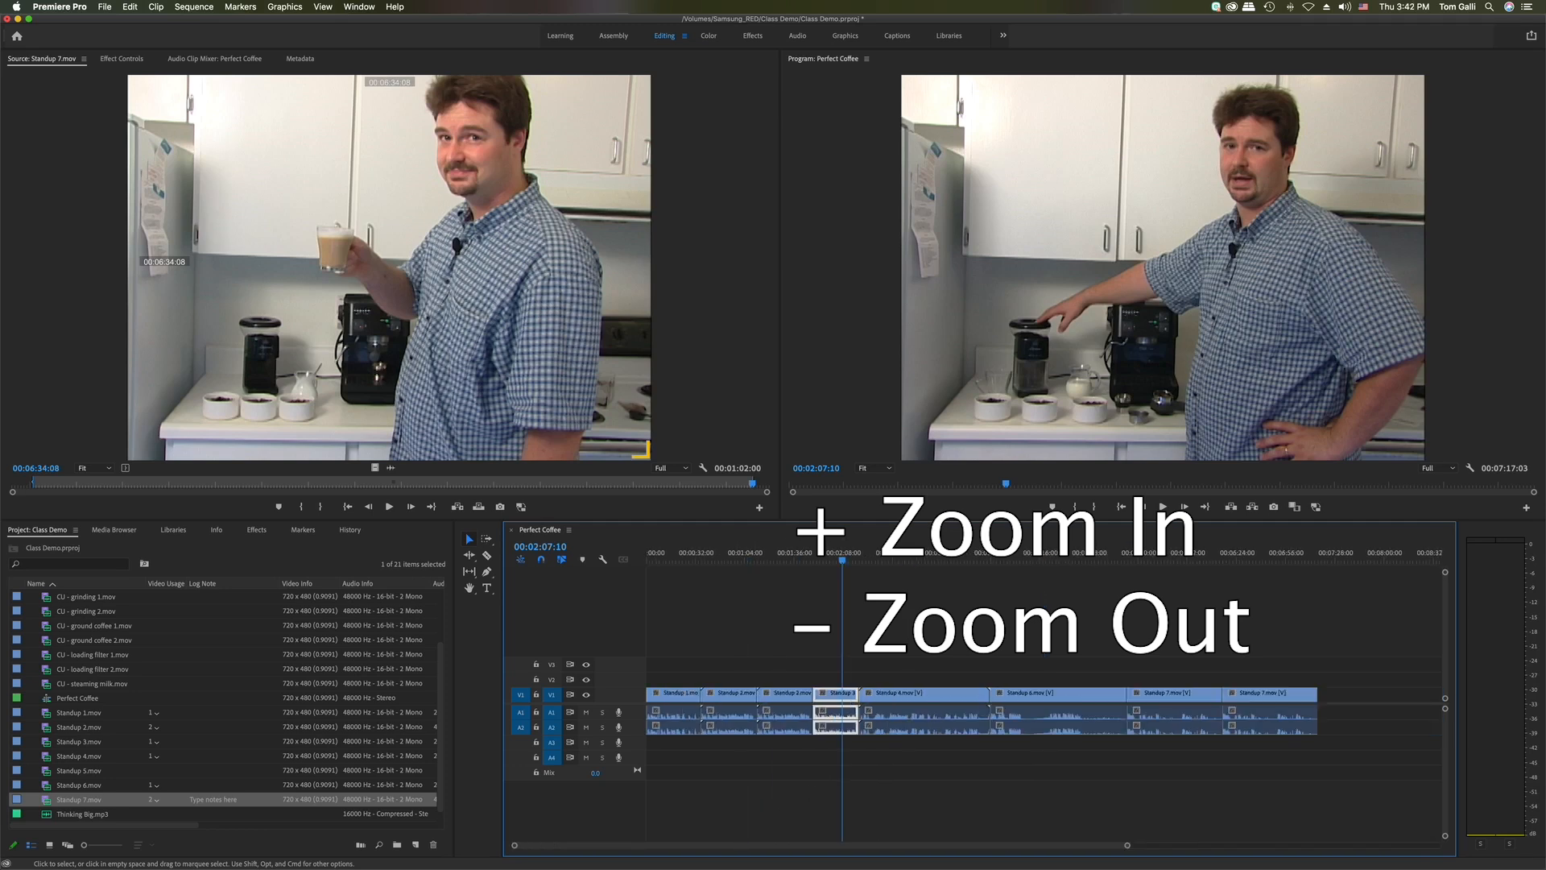
key(minus)
key(minus)
key(minus)
key(minus)
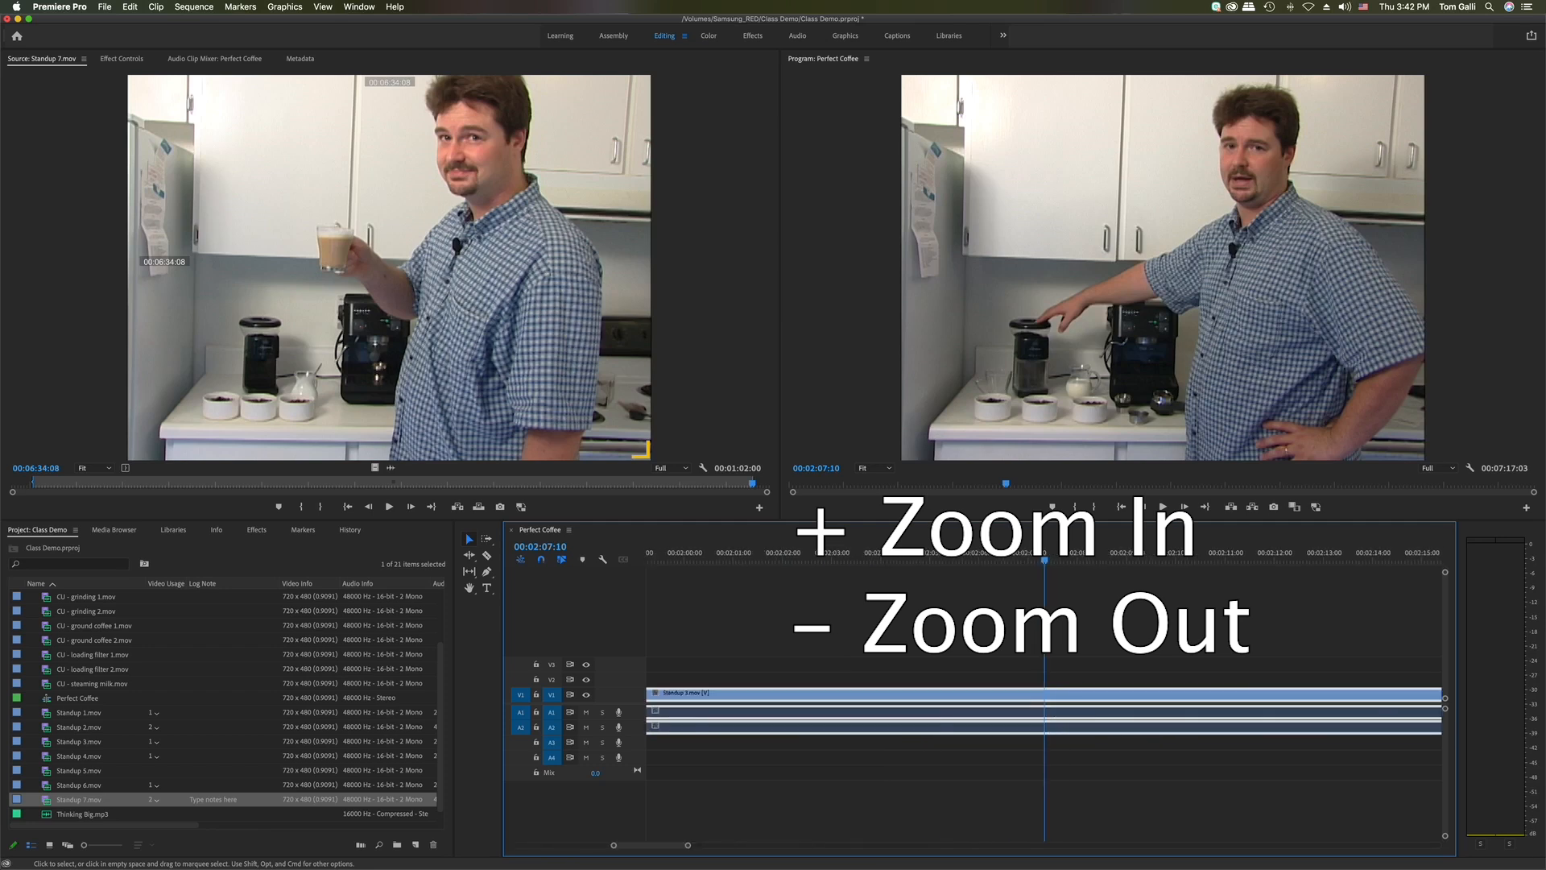
key(minus)
key(minus)
key(equal)
key(equal)
key(equal)
key(equal)
key(equal)
key(equal)
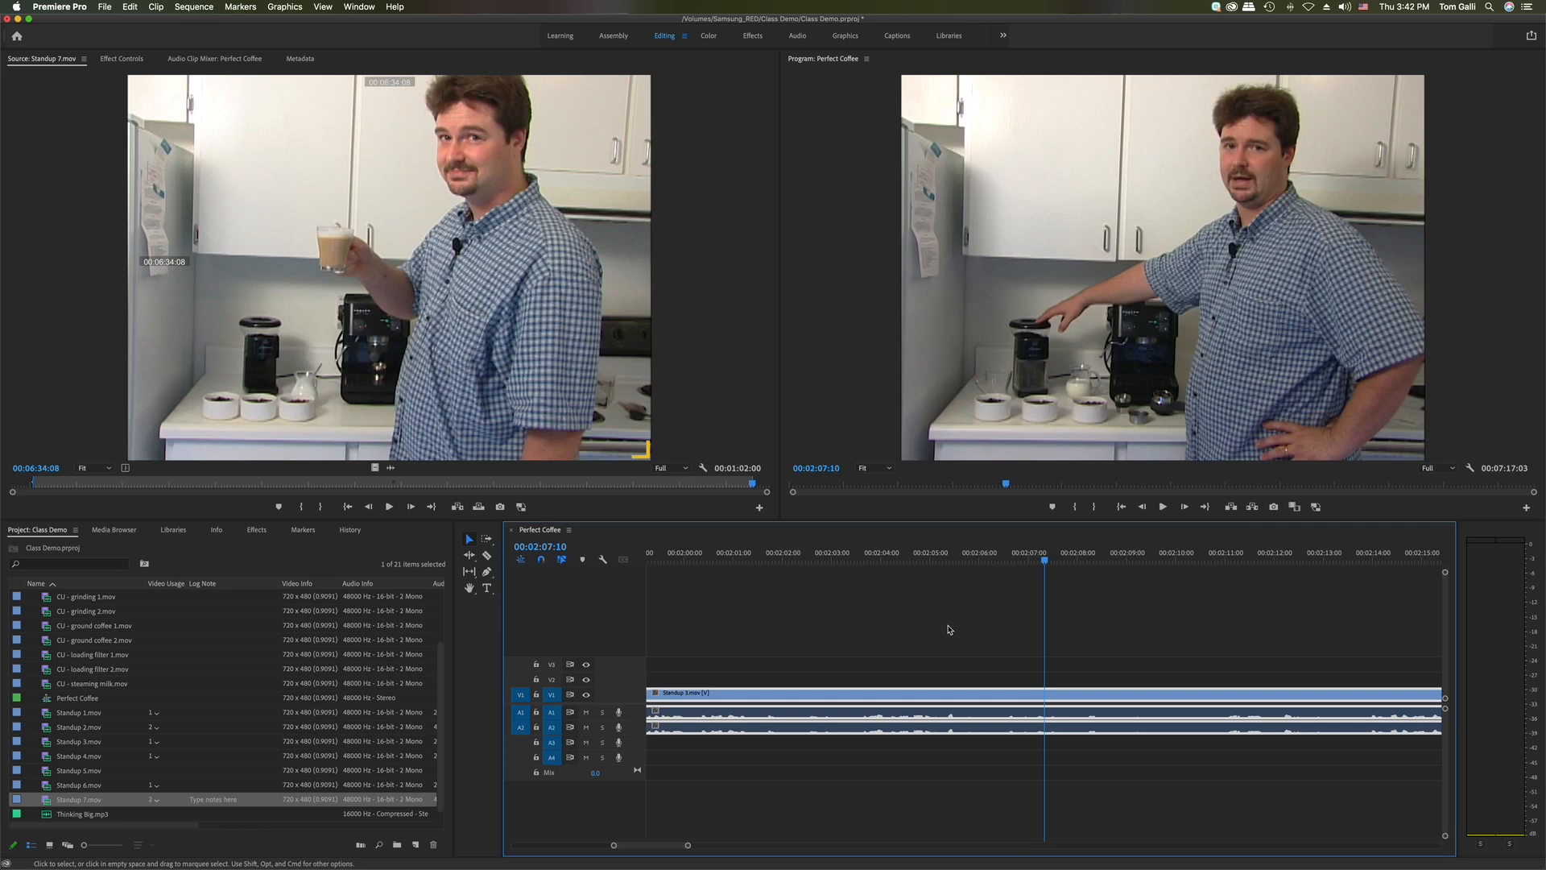
key(backslash)
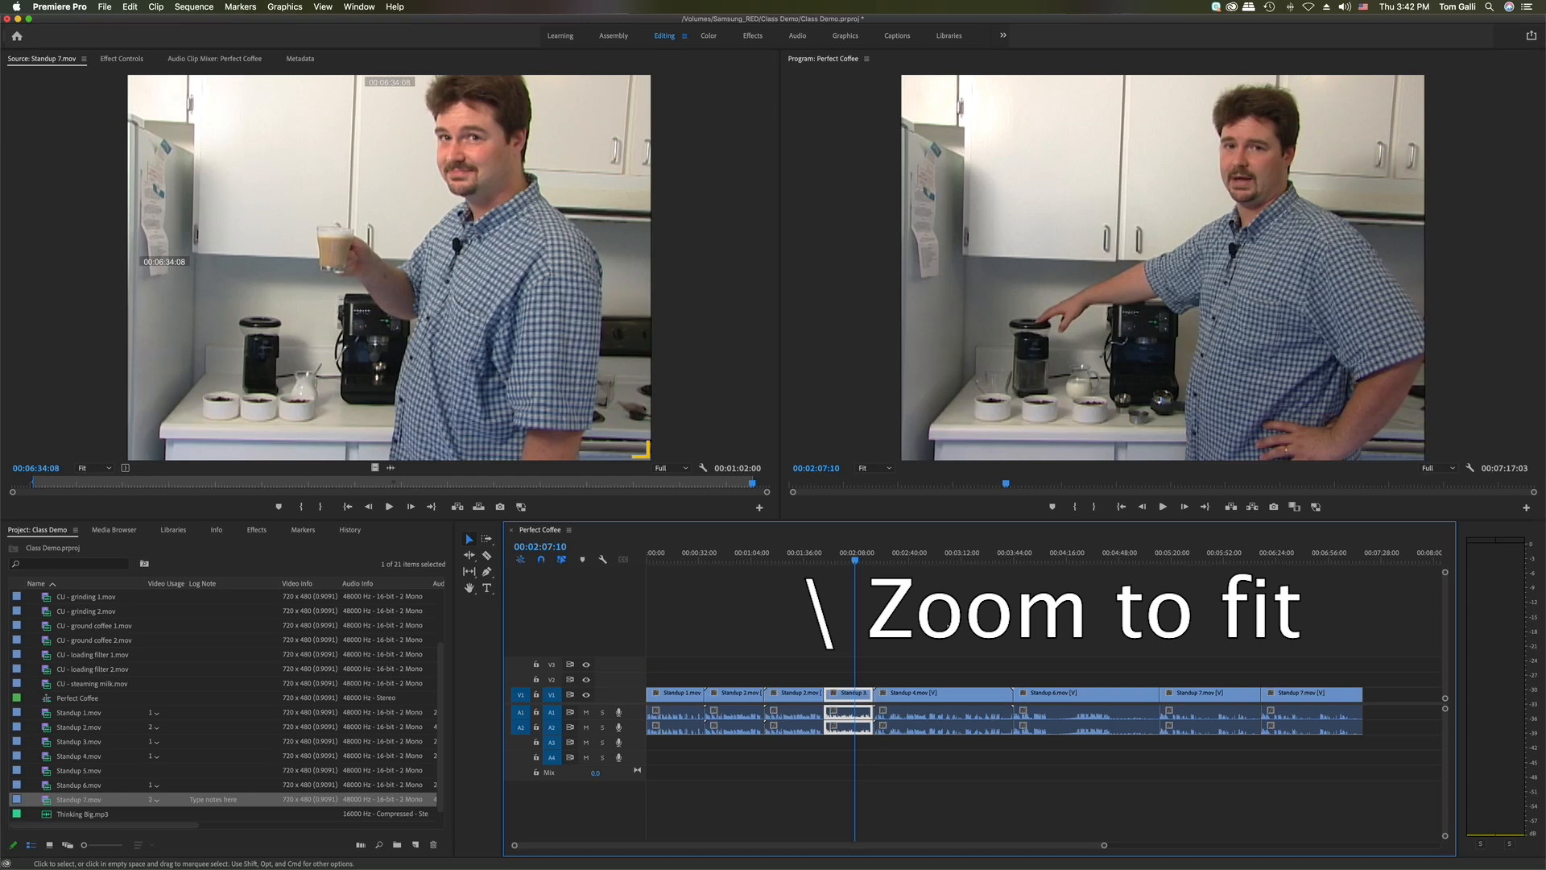
Toggle zoom-to-fit and scrub the playhead to 00:04:08:17 inside Standup 6
key(backslash)
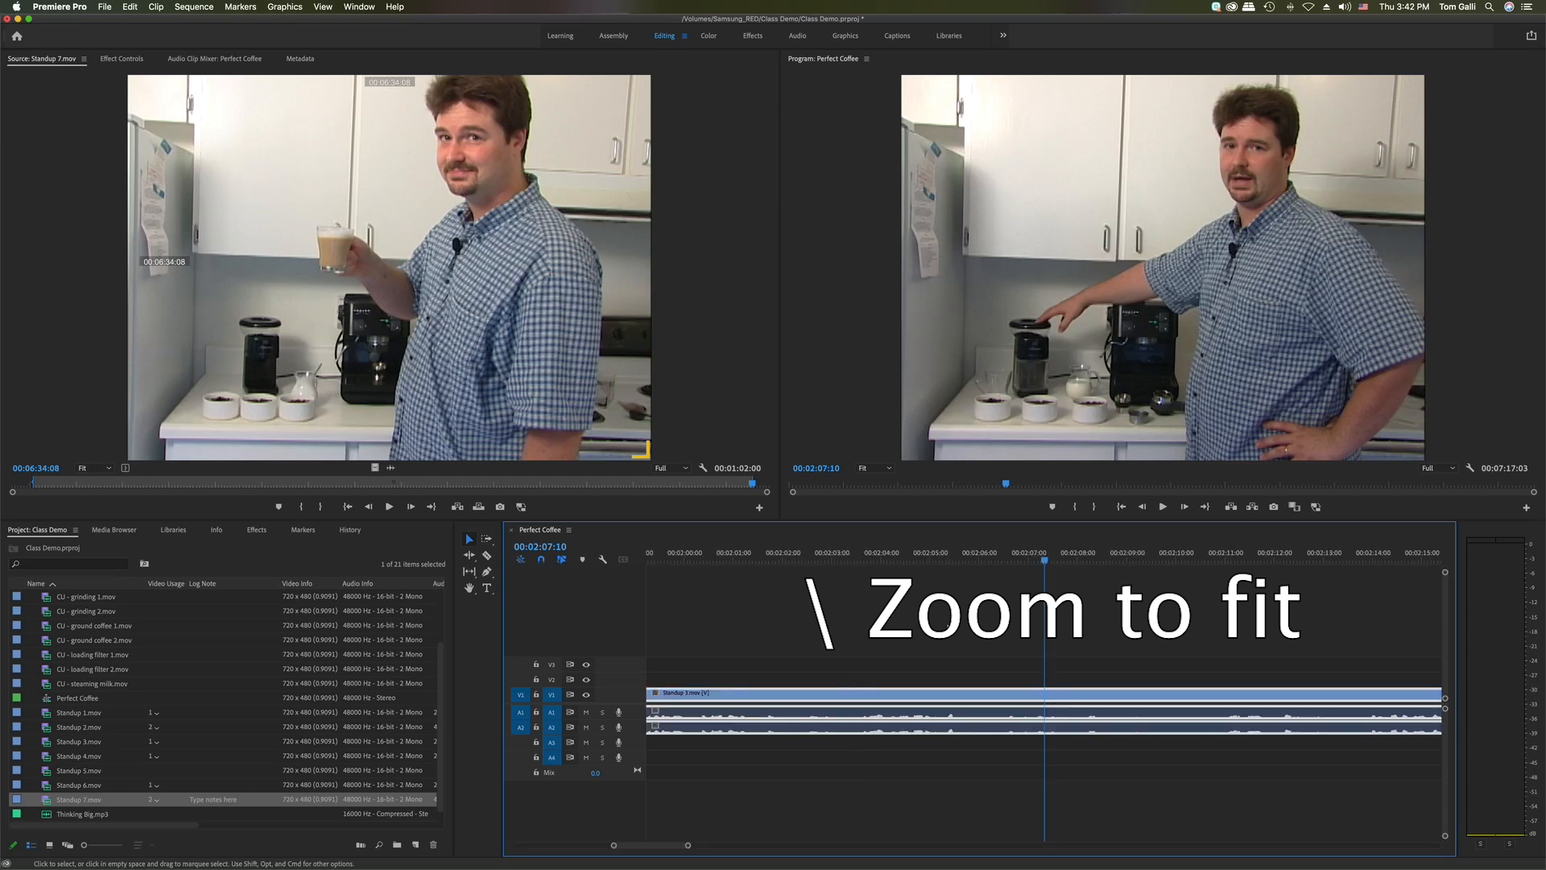
key(backslash)
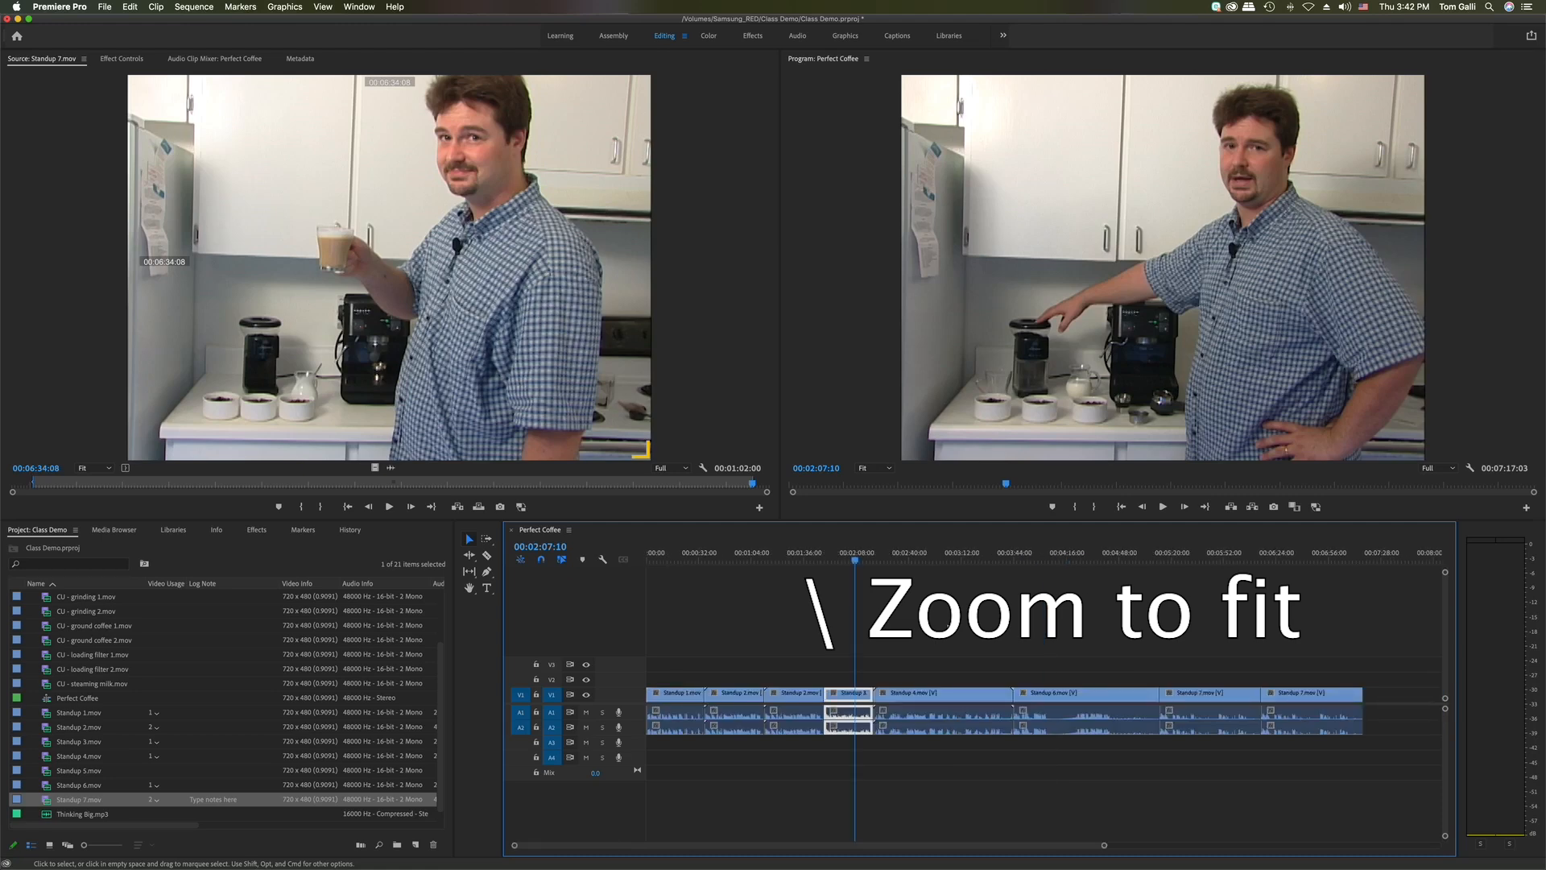
drag(898, 558, 1057, 588)
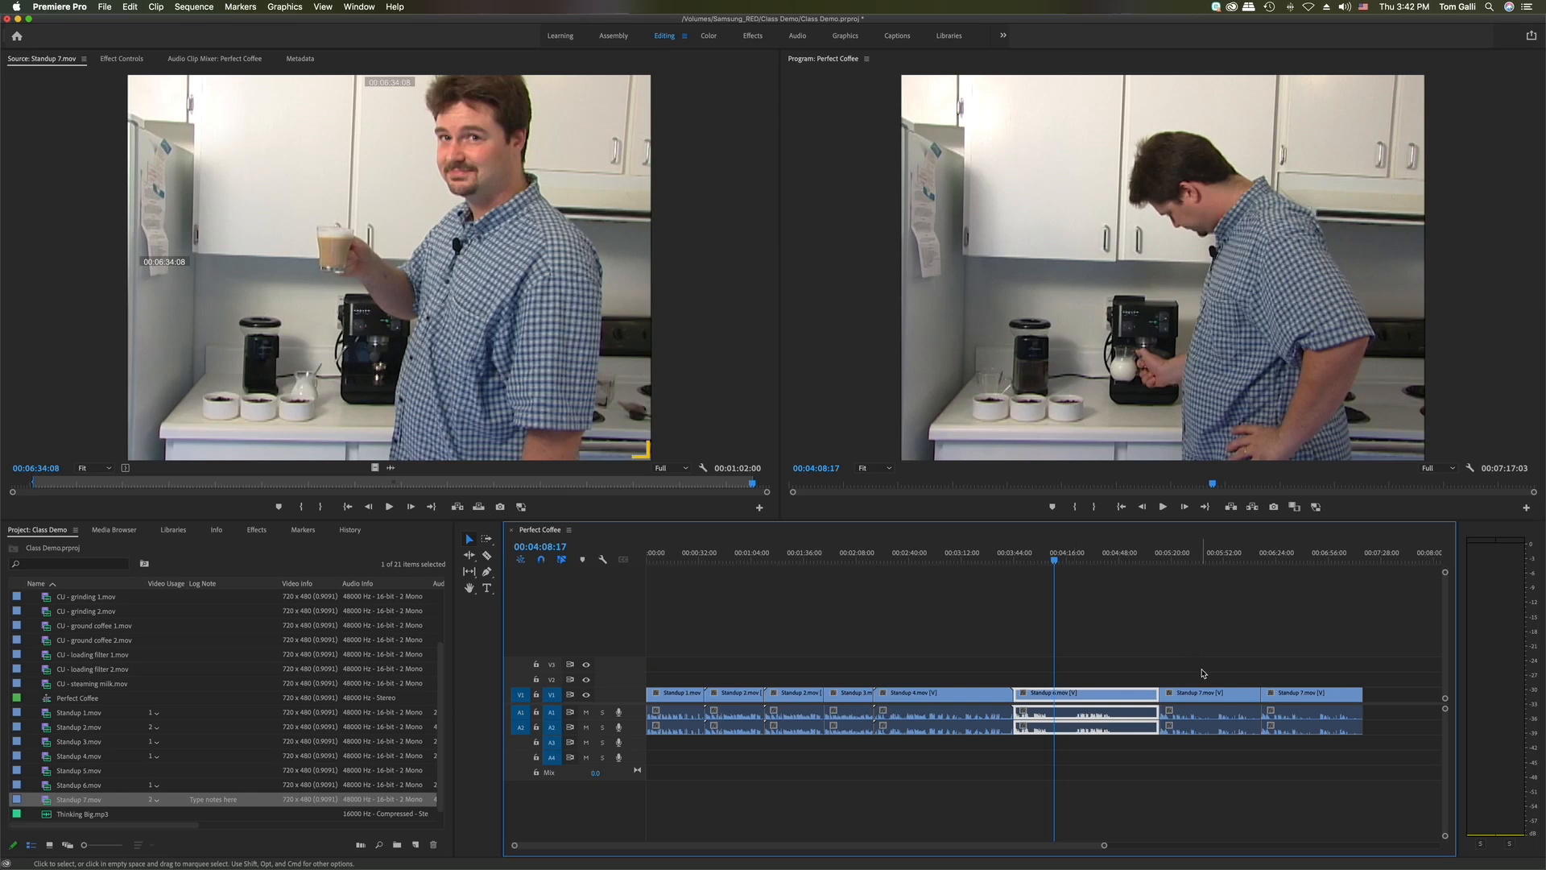
Delete the second, extra Standup 7 clip so the sequence runs 00:06:15:03
click(1201, 701)
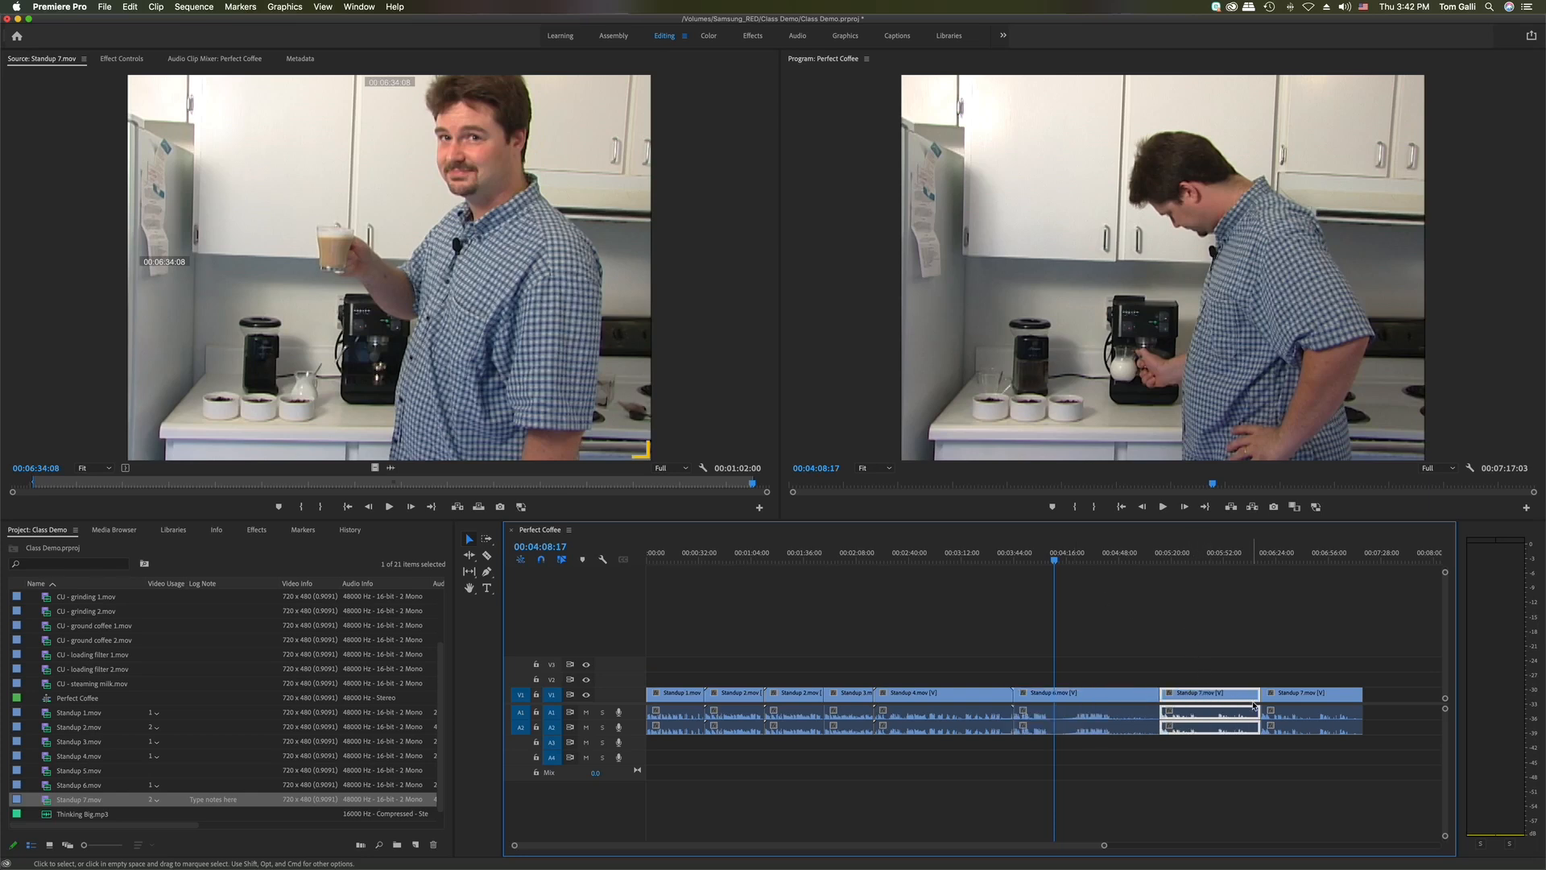
click(1297, 704)
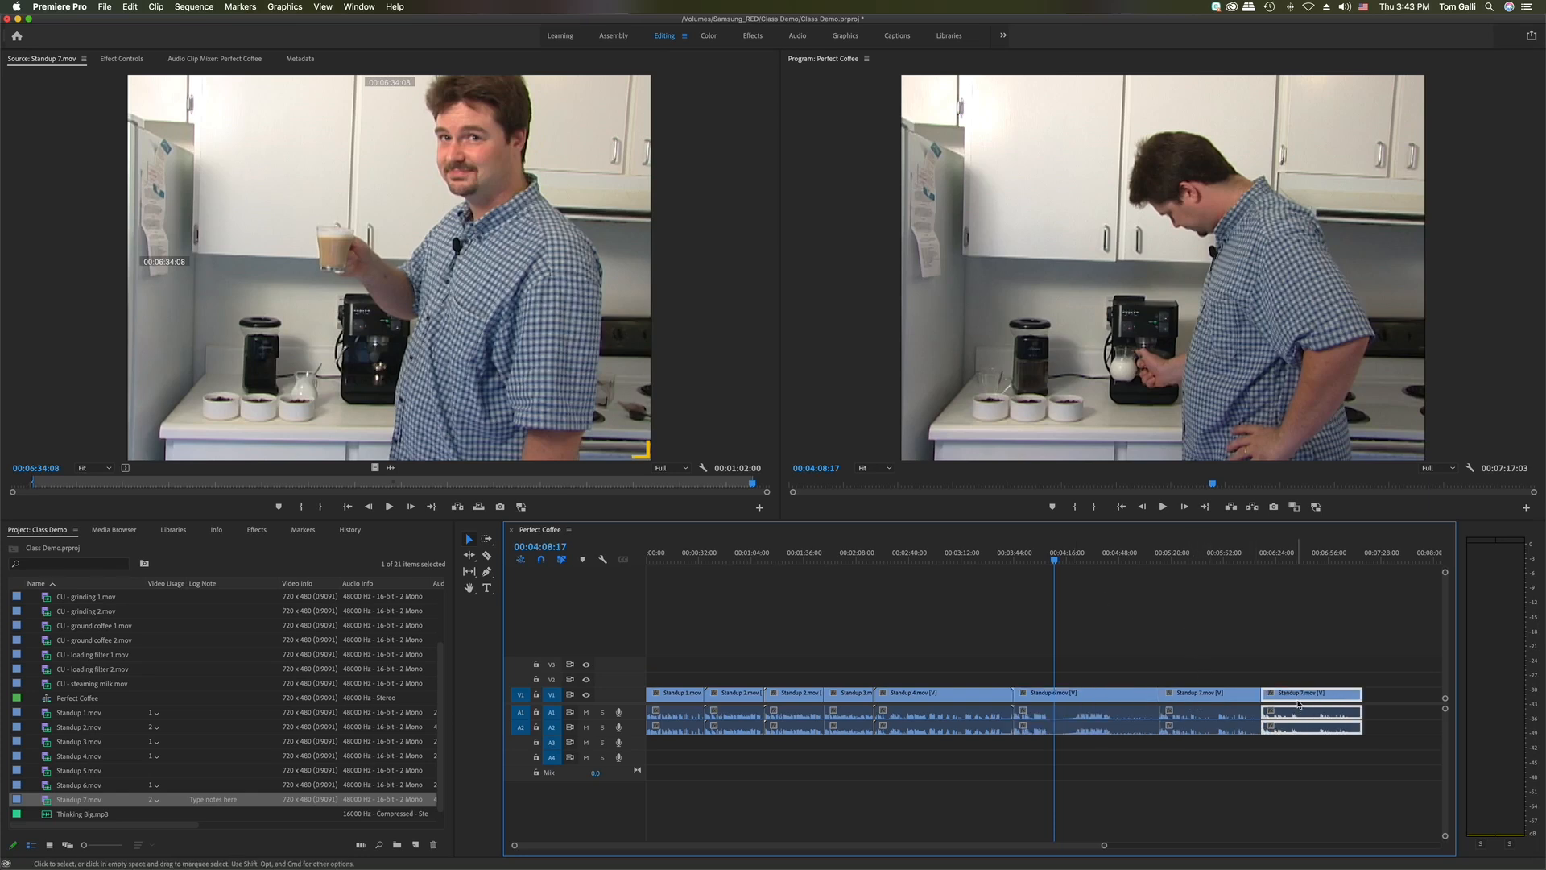
click(1214, 702)
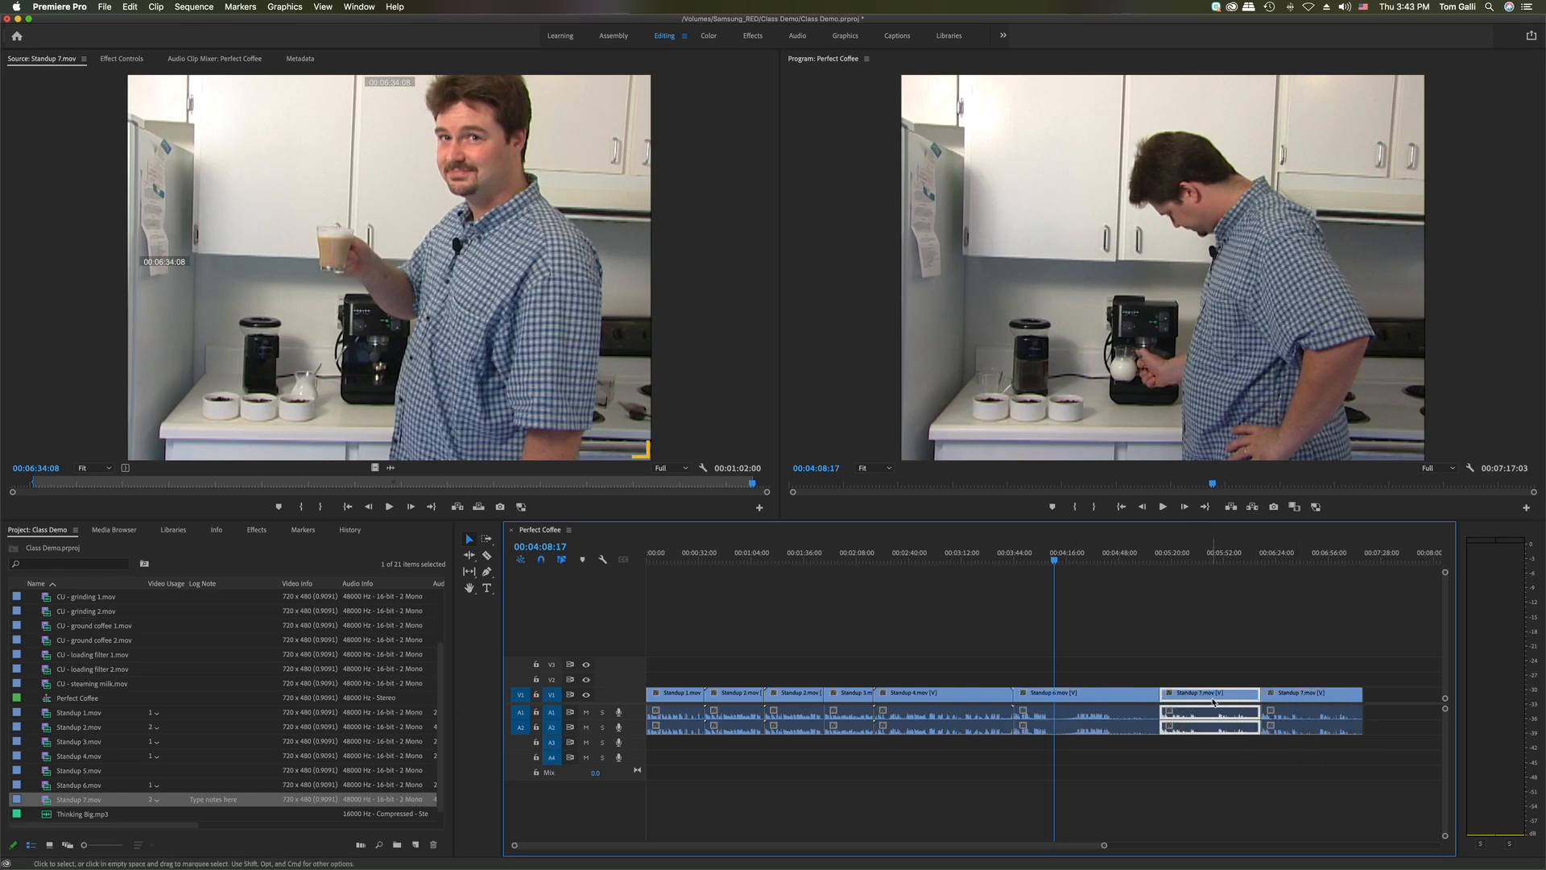
click(1314, 698)
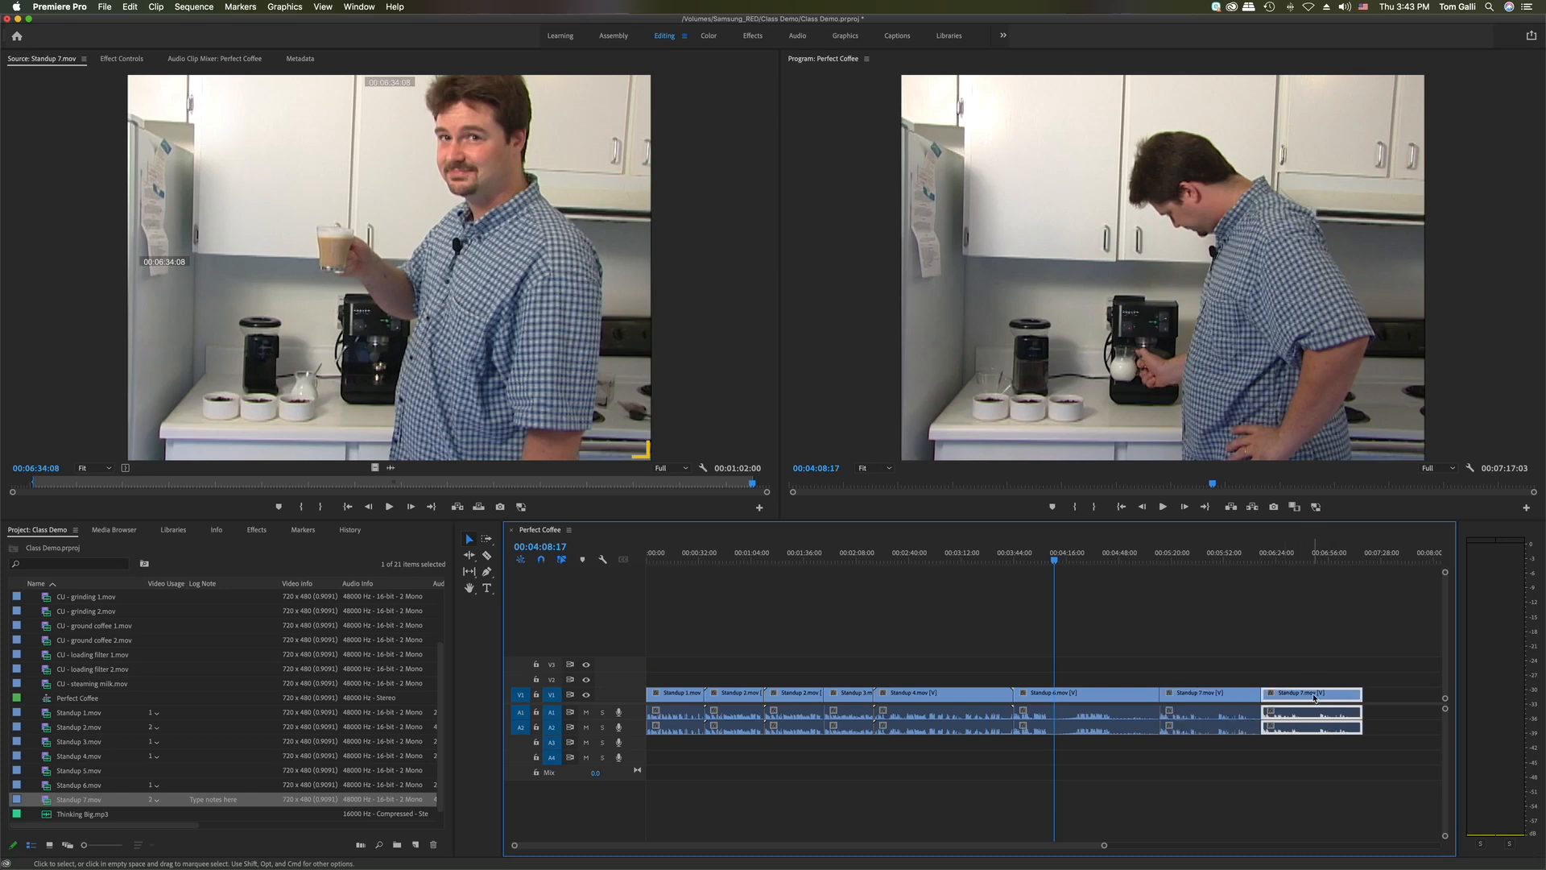
click(1216, 696)
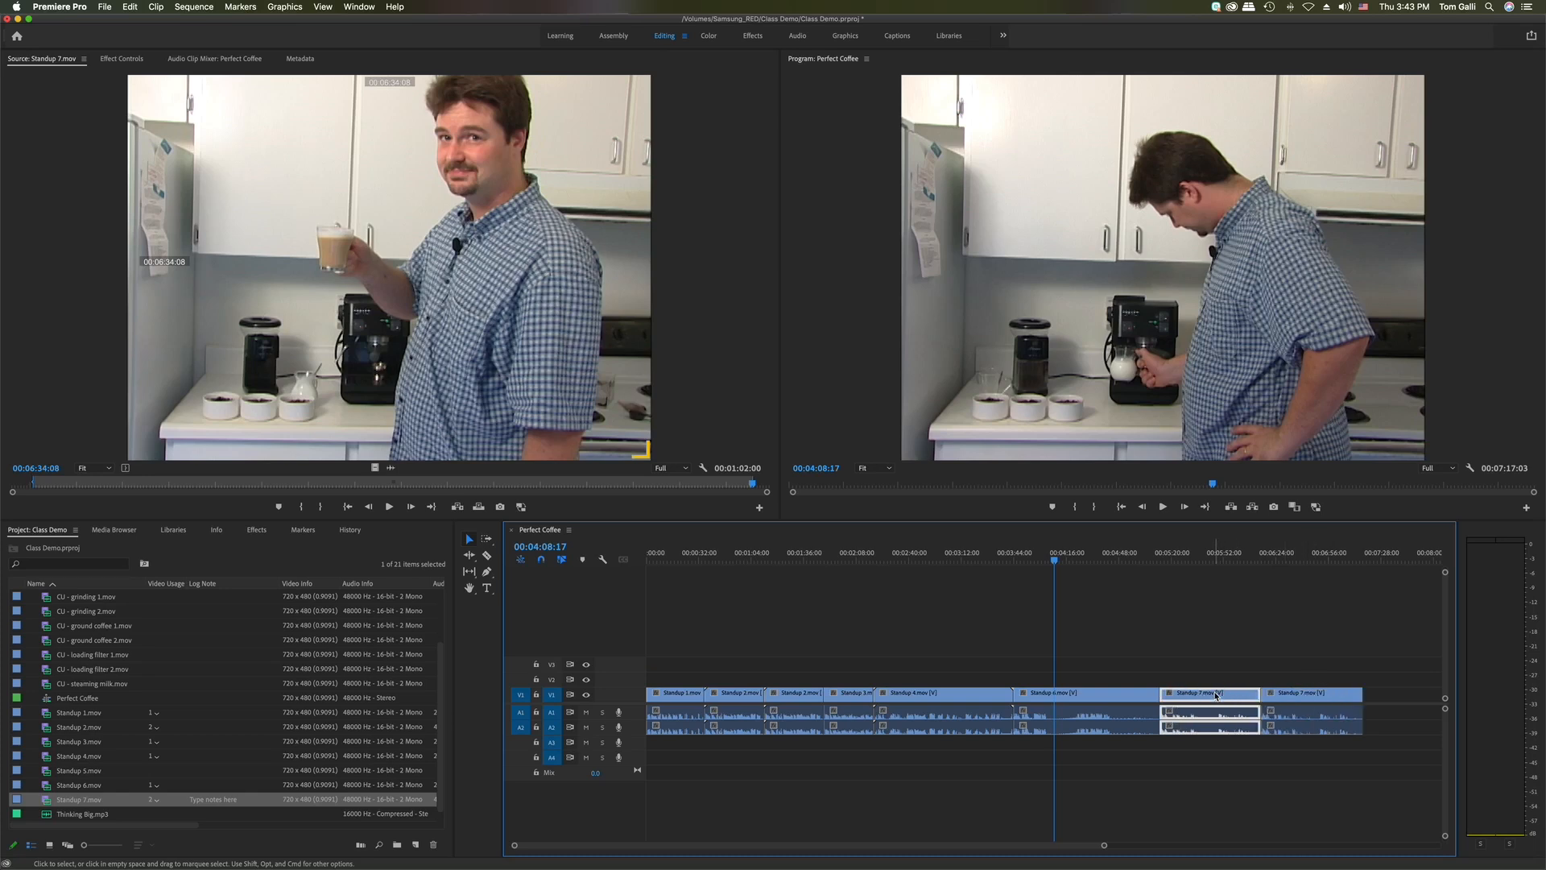
click(1298, 698)
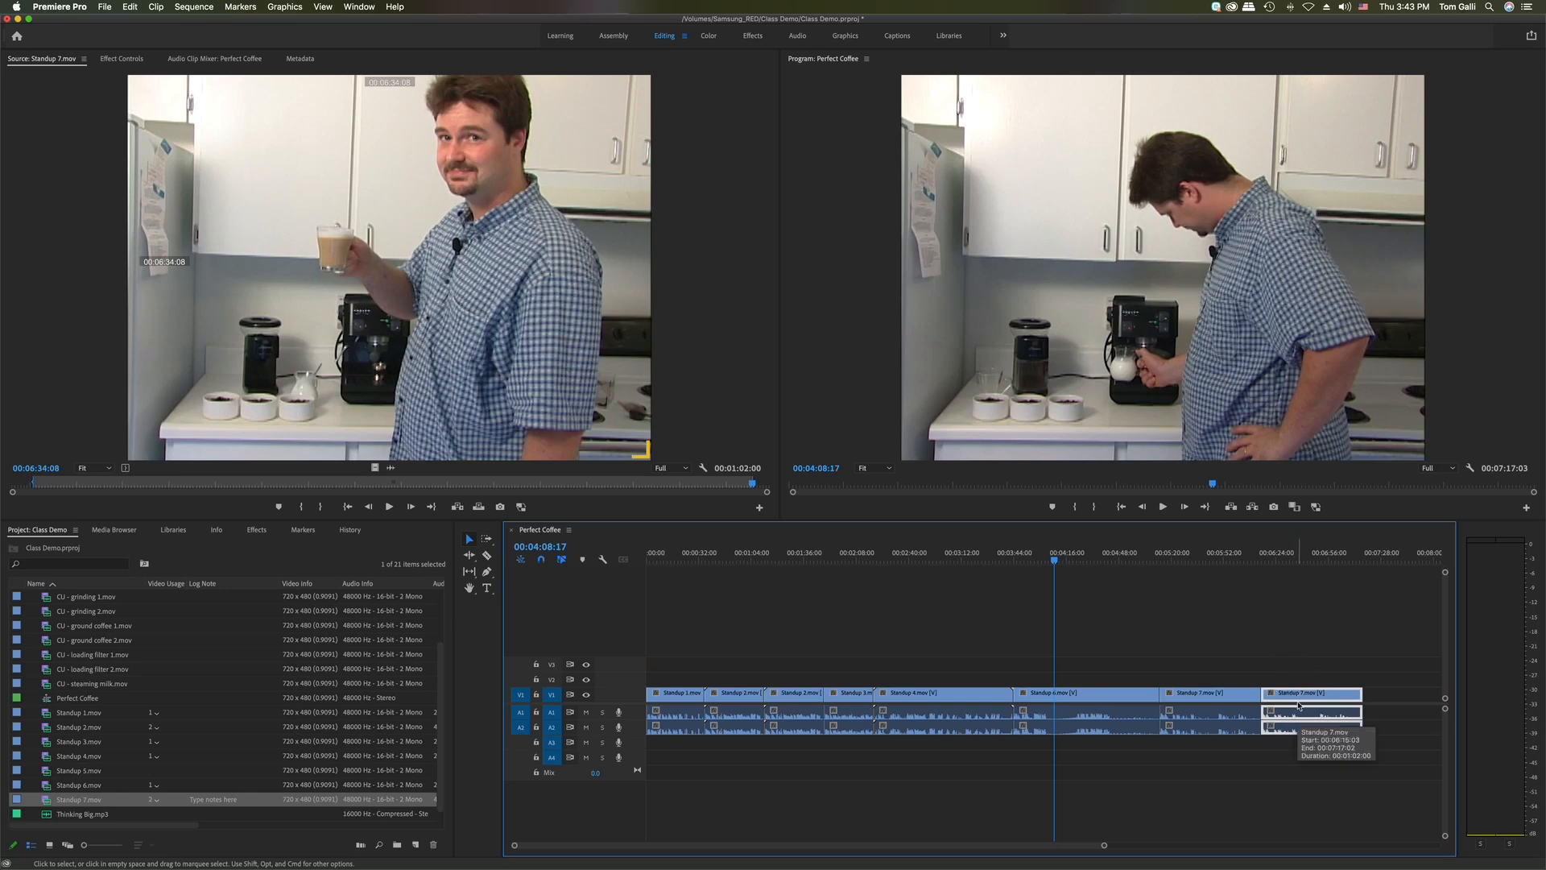
key(Delete)
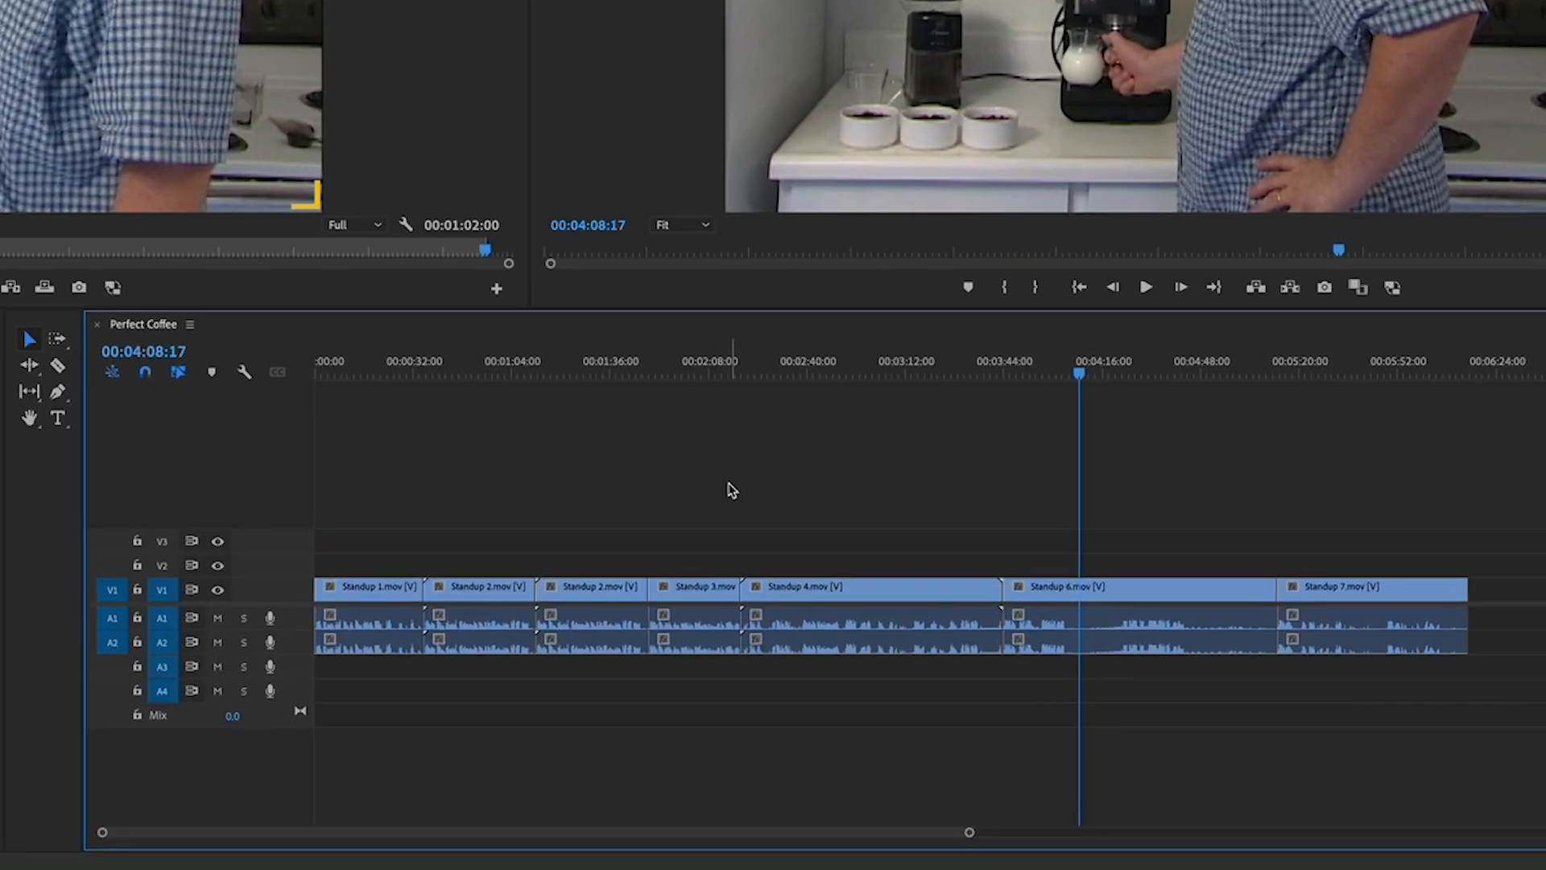
Lift out the second Standup 2 clip, leaving an empty gap before Standup 3
click(367, 592)
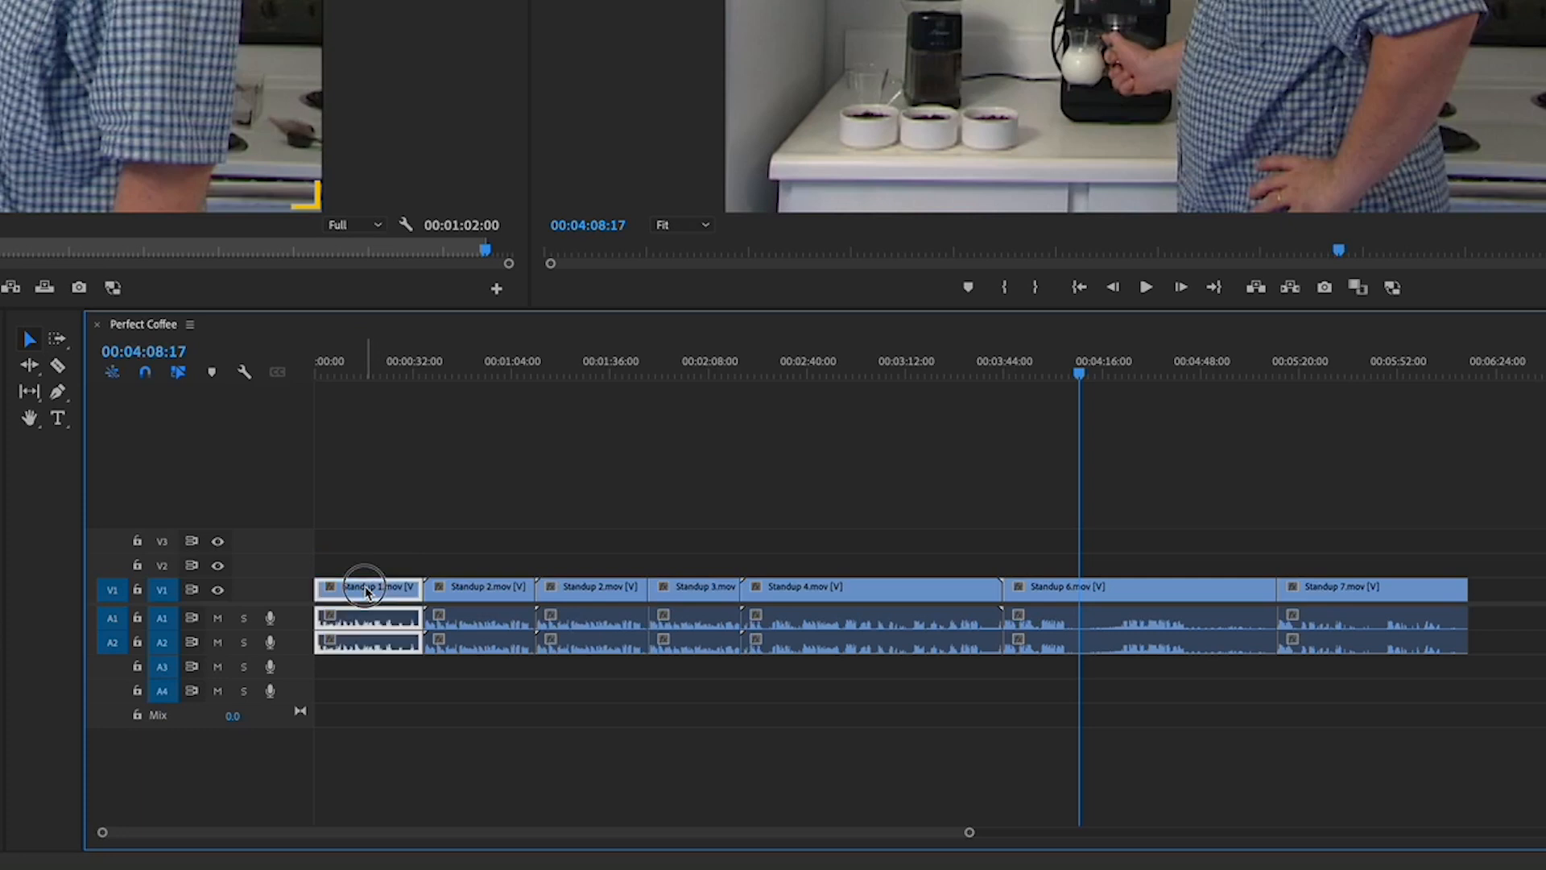
click(486, 591)
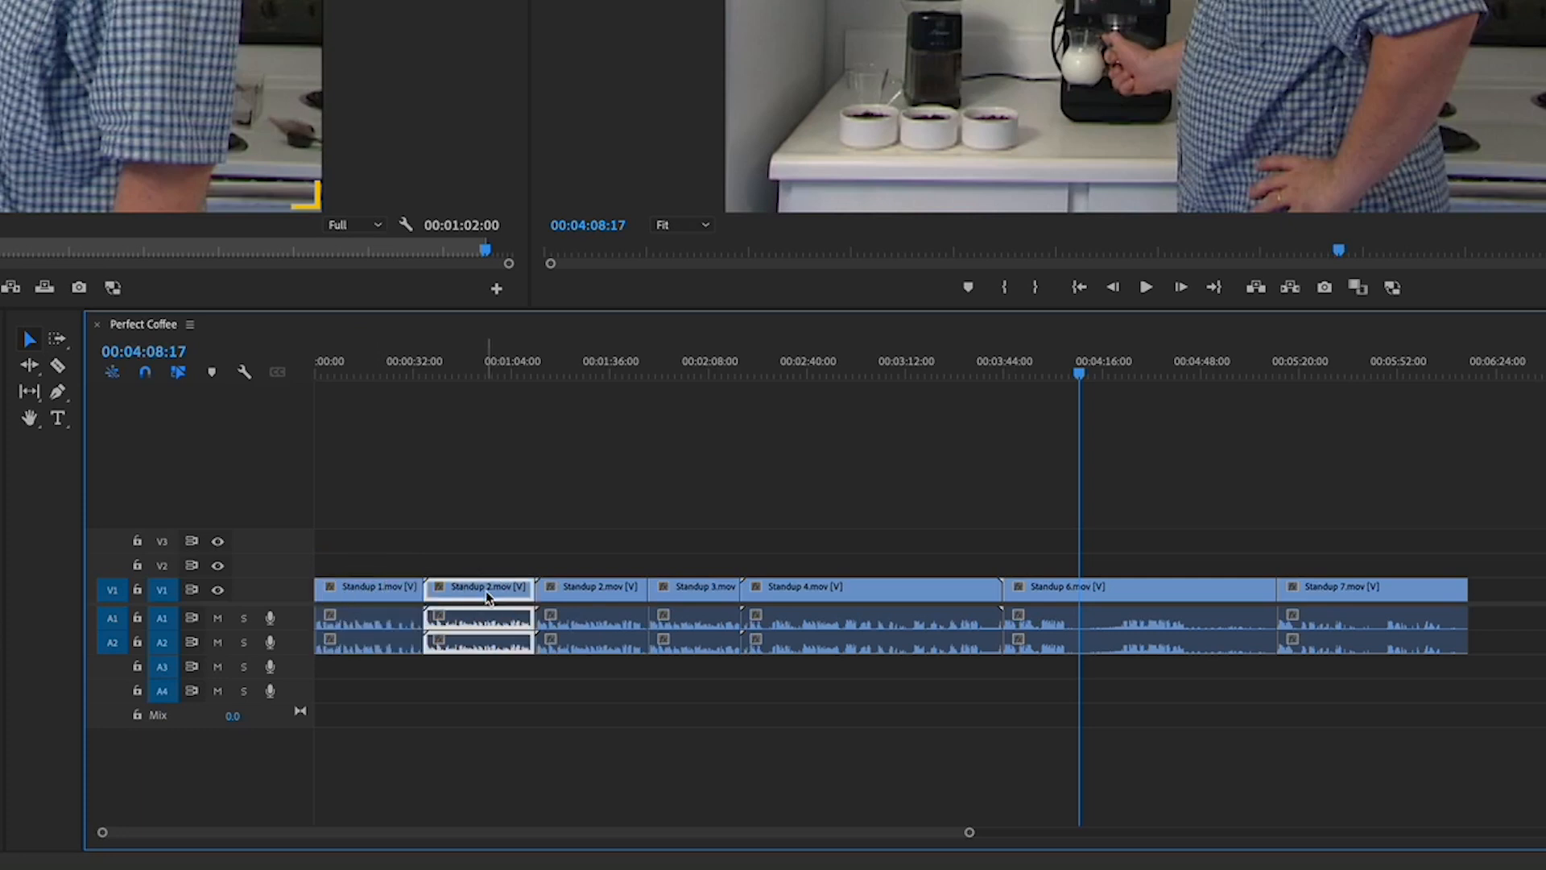
click(609, 602)
click(703, 605)
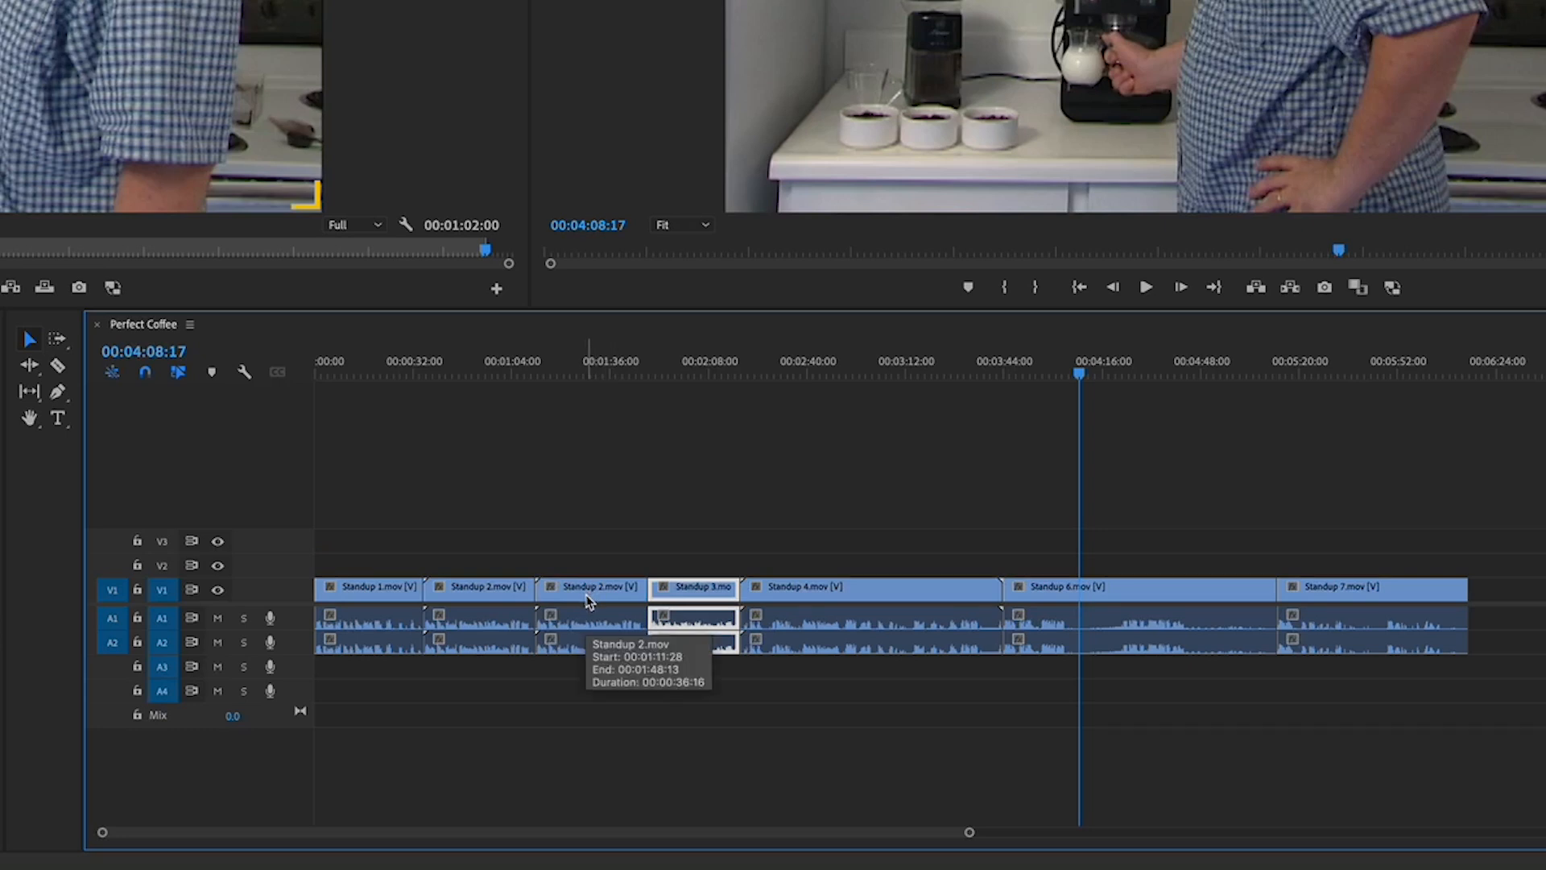
click(579, 373)
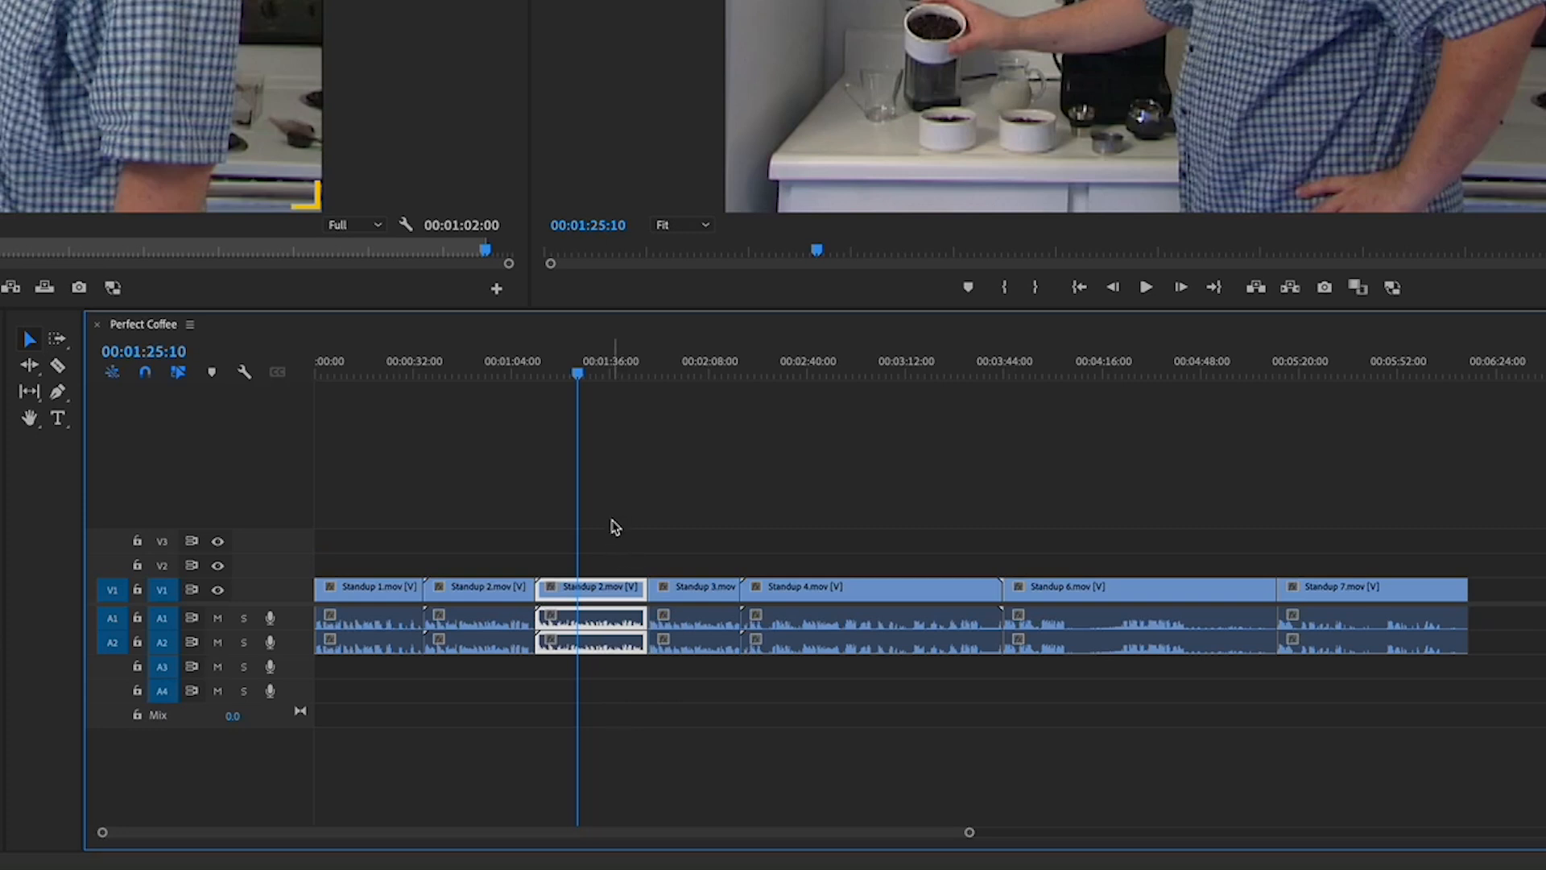
key(Delete)
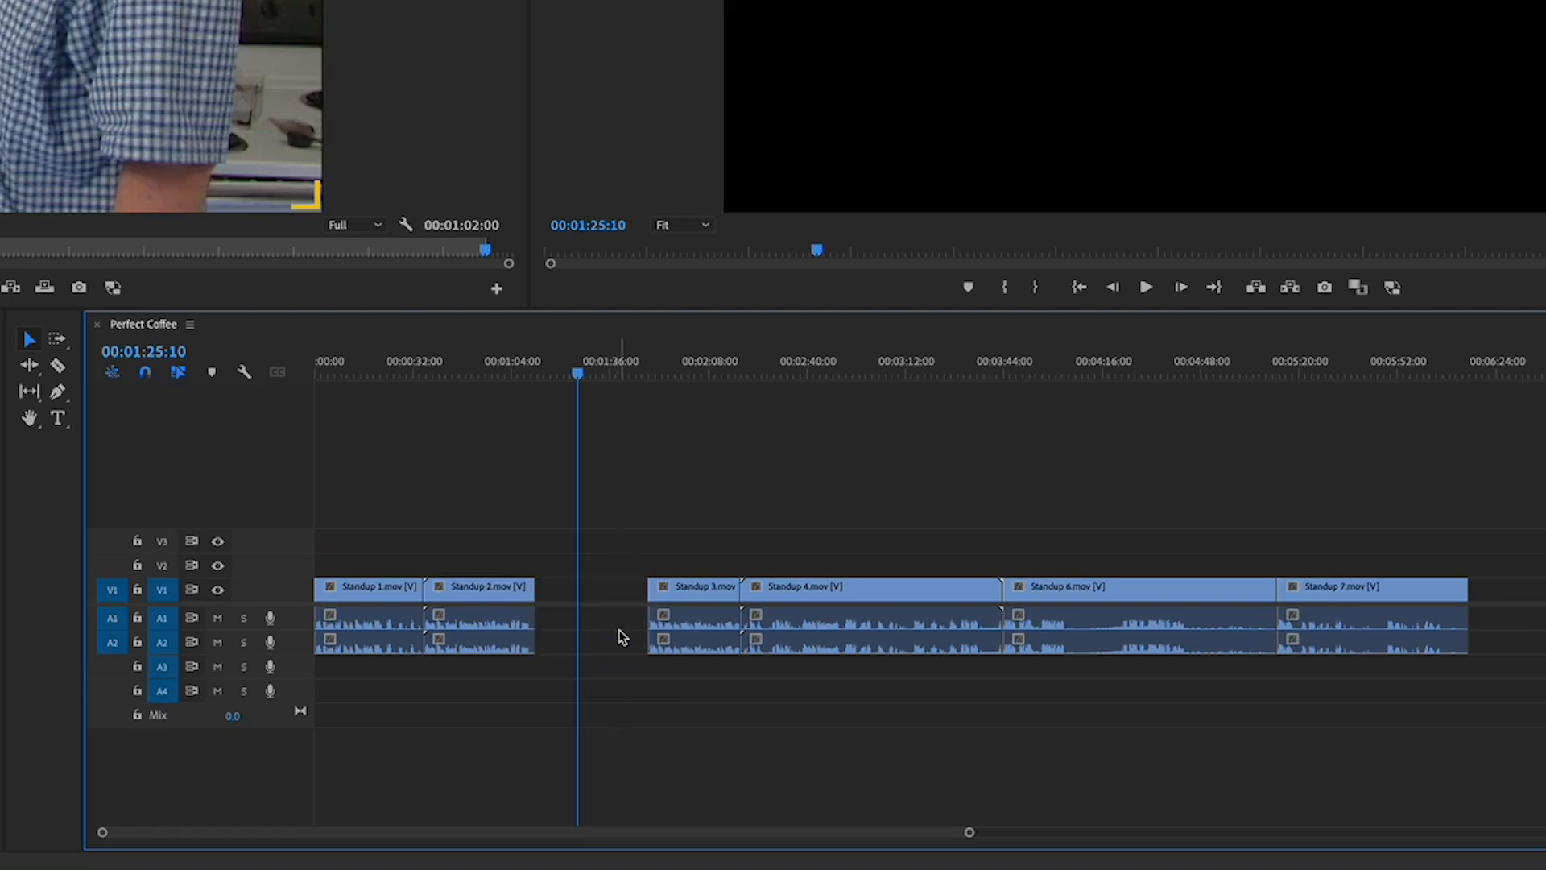
Delete the gap before Standup 3, then undo twice to restore the gap and the duplicate Standup 2
click(595, 596)
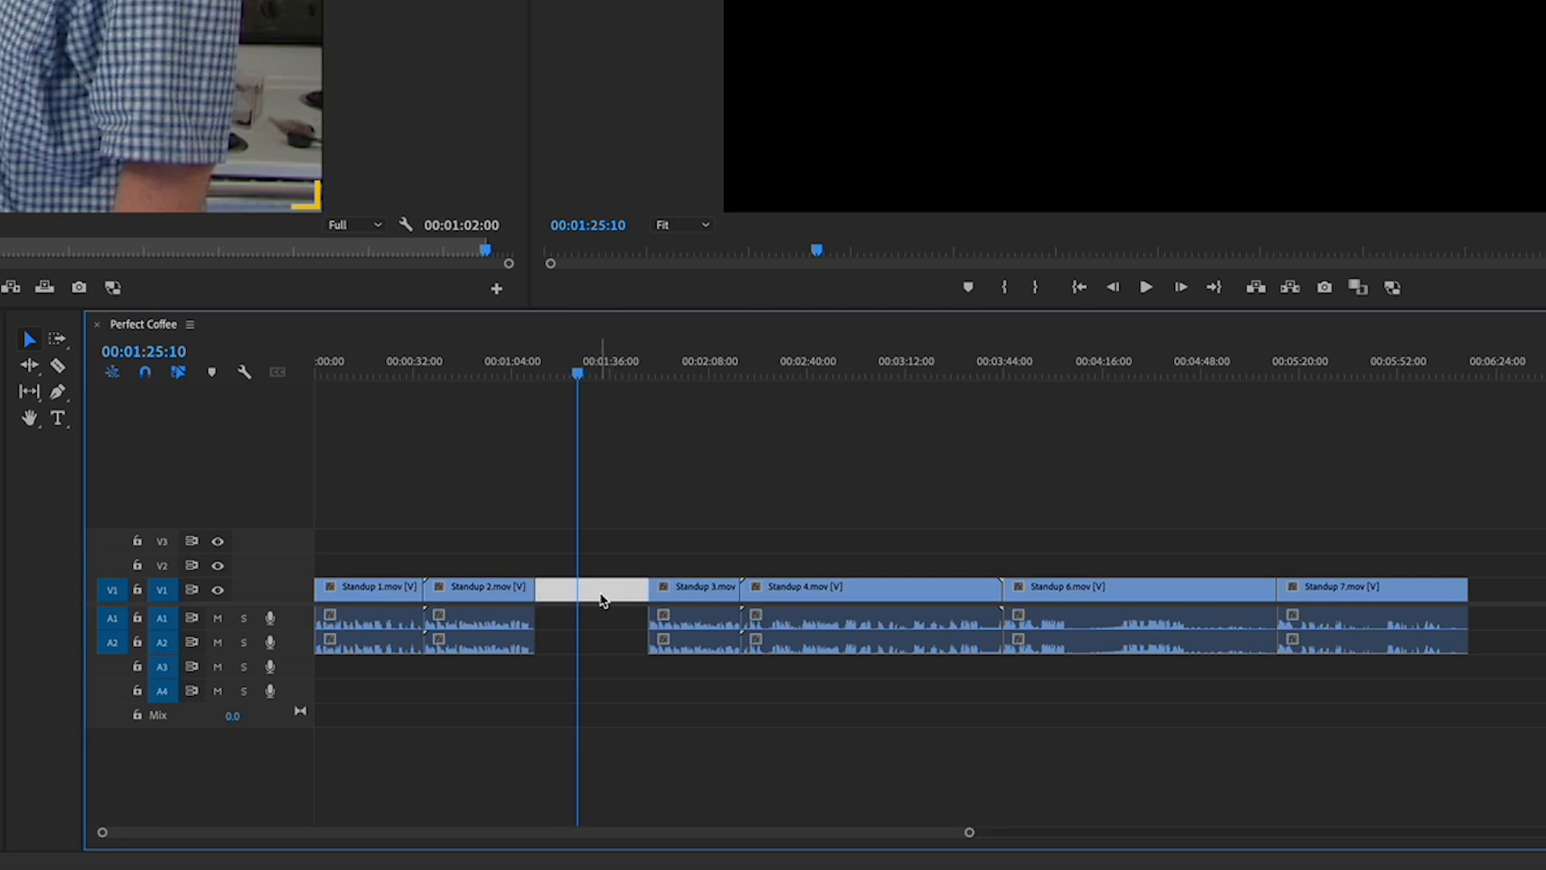
key(Delete)
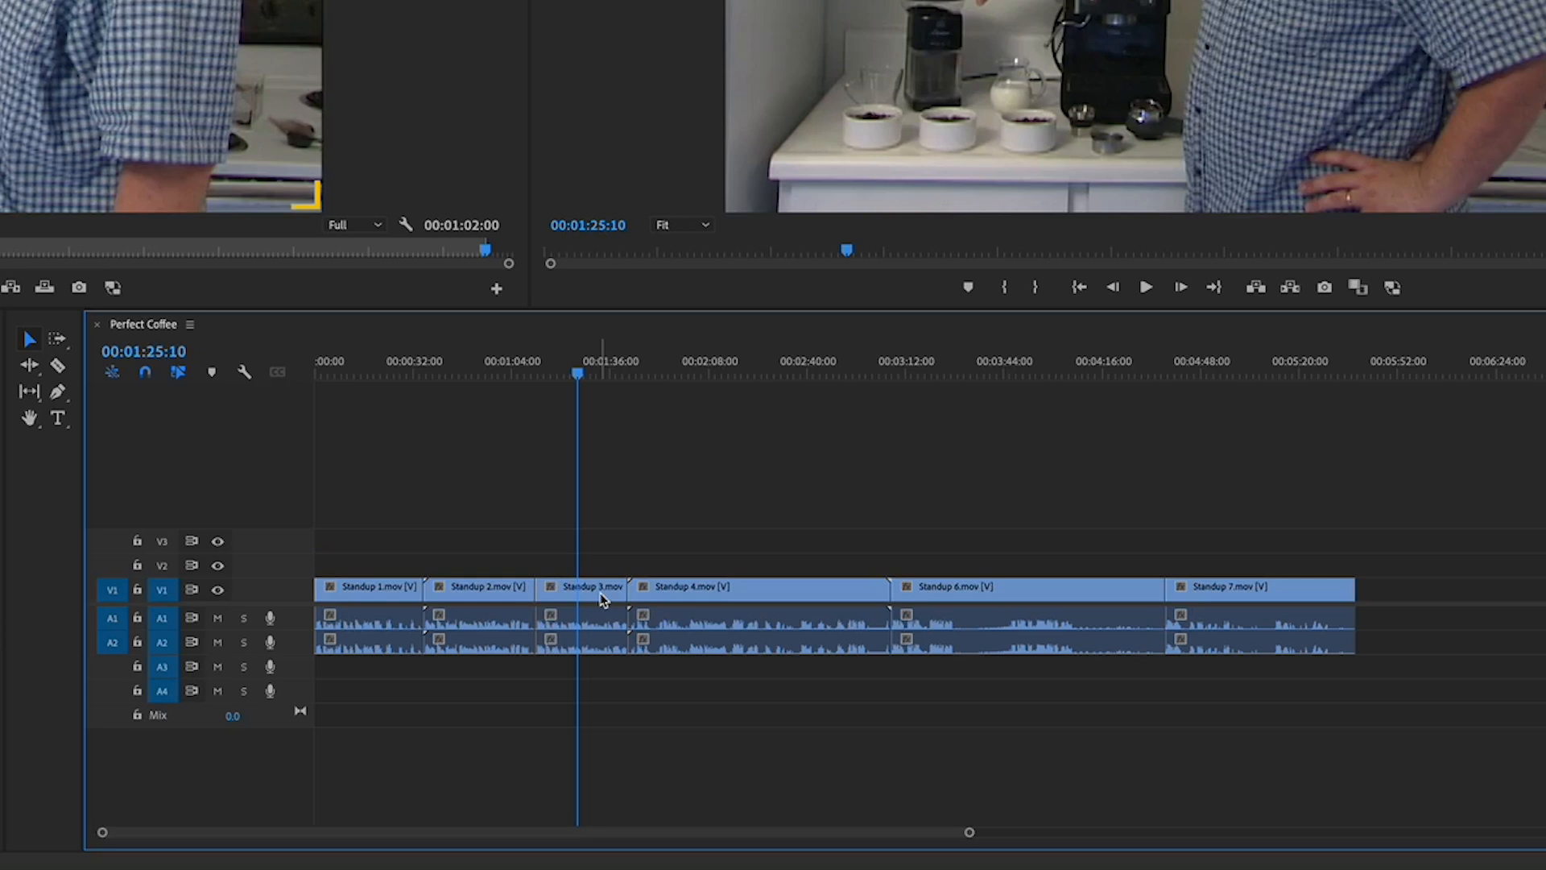
key(super+z)
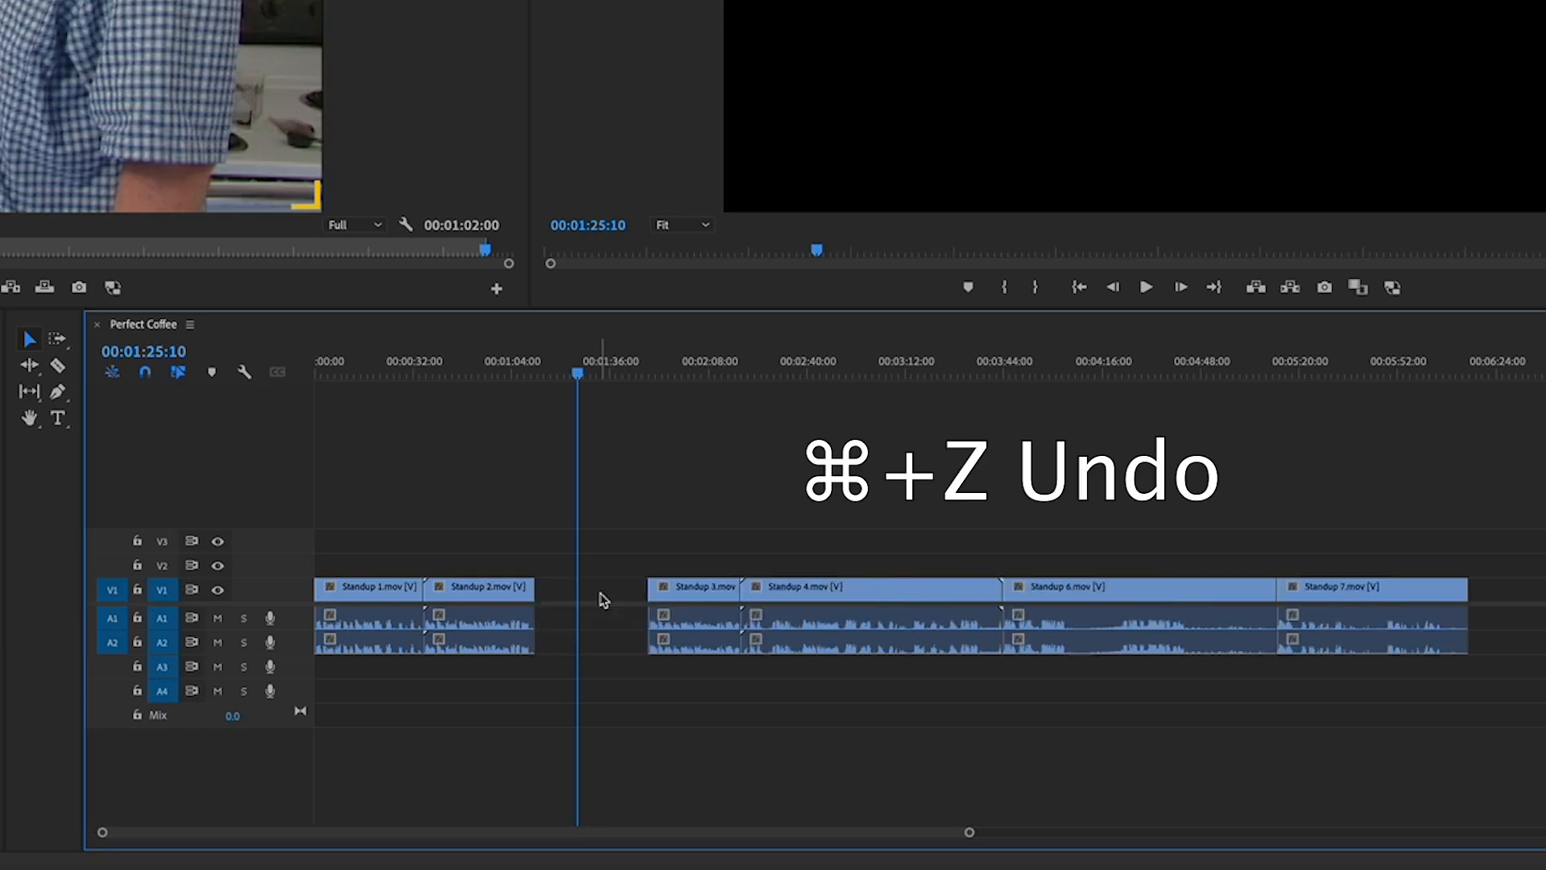
key(super+z)
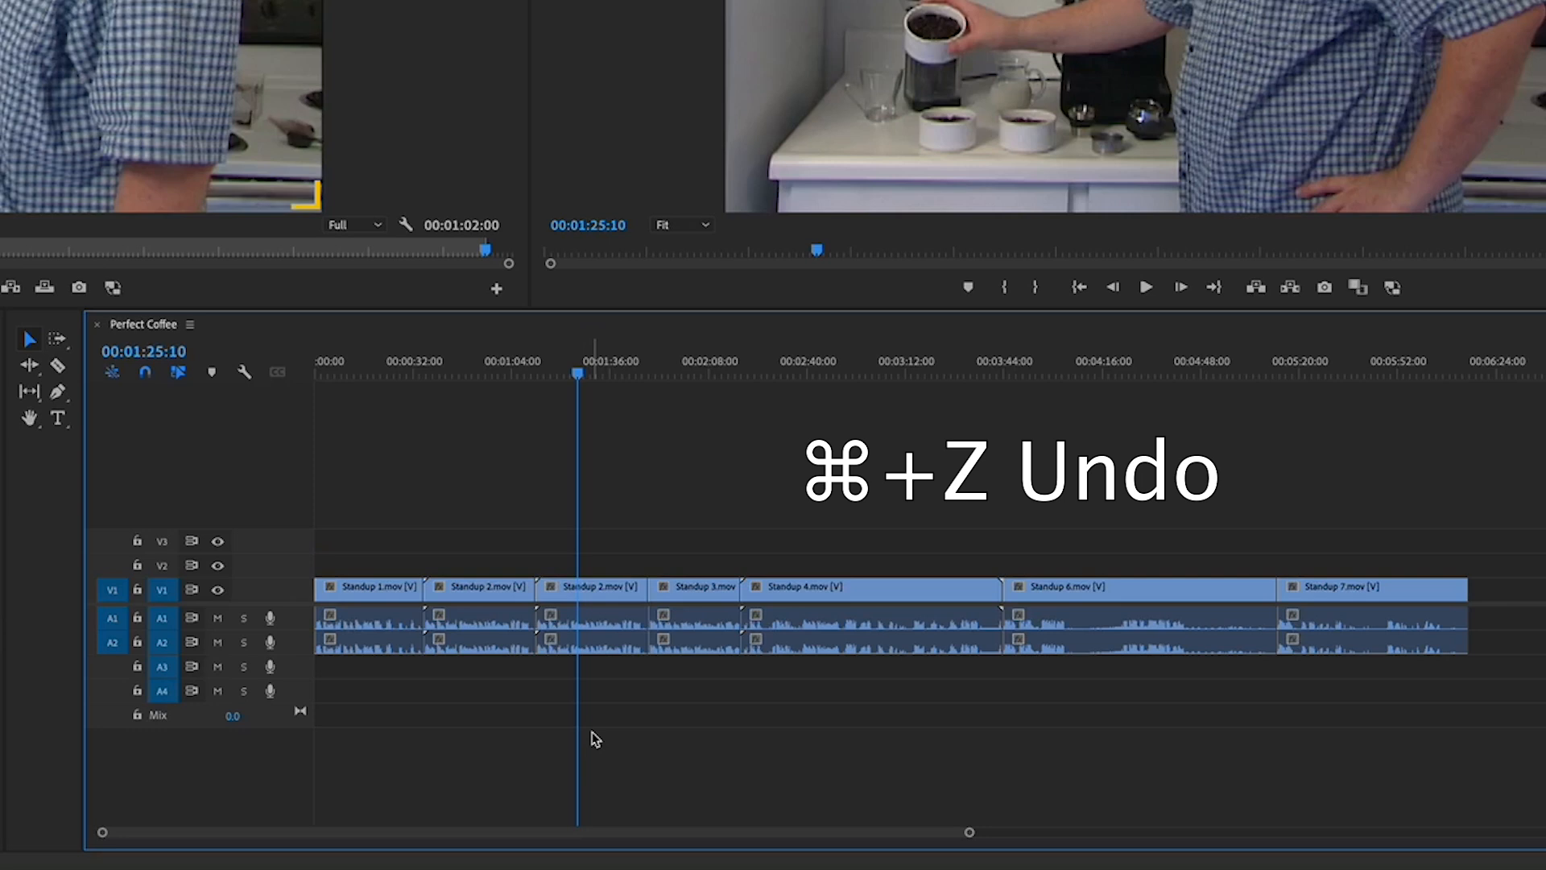
Ripple-delete the second Standup 2 clip so Standup 3 follows directly, making the sequence 00:05:38:17
click(593, 593)
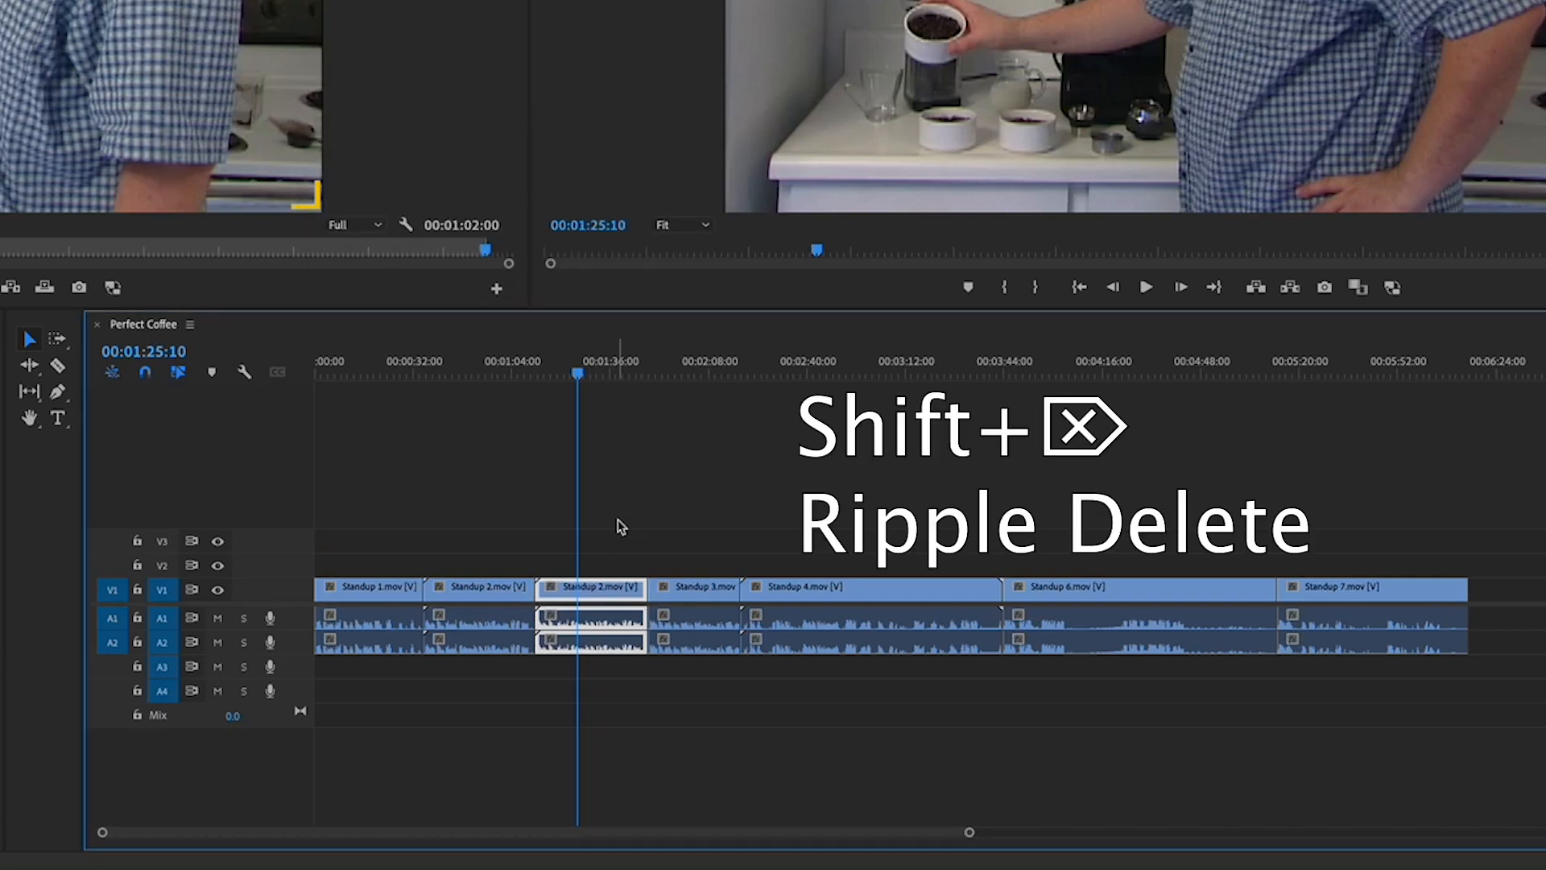
key(shift+Delete)
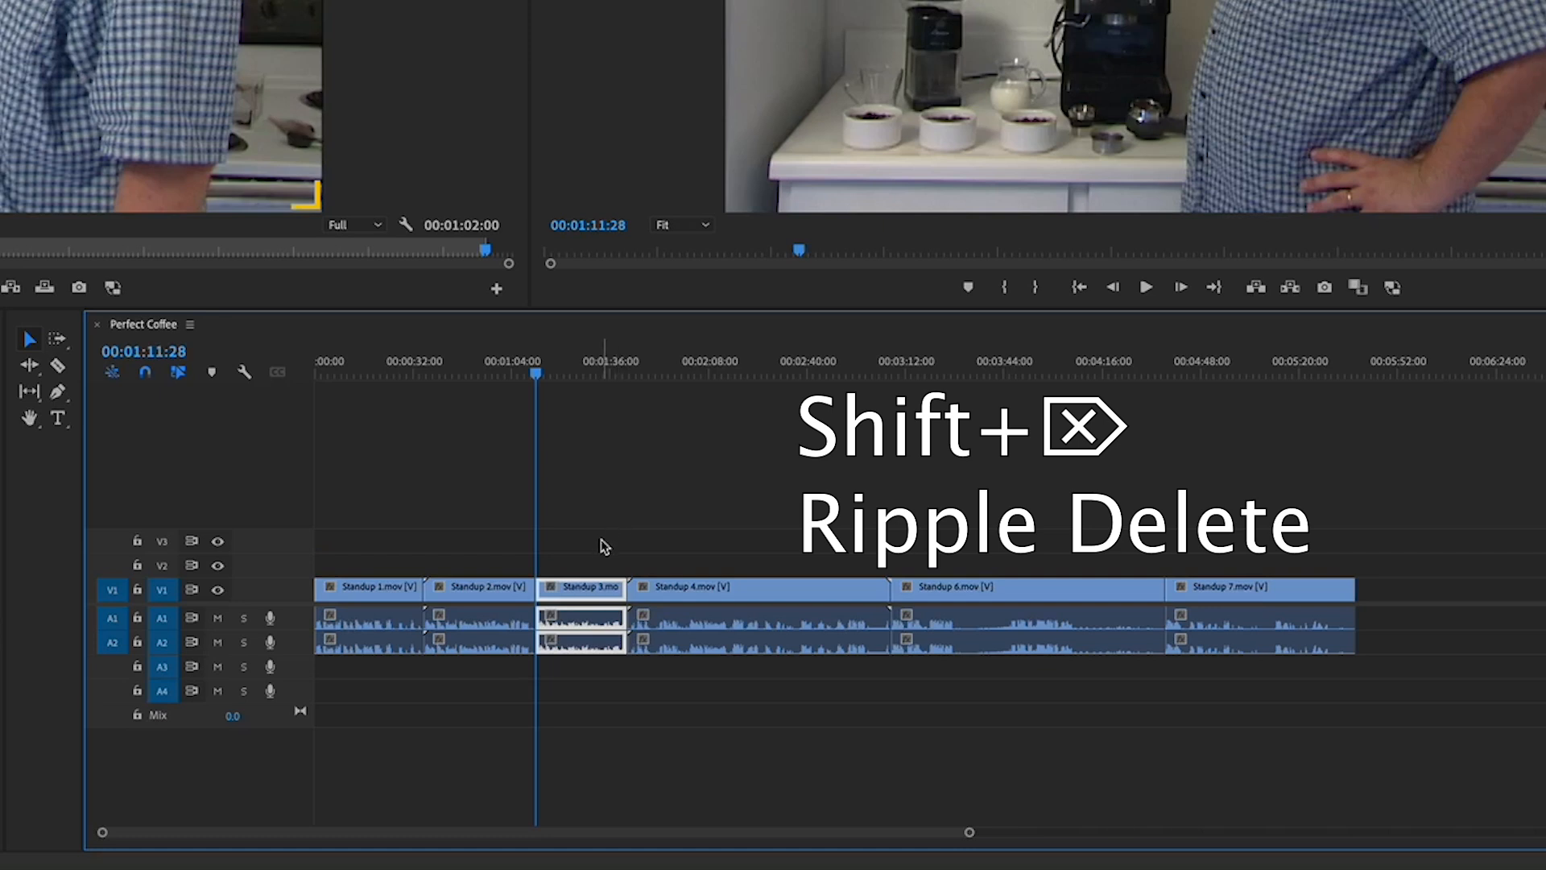
key(super+z)
click(611, 516)
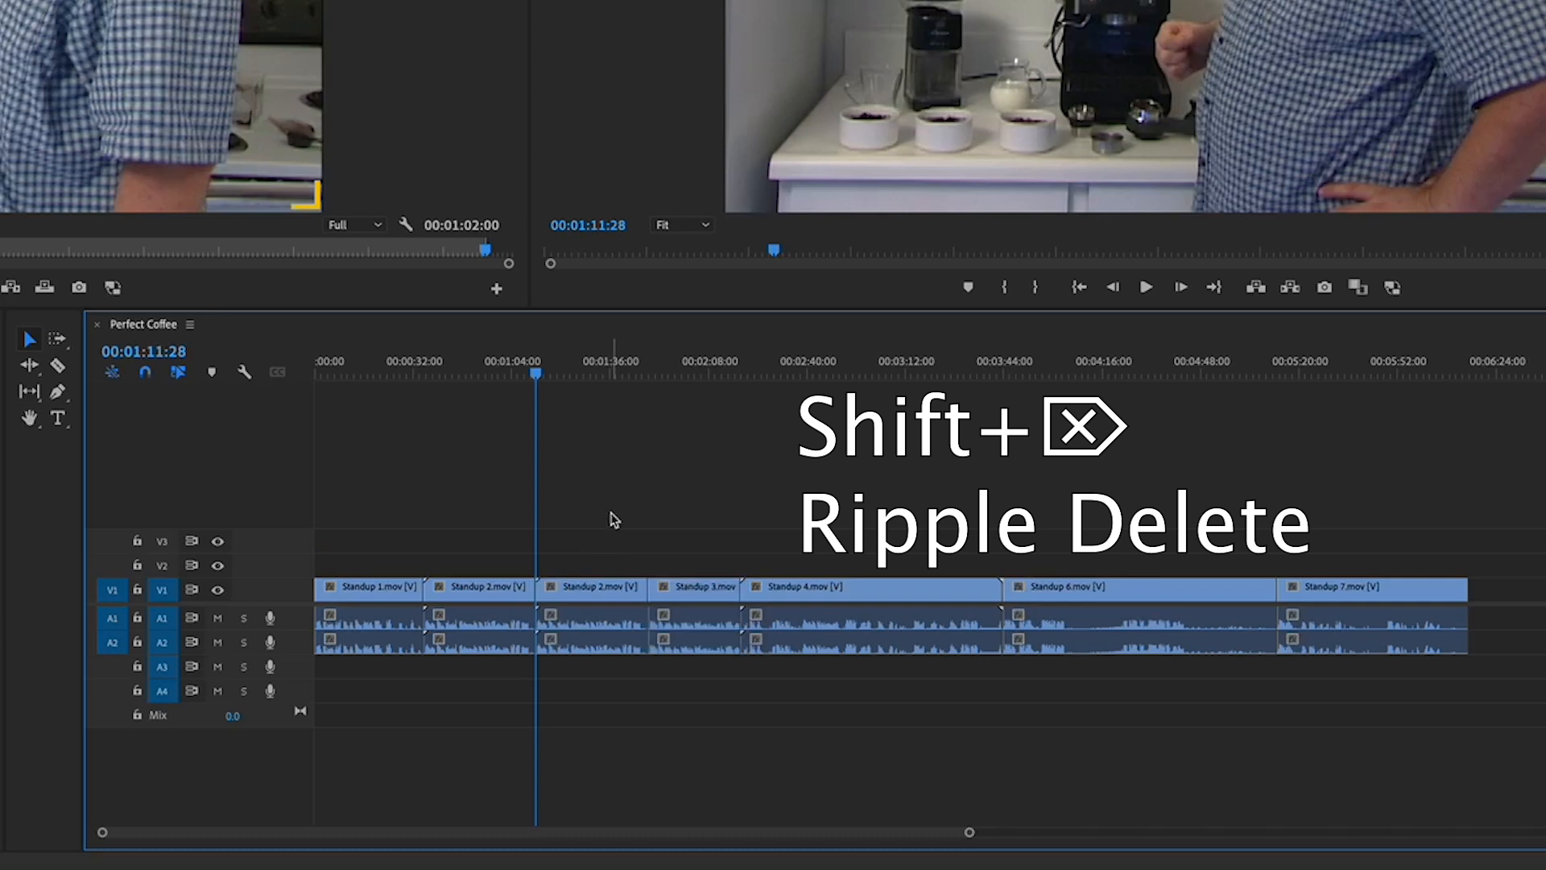
click(603, 586)
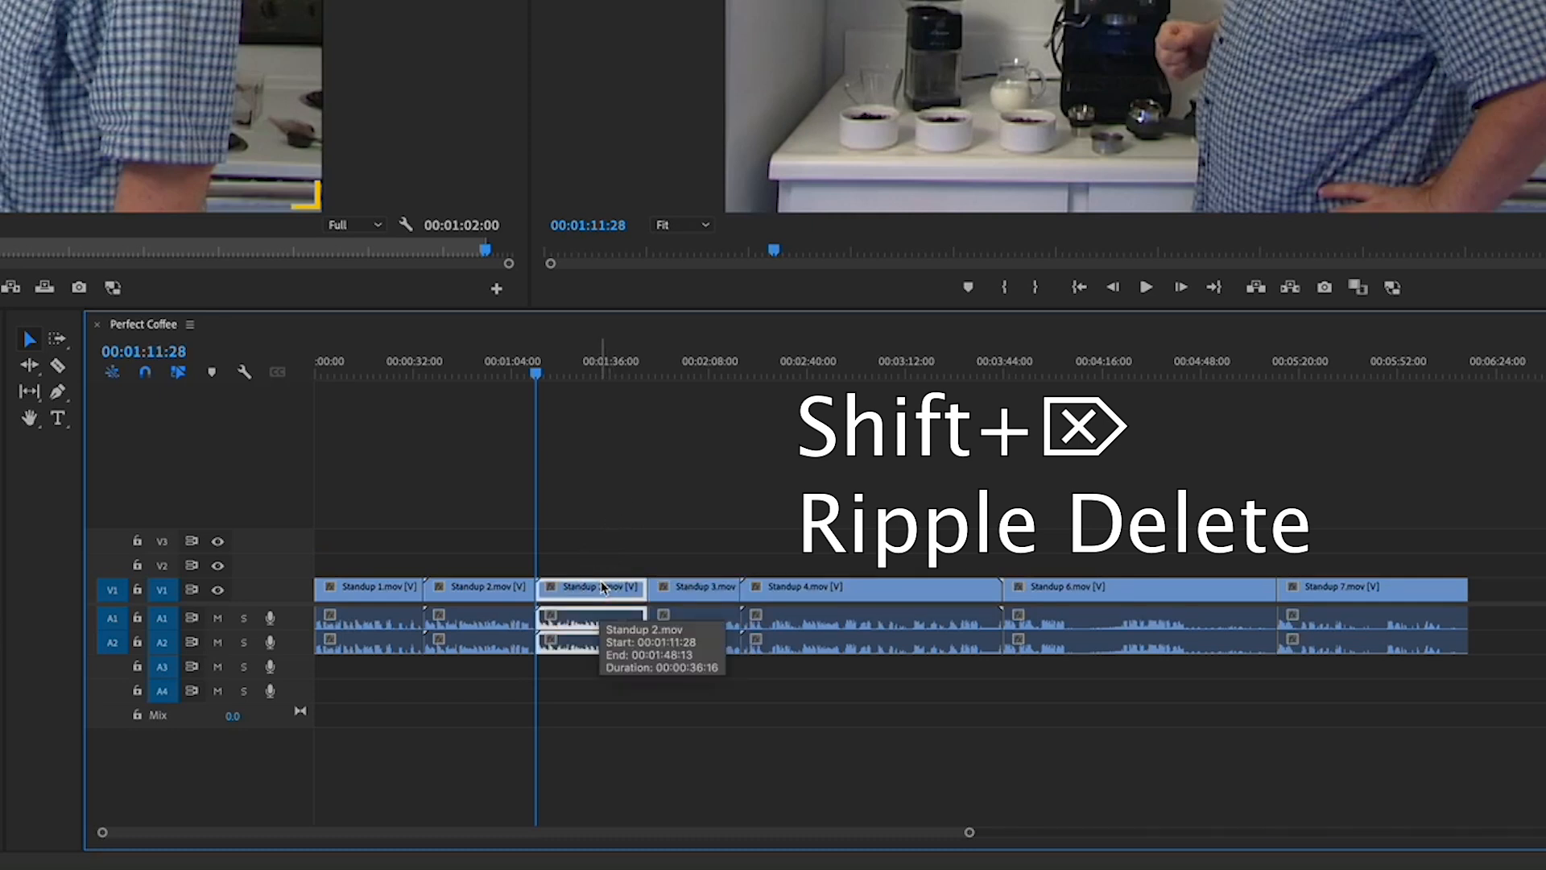
key(shift+Delete)
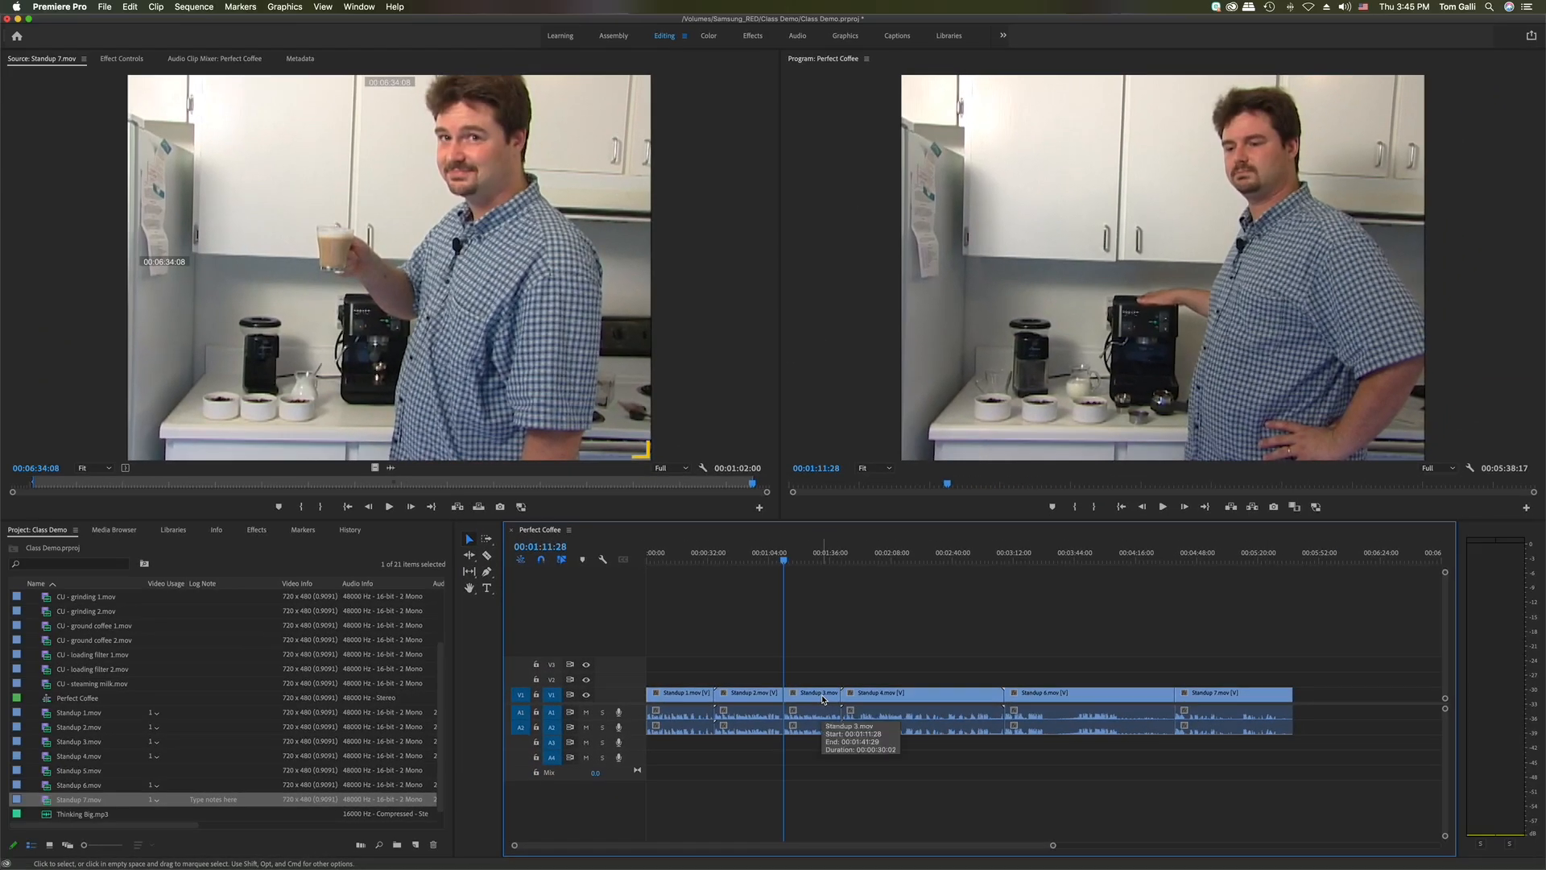
Select Standup 3 and look up Ripple Delete in the Edit menu without running it
click(823, 700)
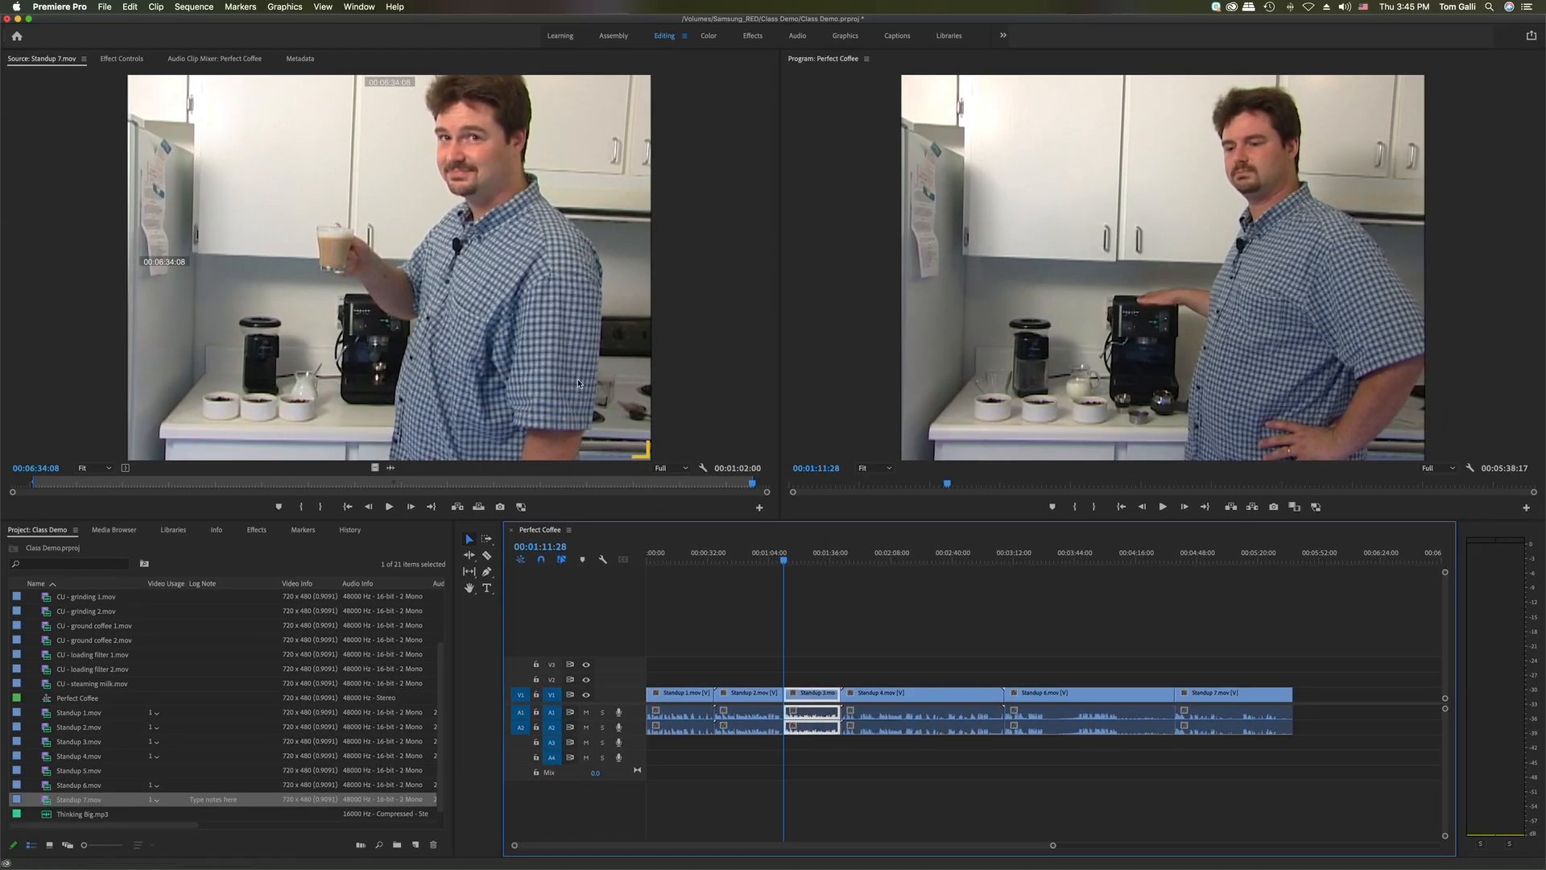
click(129, 7)
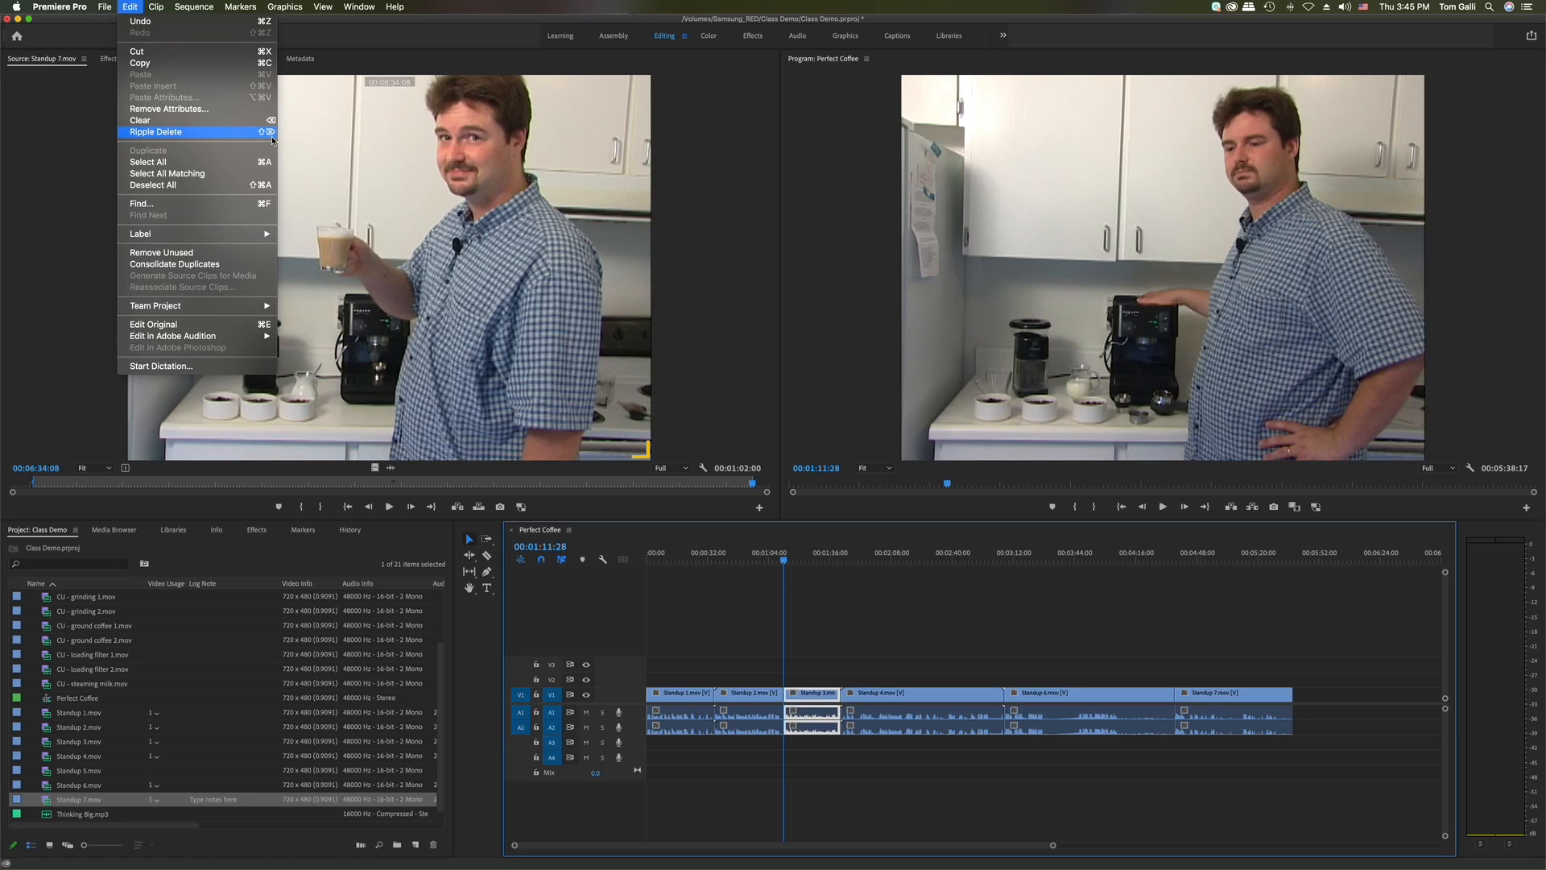
click(749, 622)
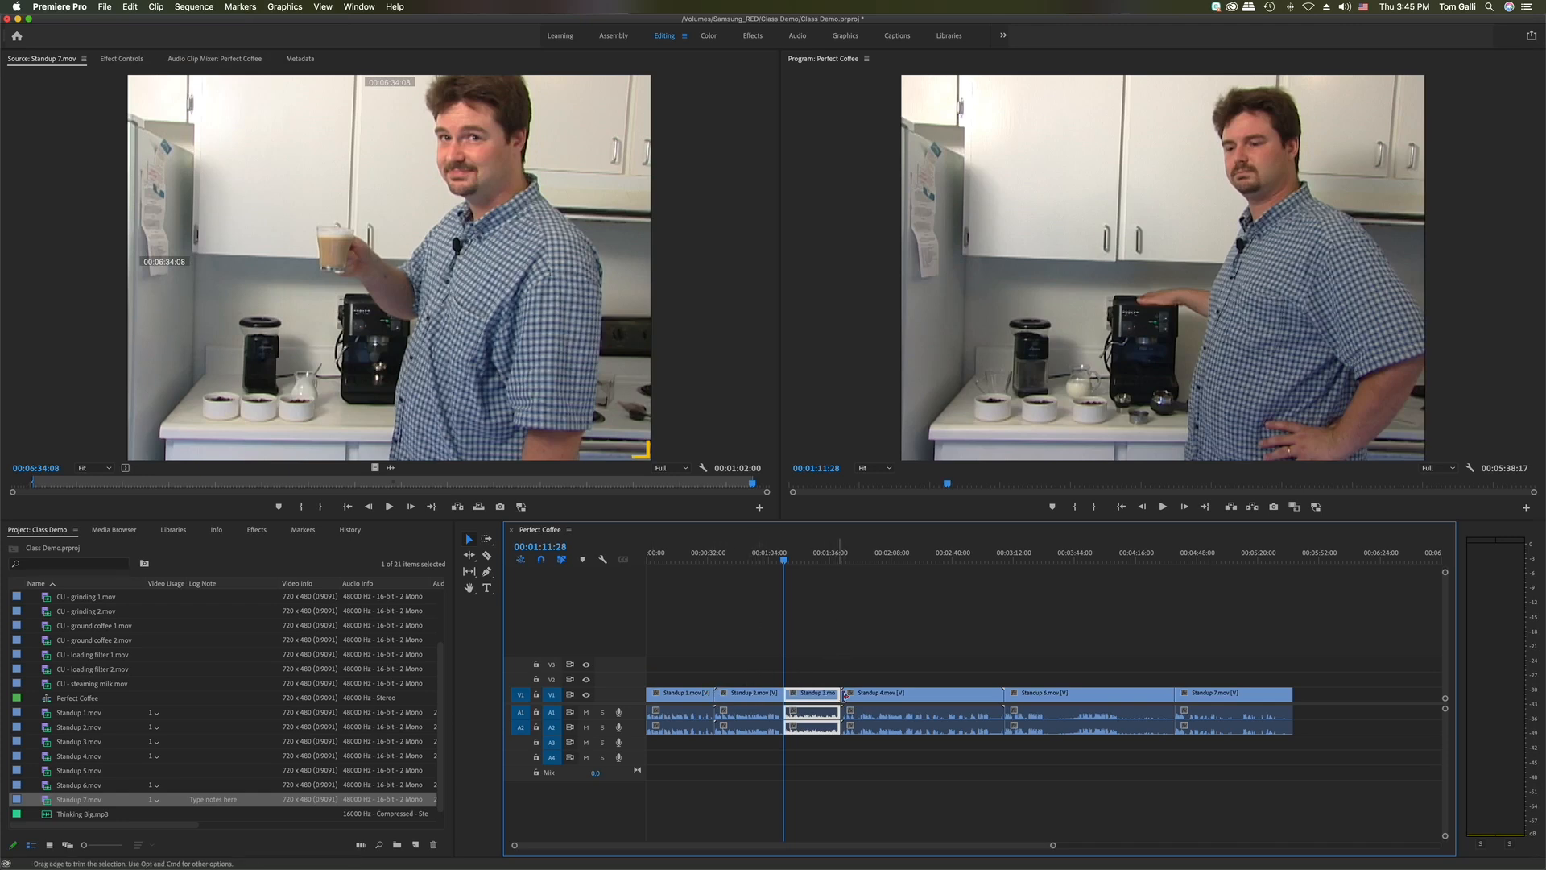
Load Standup 5.mov into the Source Monitor, cued at 00:03:55:04
click(889, 696)
click(1075, 703)
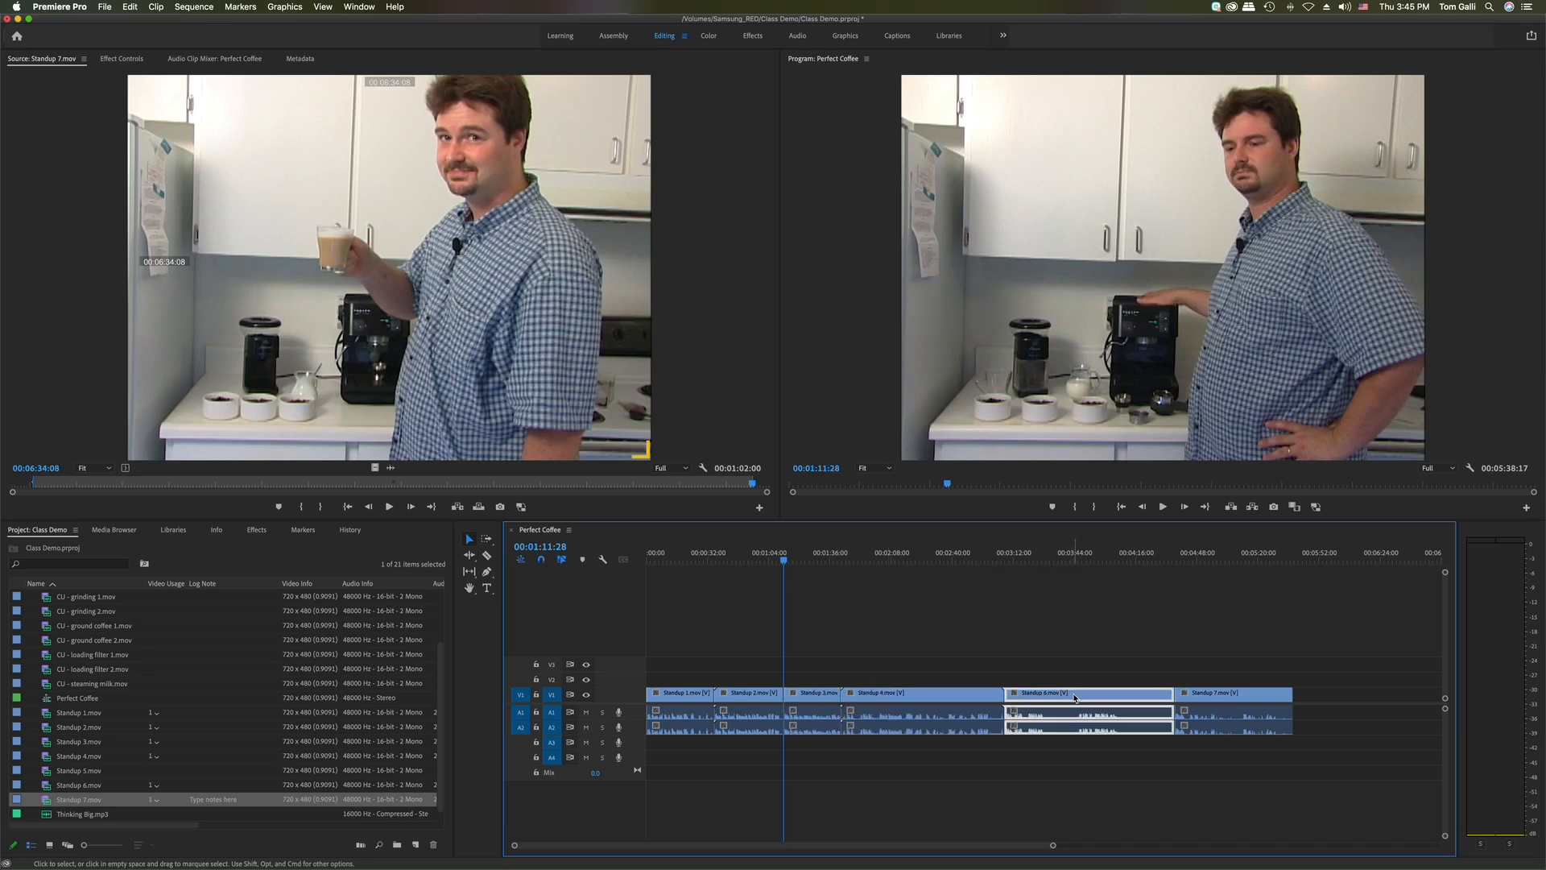
click(1222, 708)
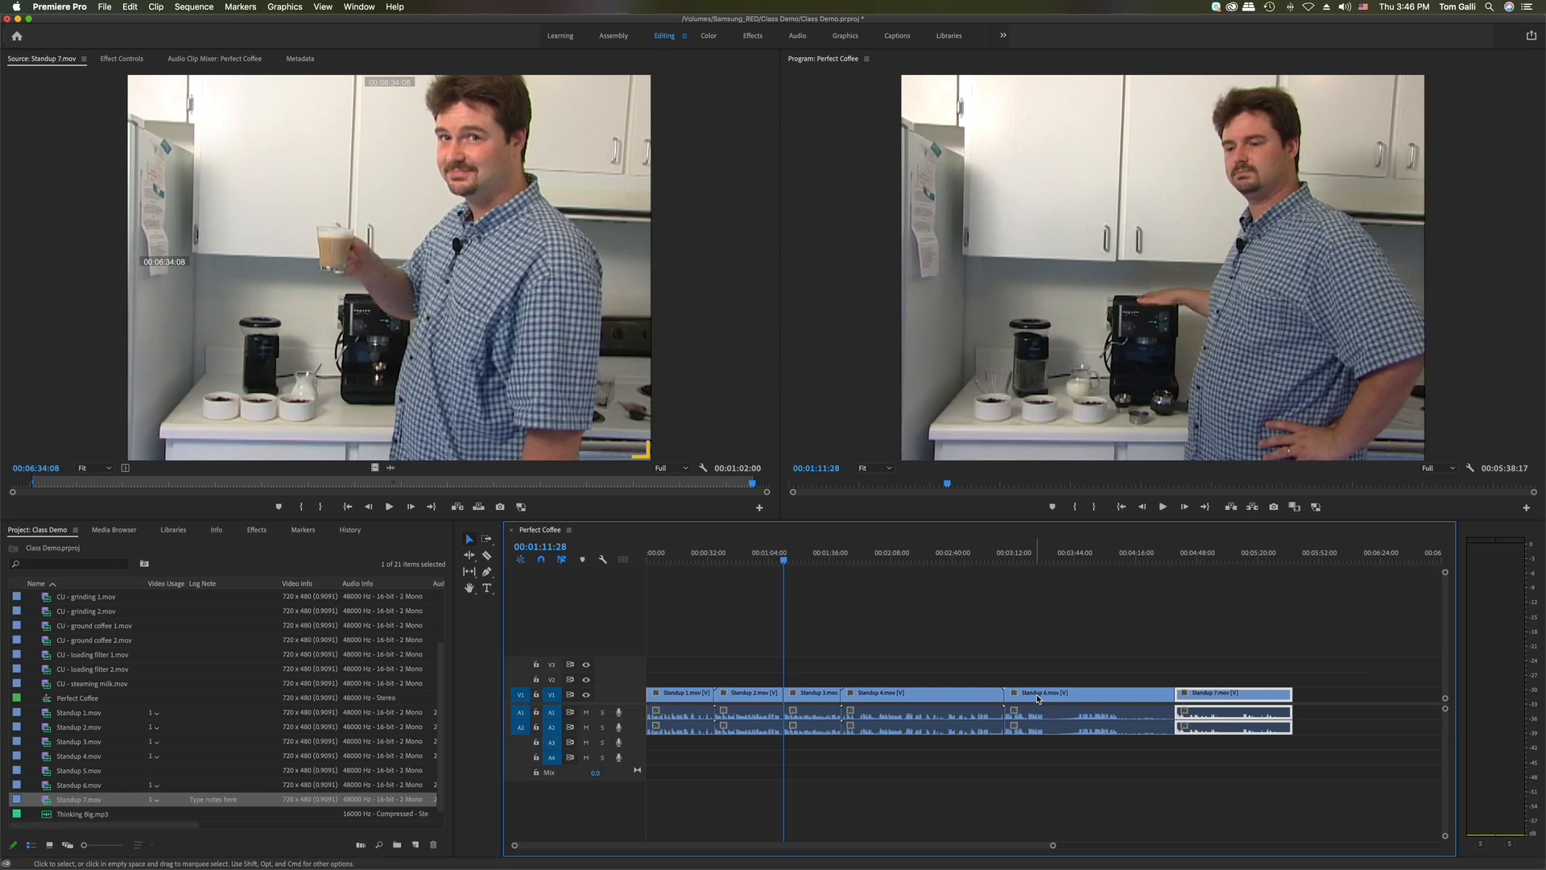
click(961, 696)
click(1062, 700)
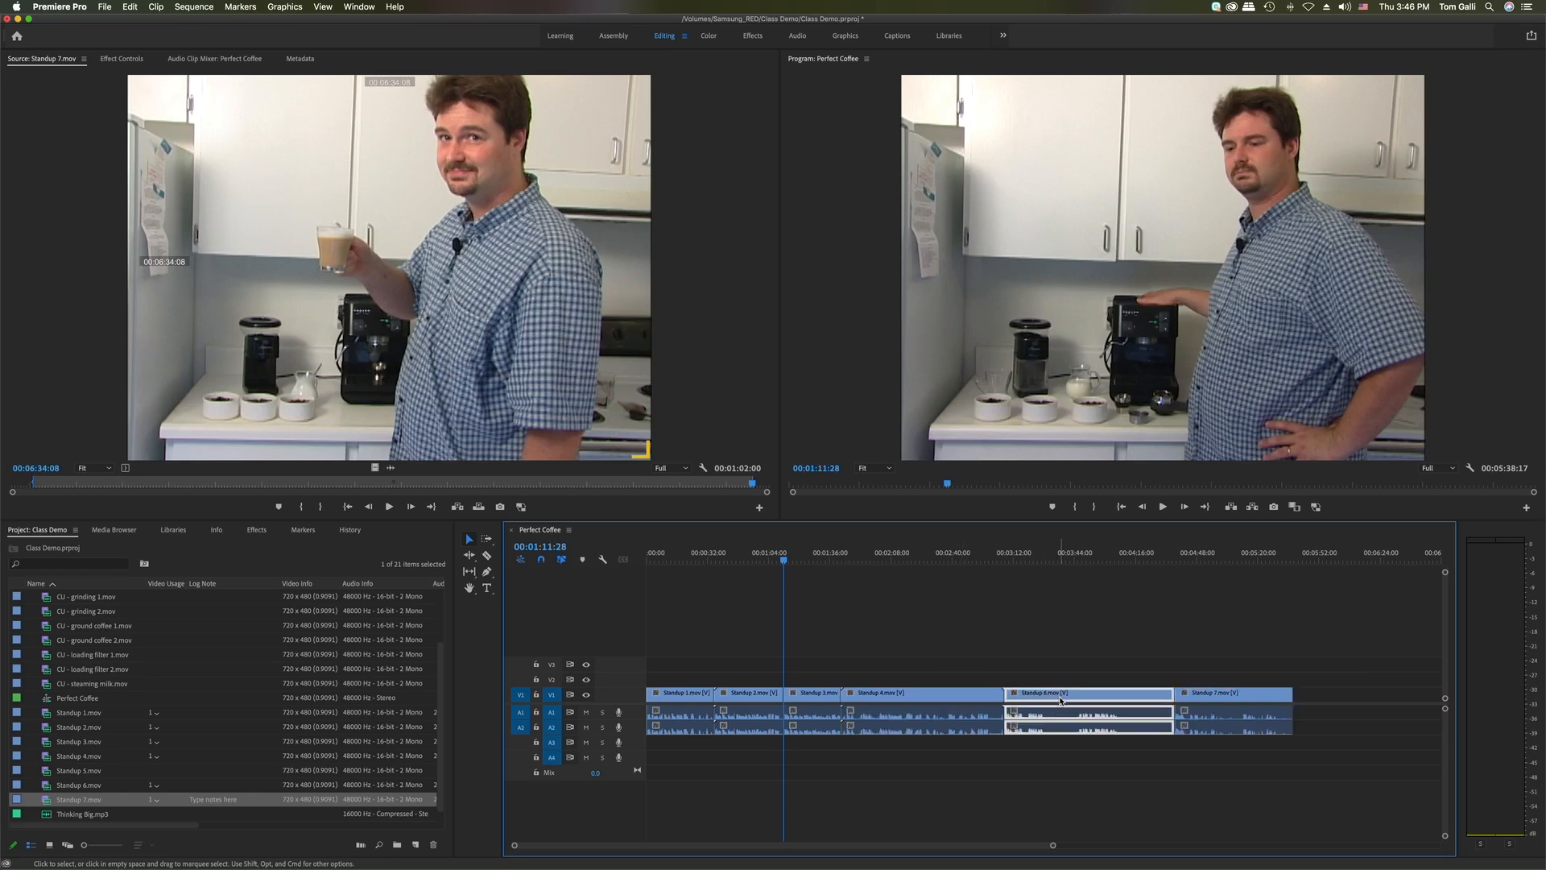
double_click(48, 775)
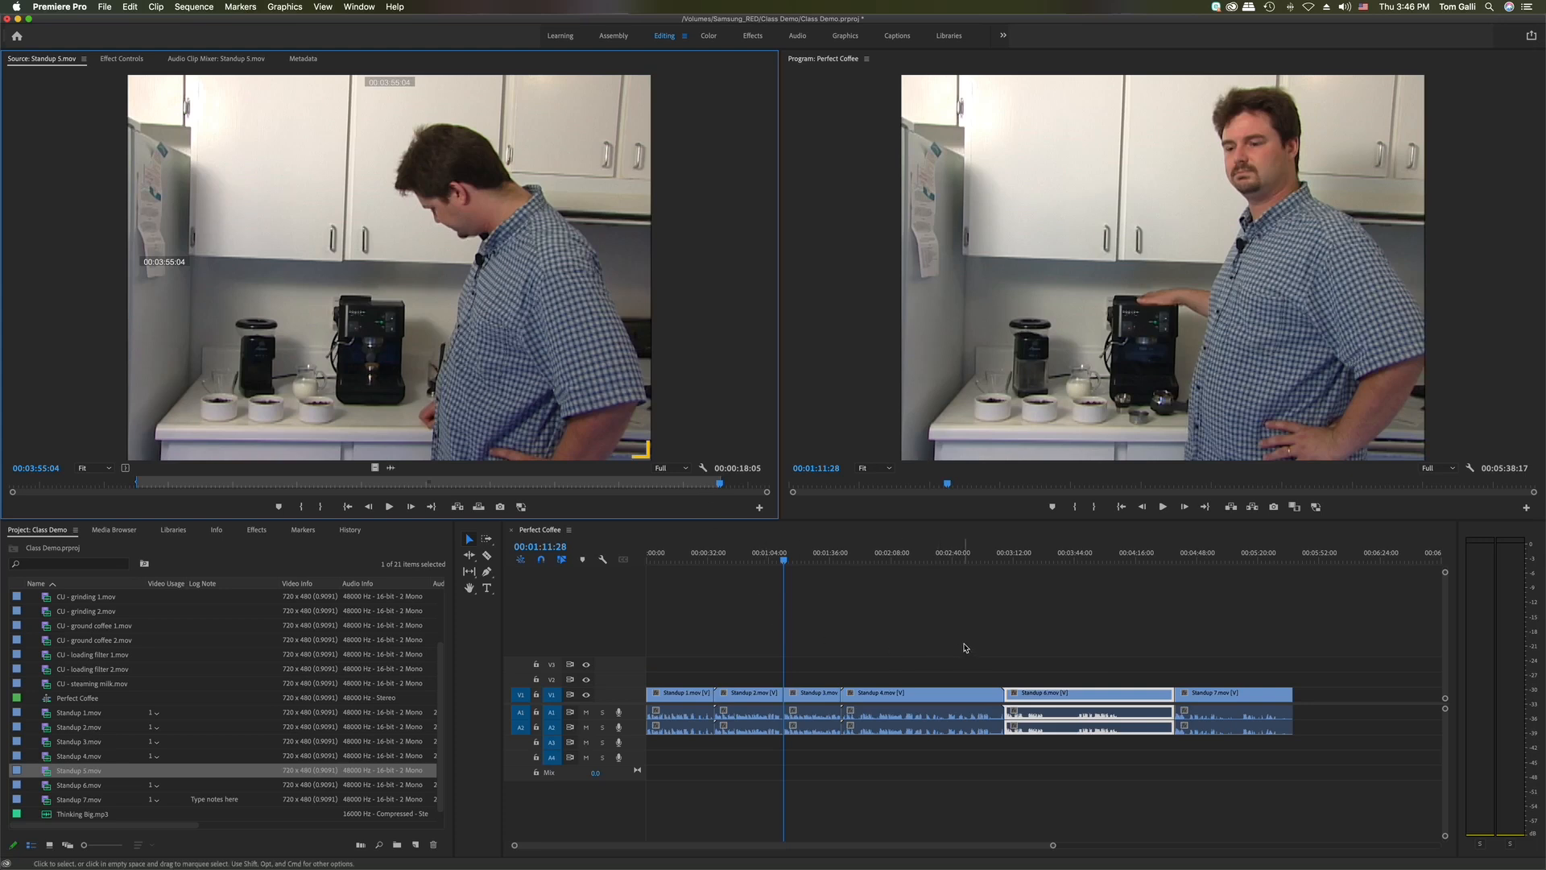
click(1039, 636)
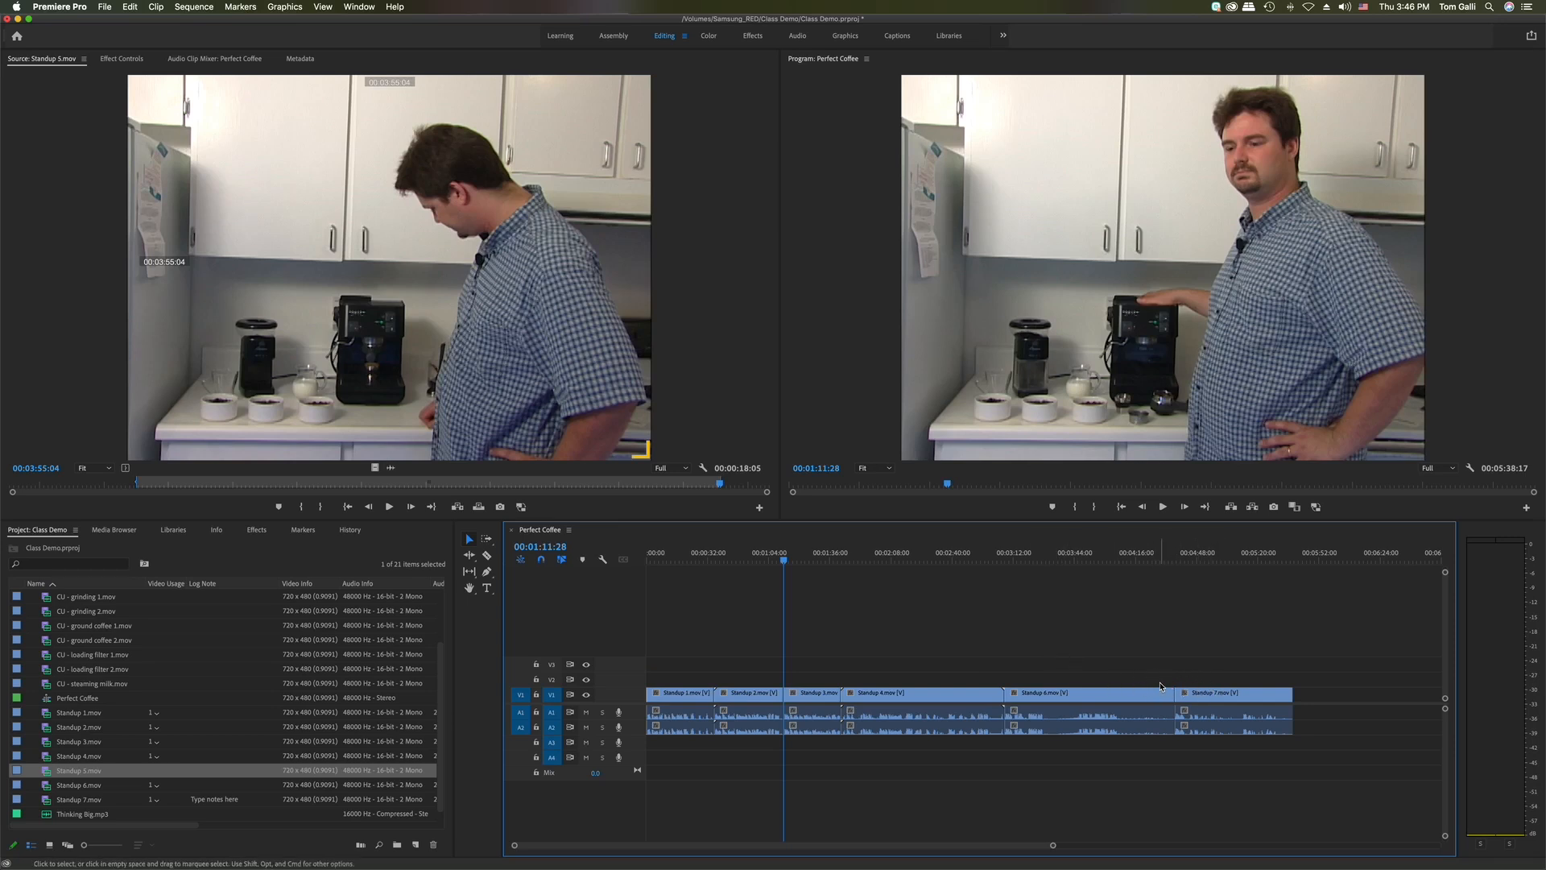
click(1071, 664)
drag(1074, 665, 1238, 767)
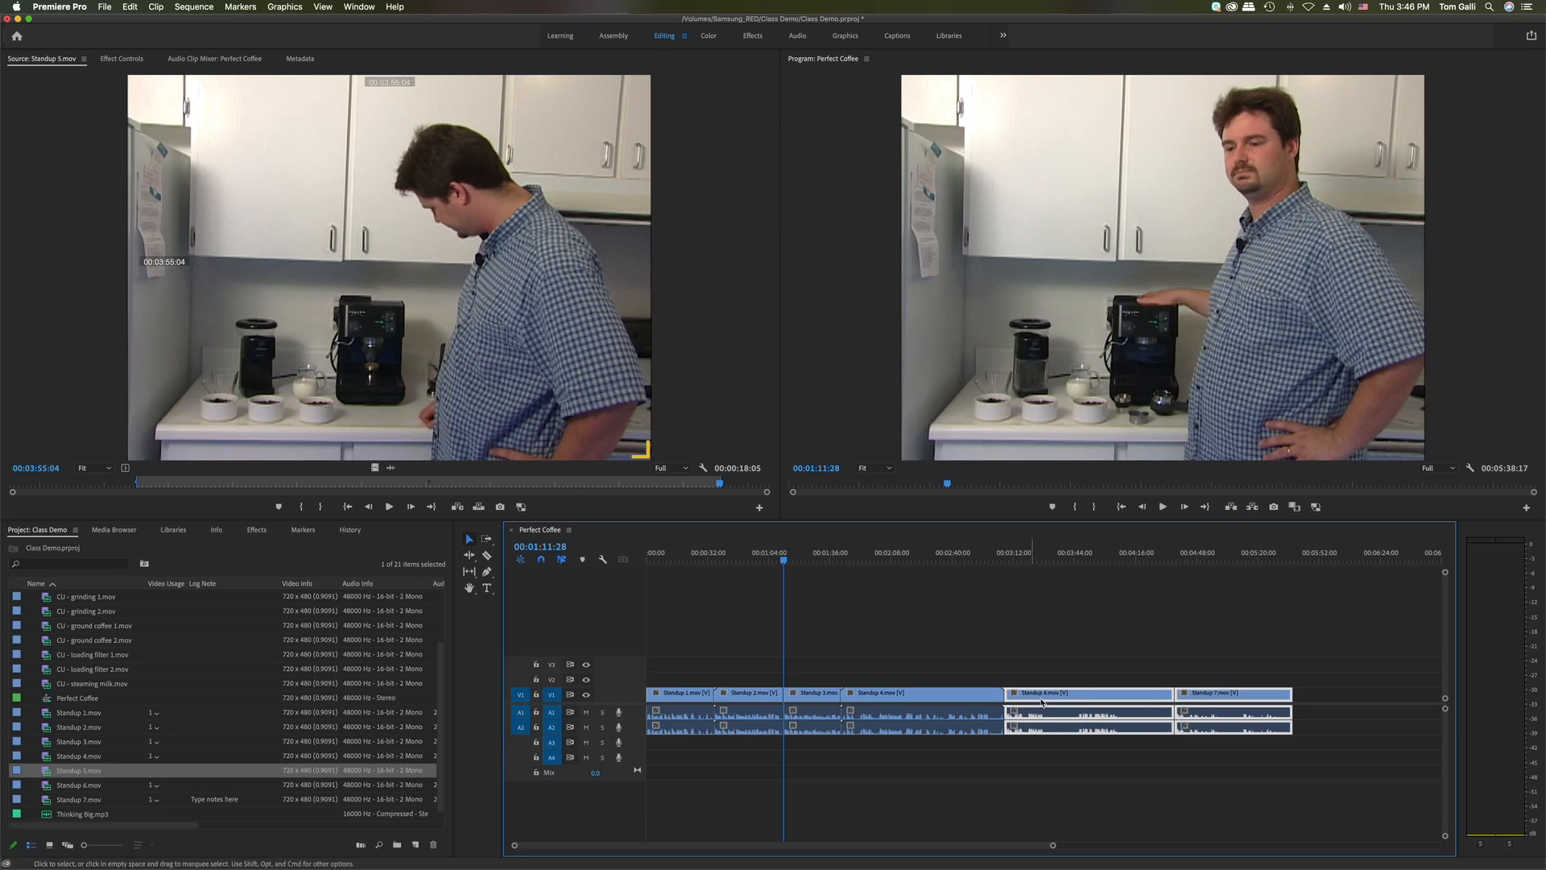
drag(1036, 695, 1391, 705)
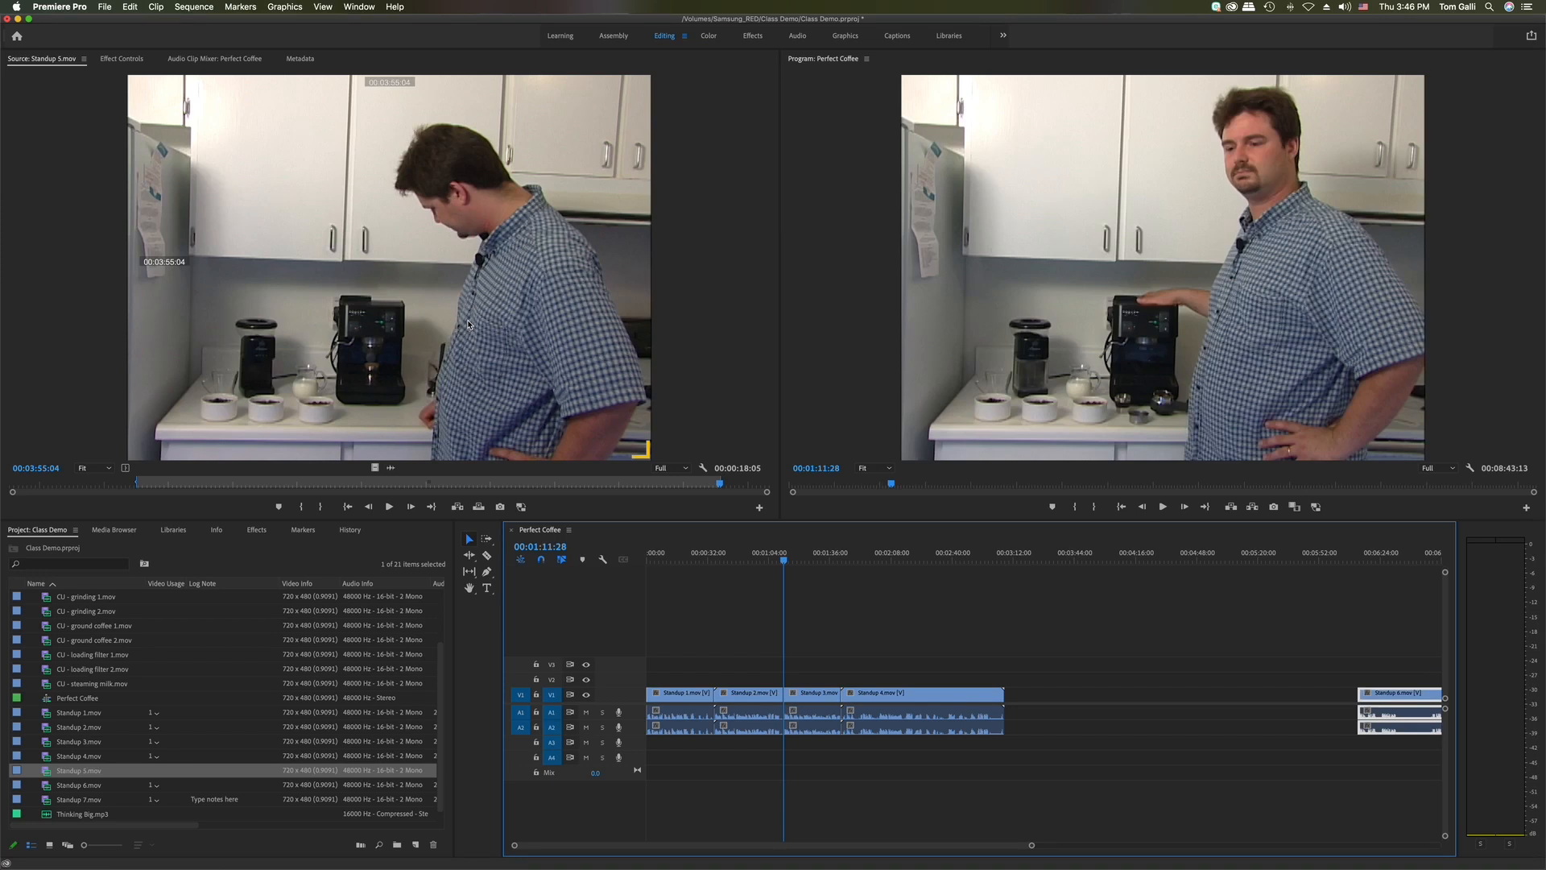
drag(468, 325, 1036, 717)
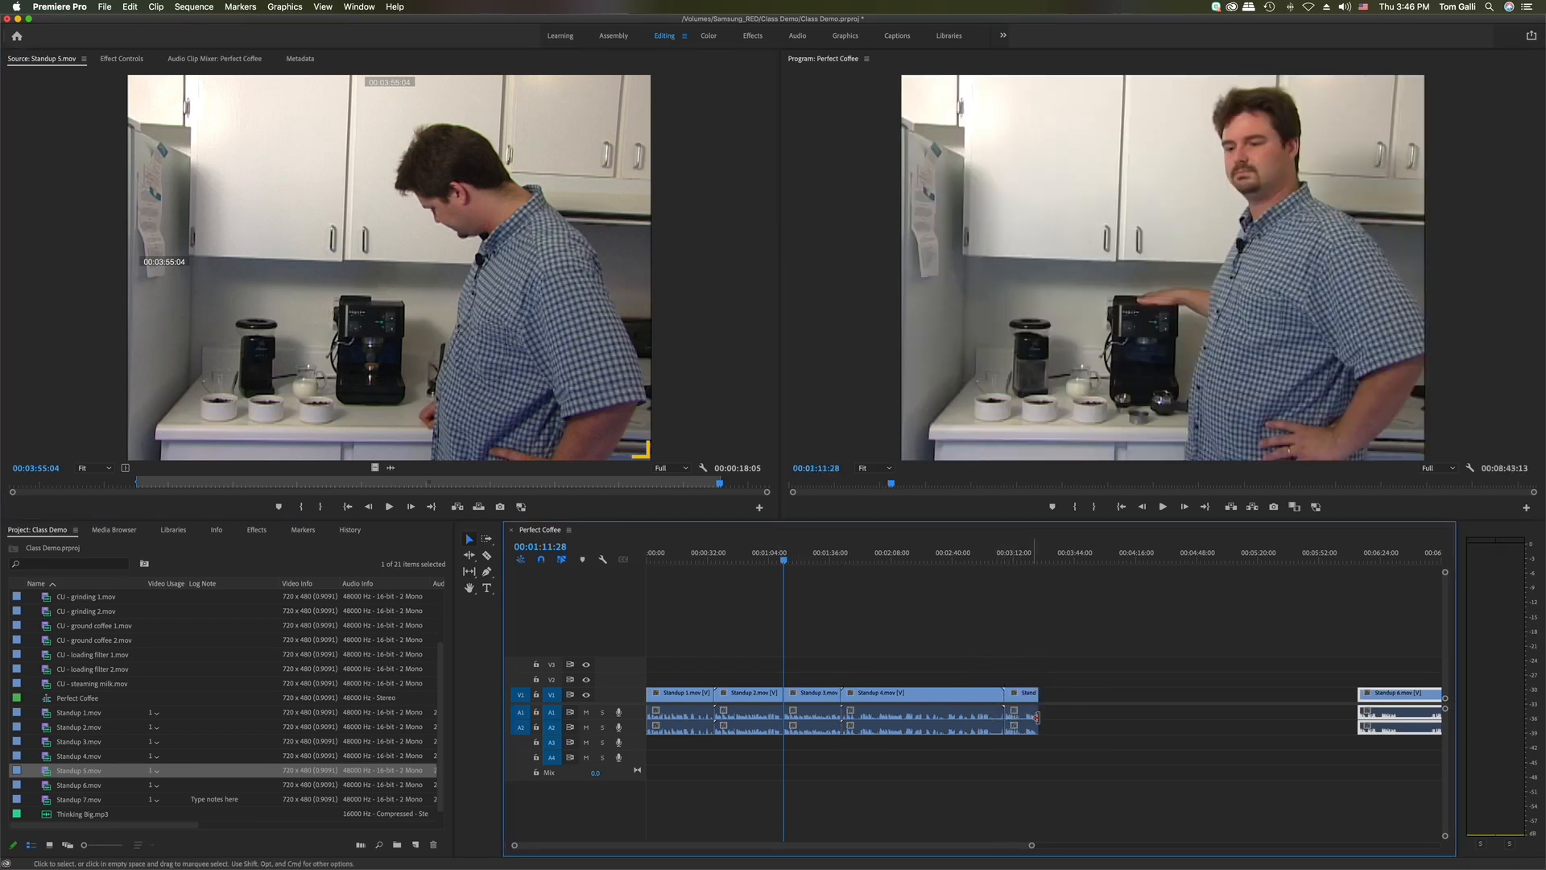
click(1089, 701)
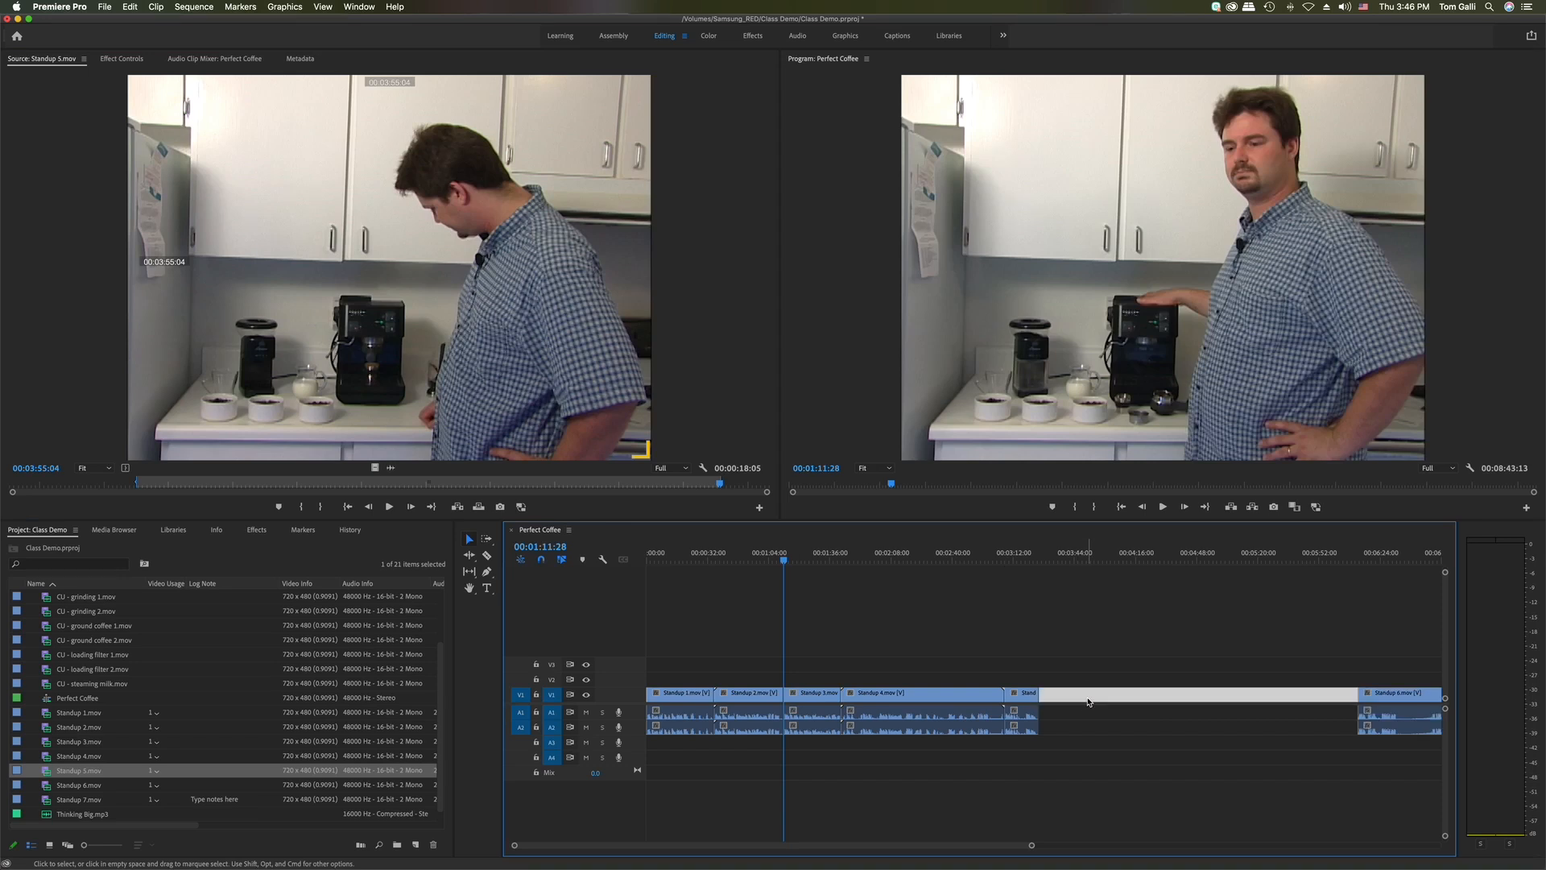
key(Delete)
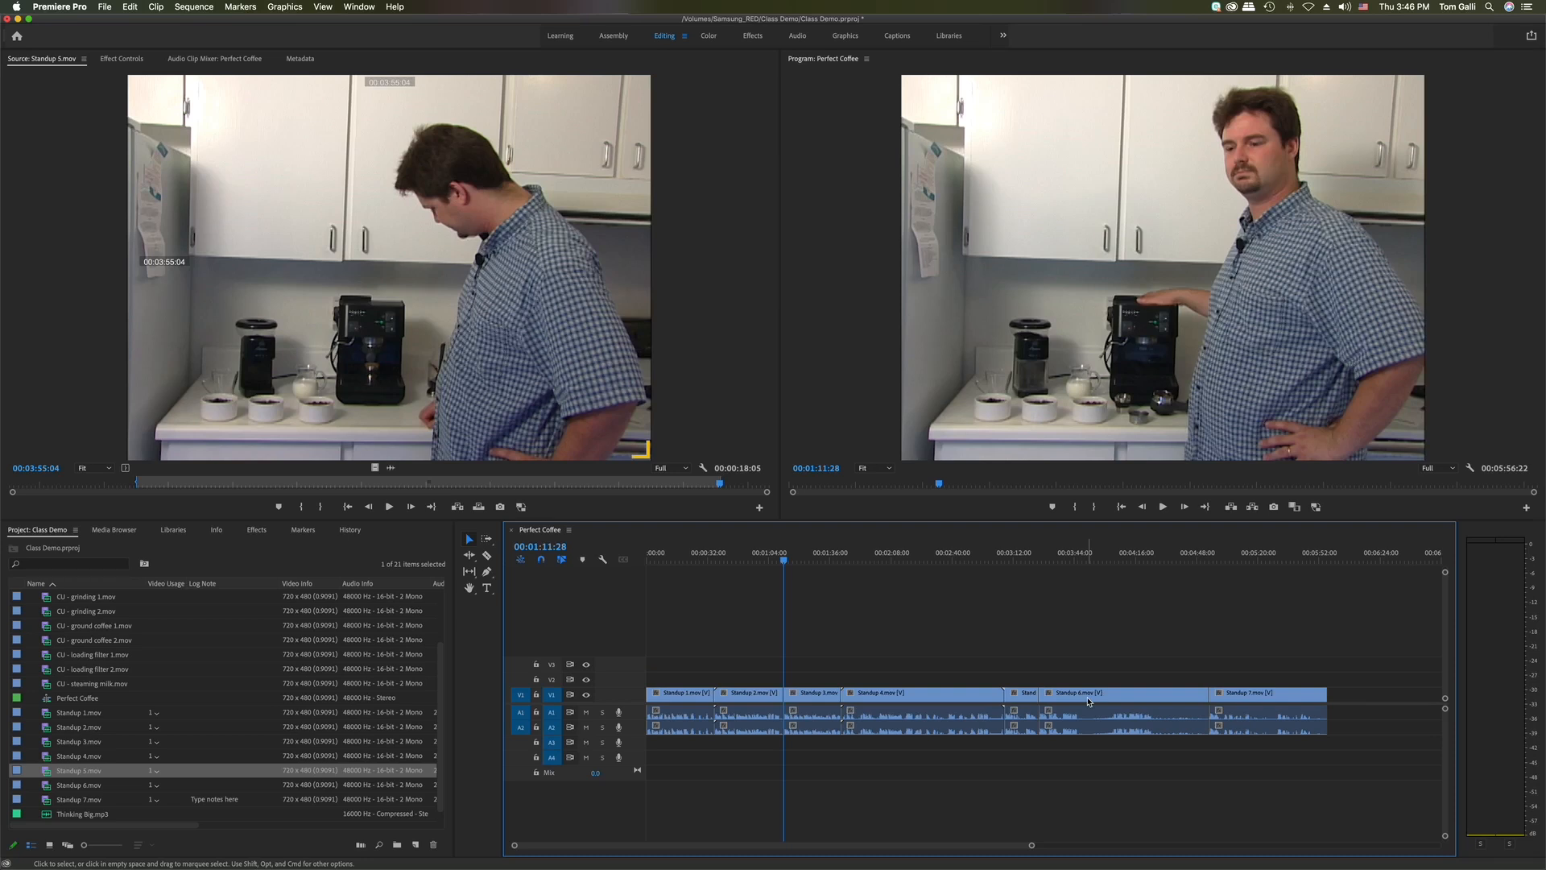
key(super+z)
key(super+z)
key(super+z)
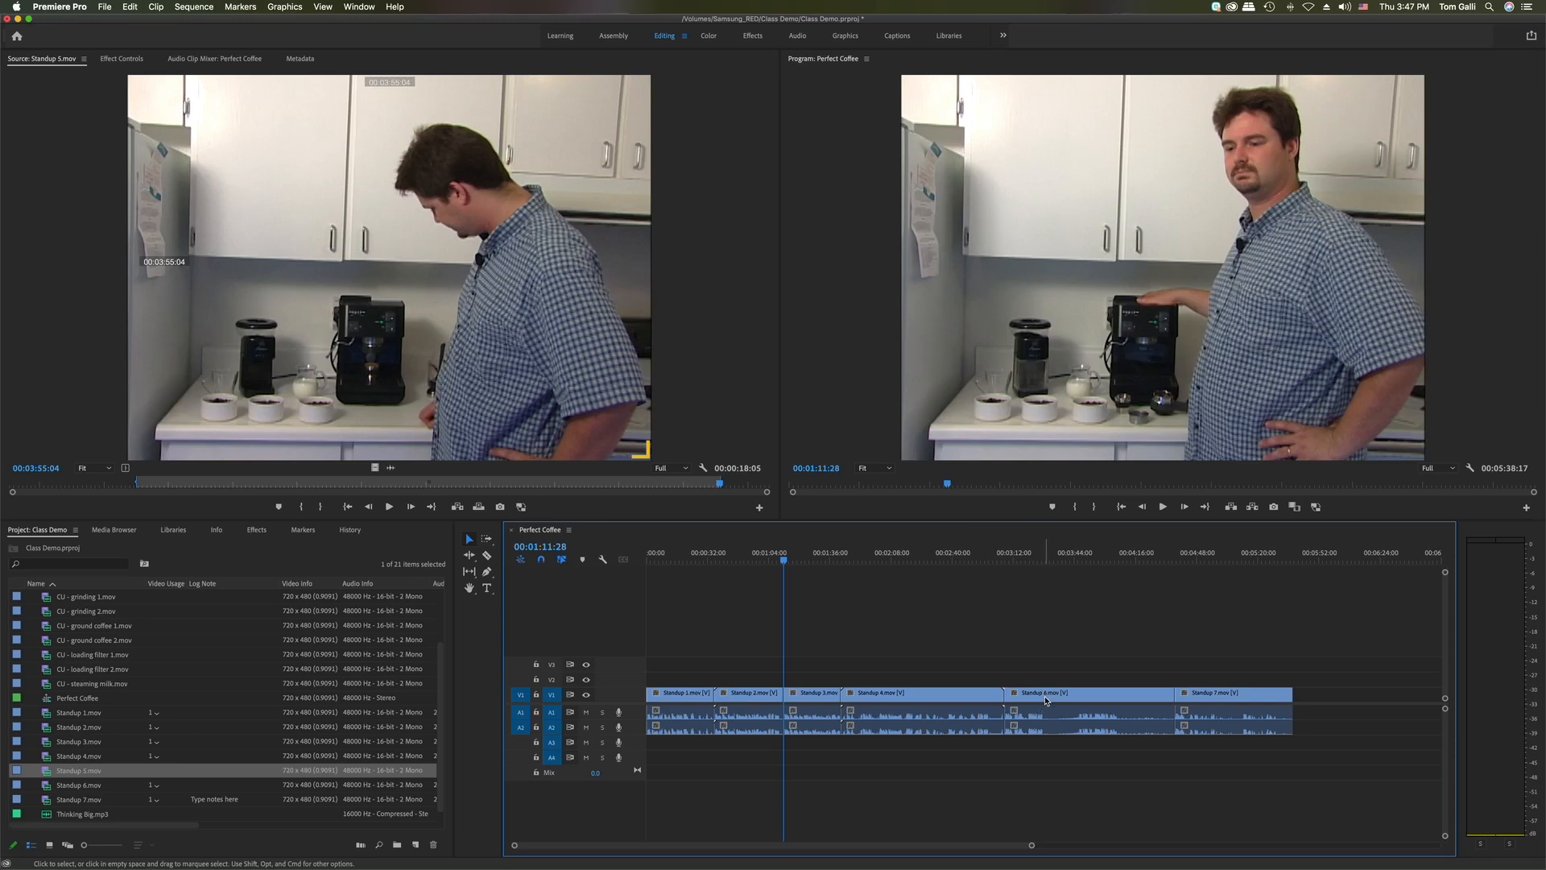
click(1001, 560)
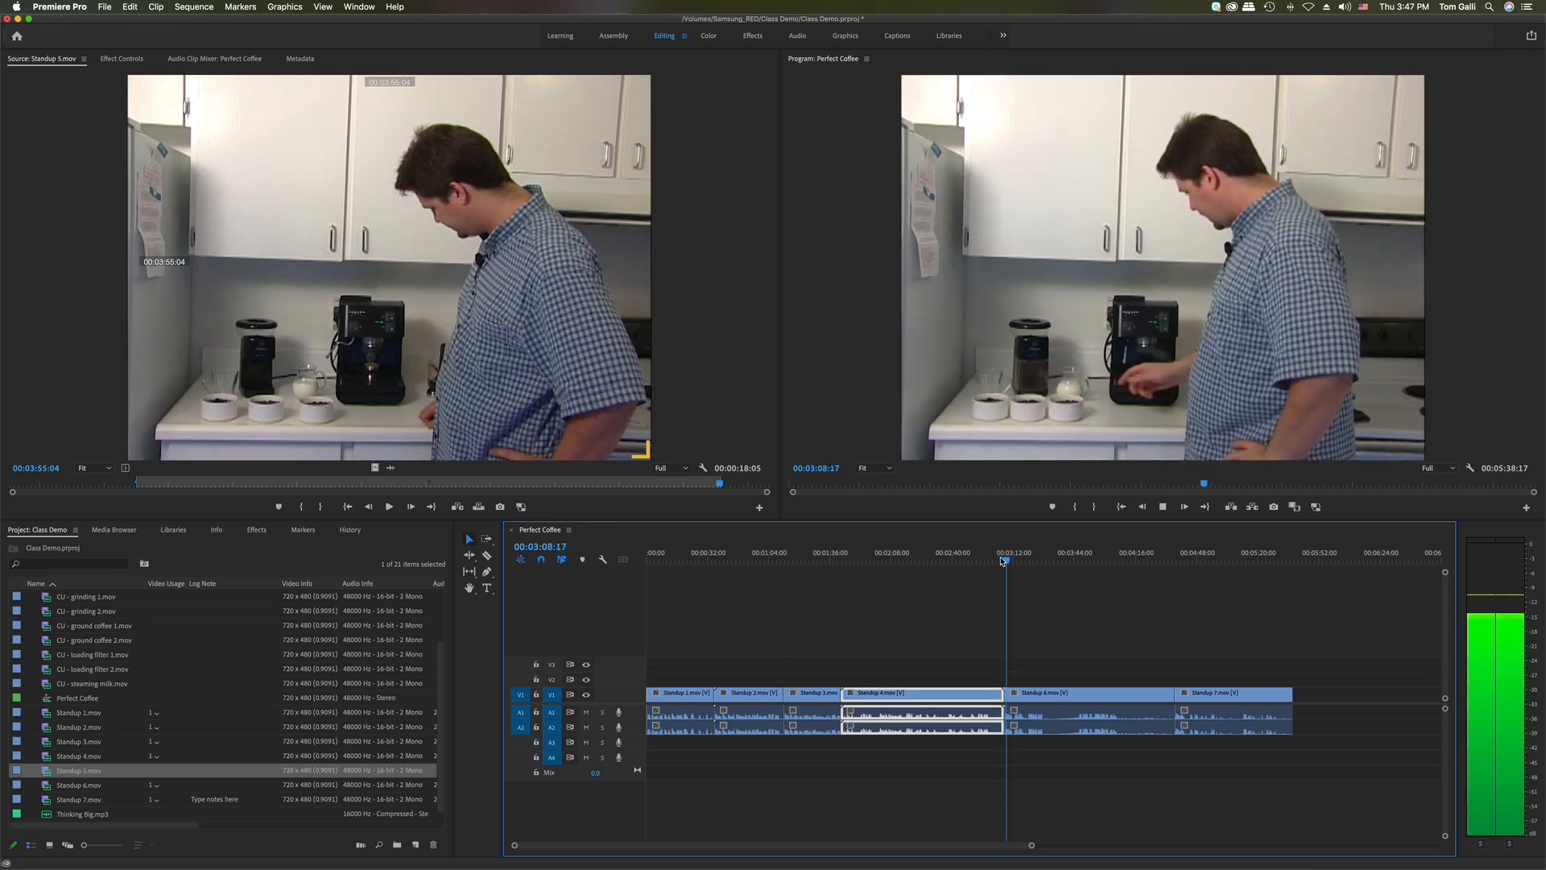
key(space)
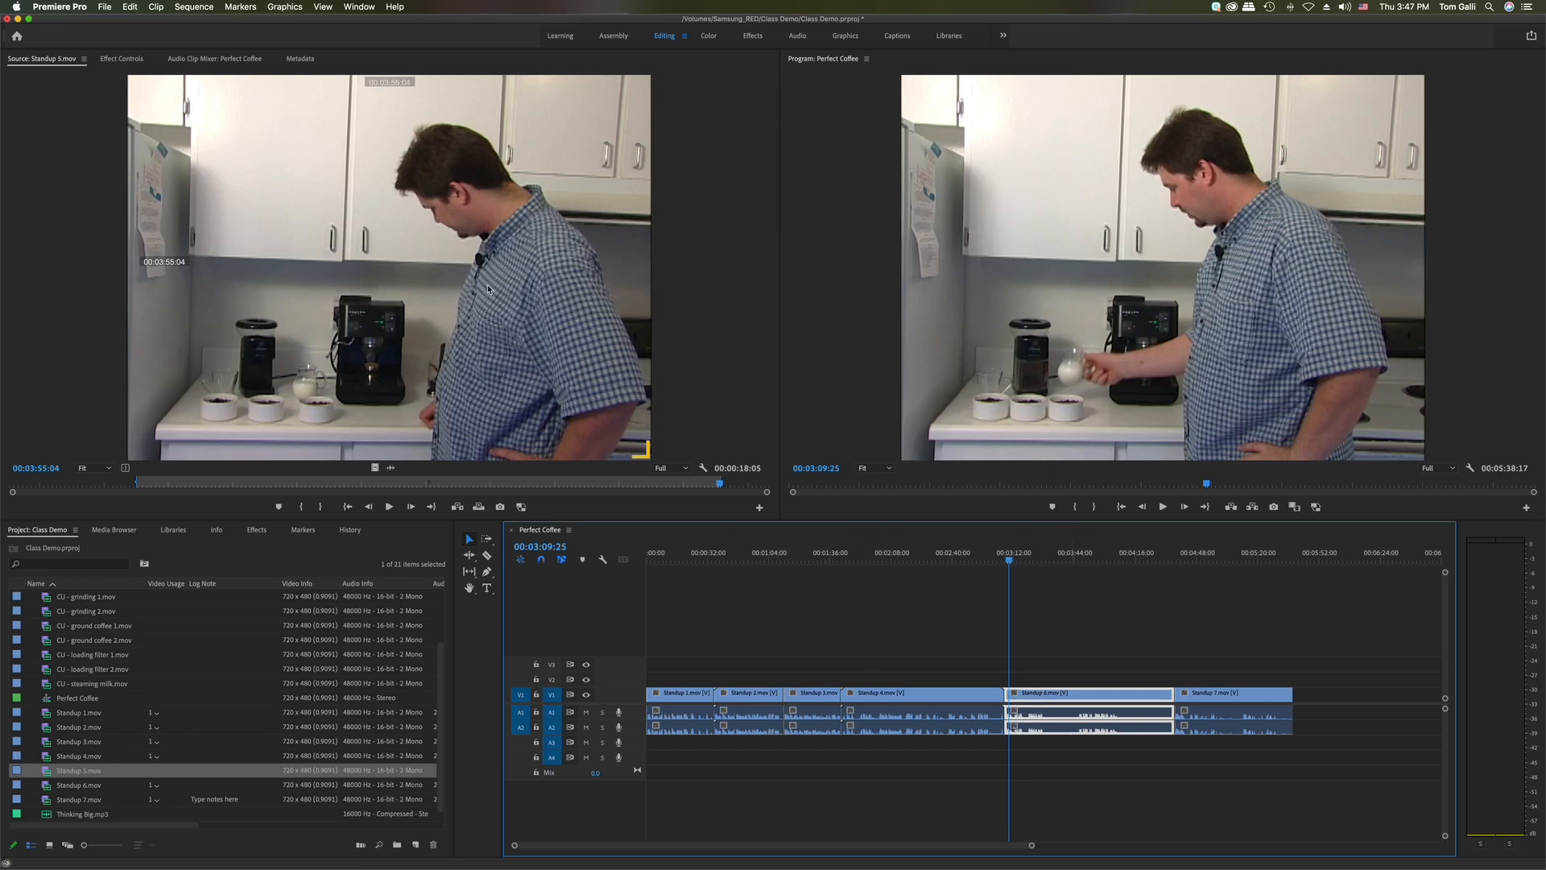
click(969, 560)
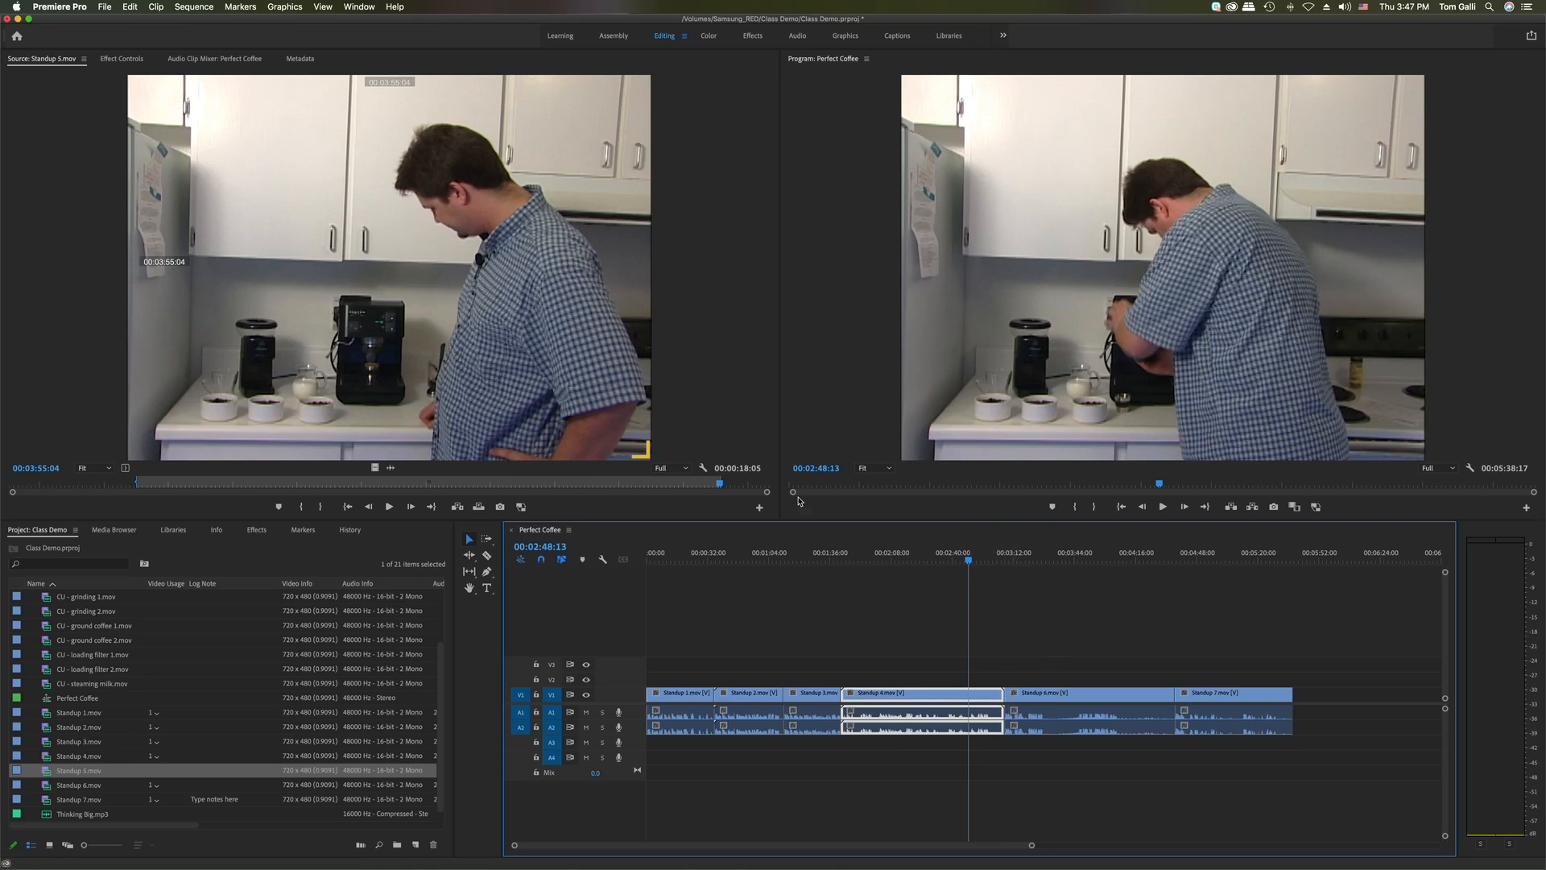
Overwrite Standup 5 onto V1 right after Standup 4 and scrub through it
drag(554, 326, 1010, 695)
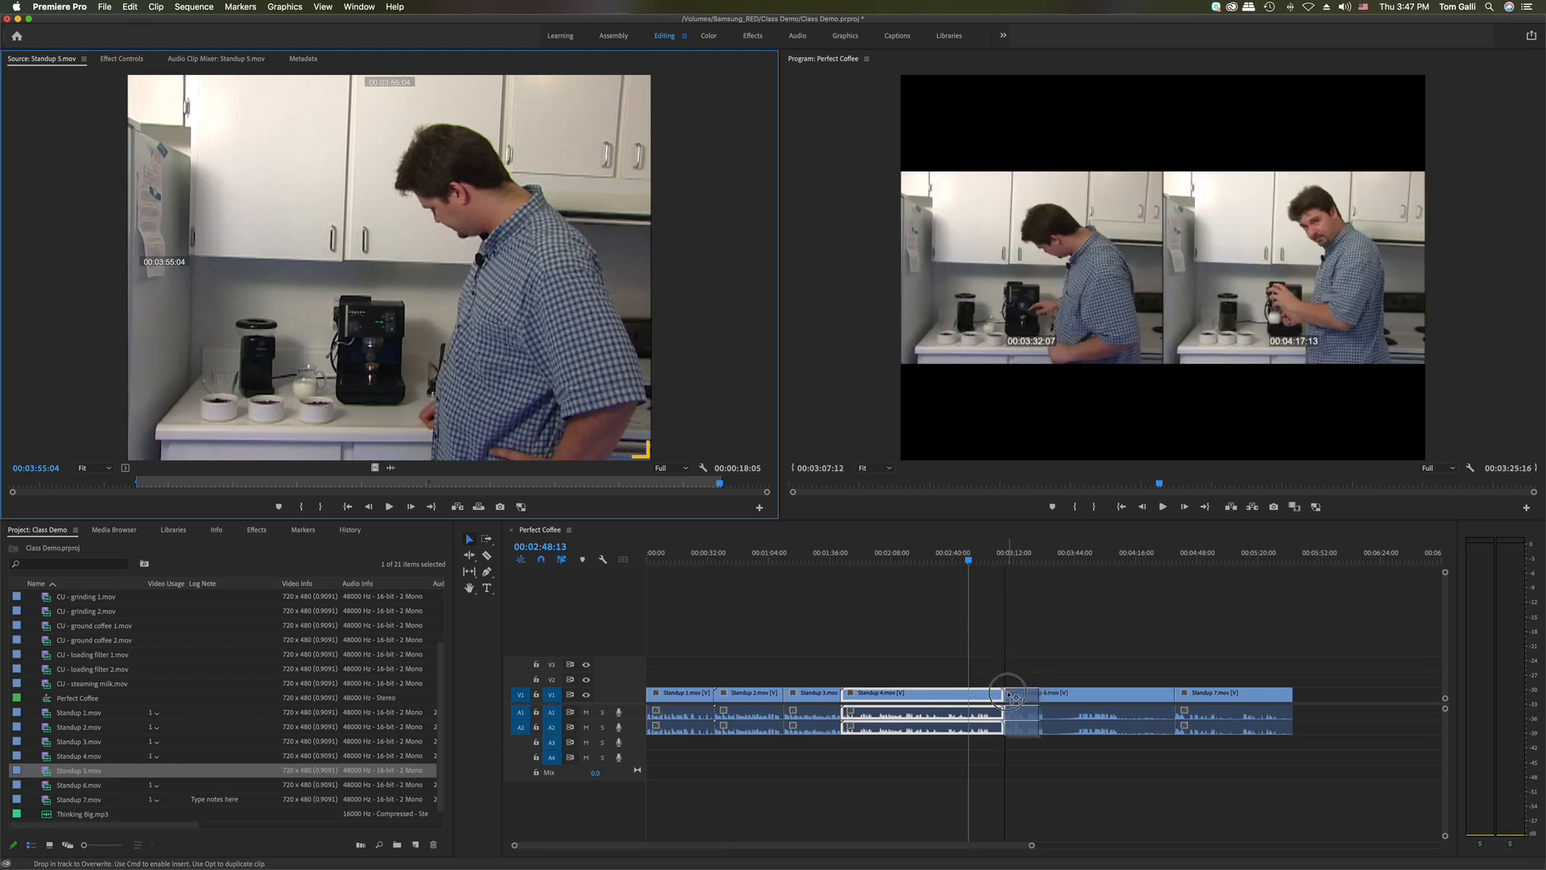
drag(1013, 698, 1015, 698)
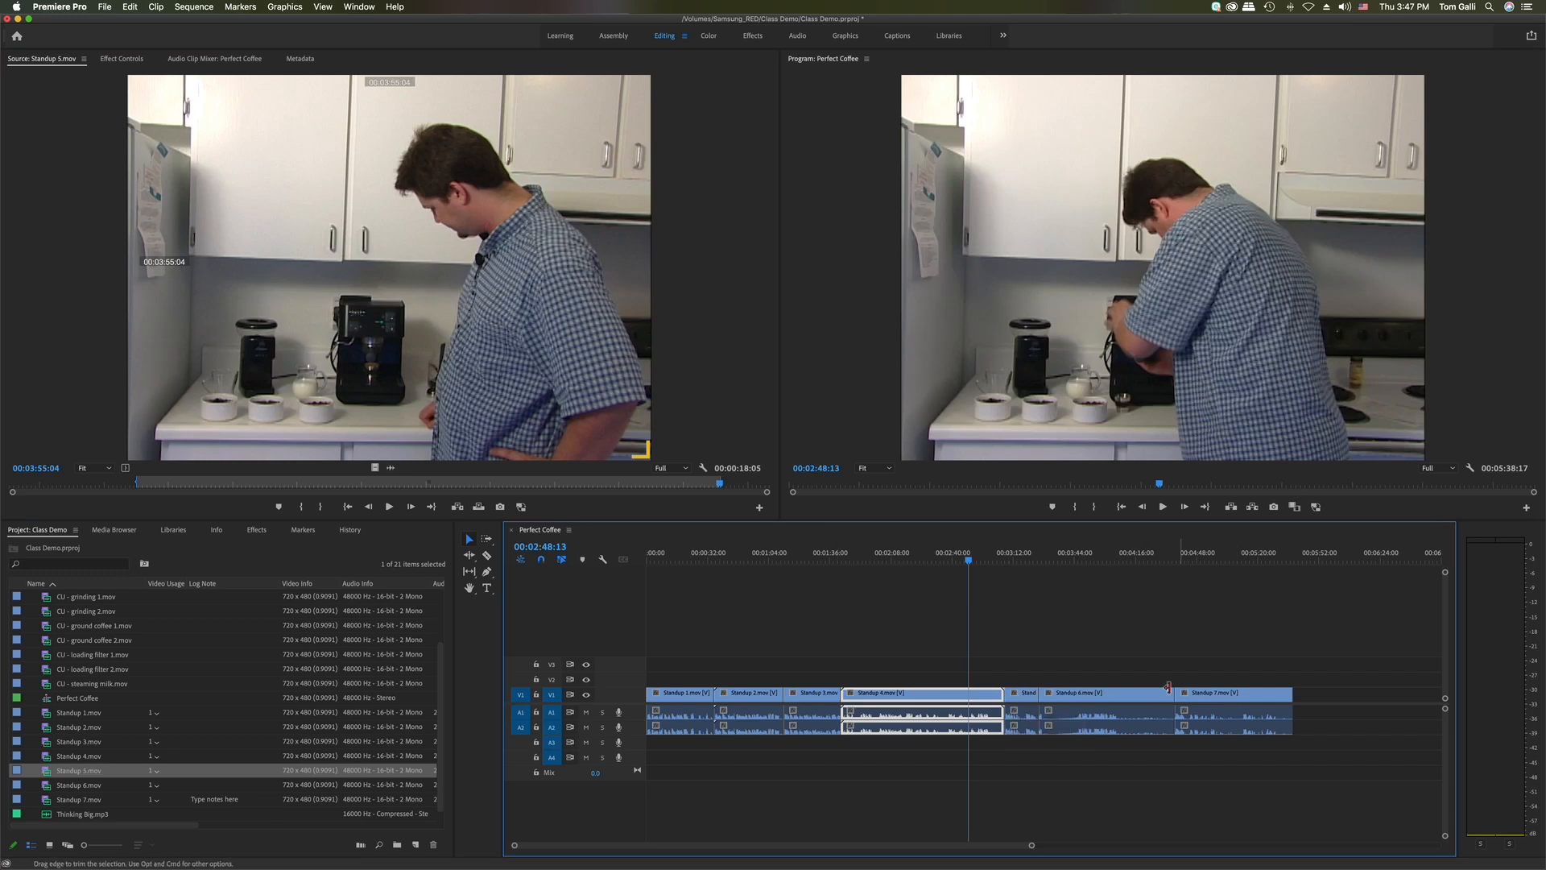
click(1089, 698)
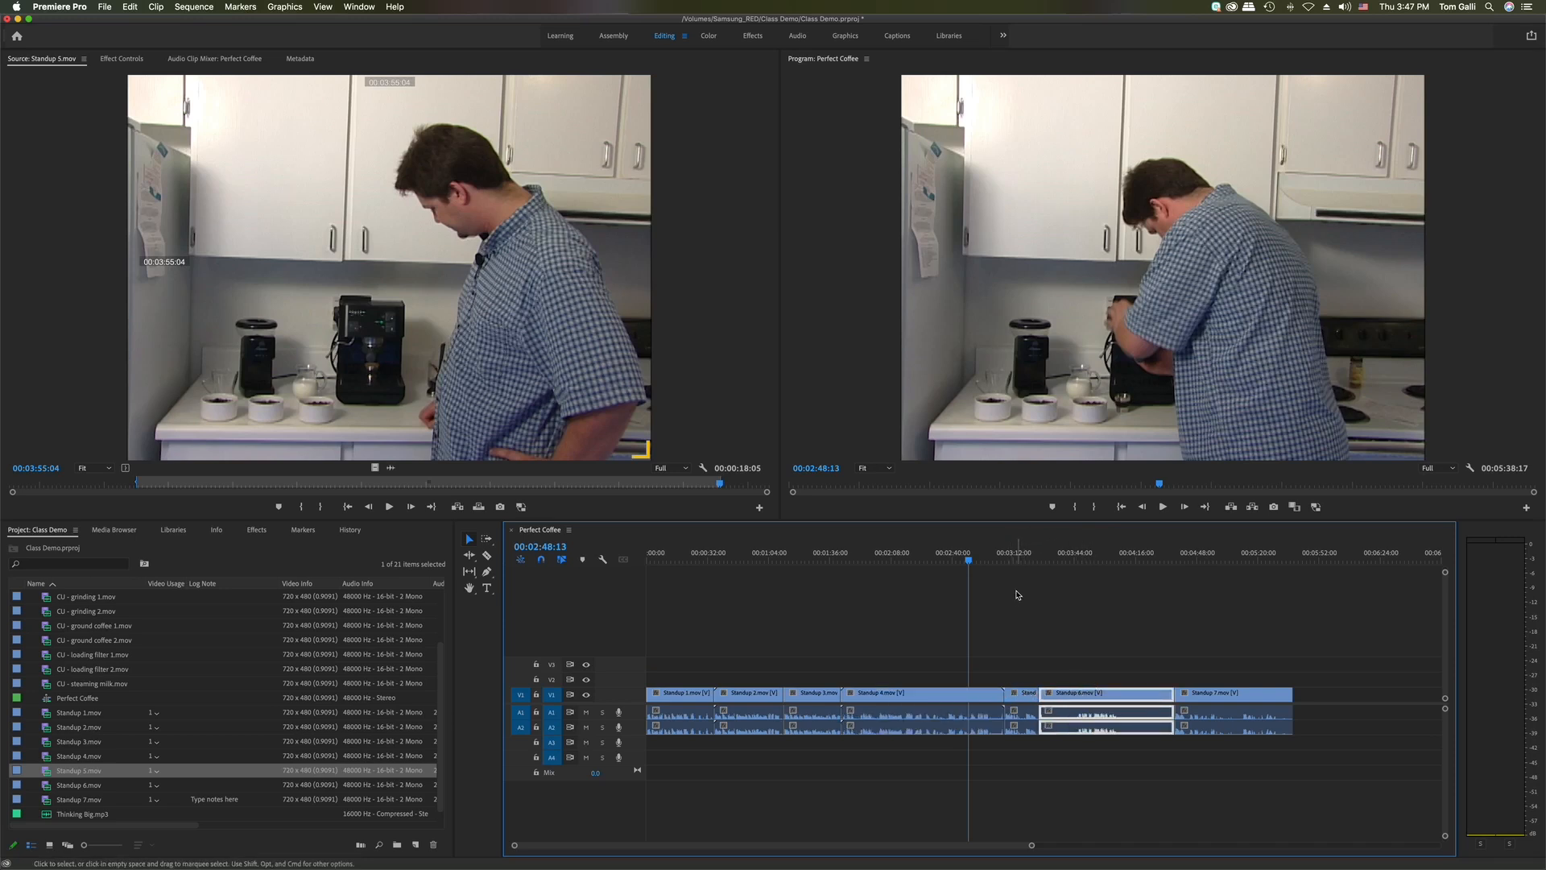
click(1027, 559)
drag(1032, 563, 1039, 564)
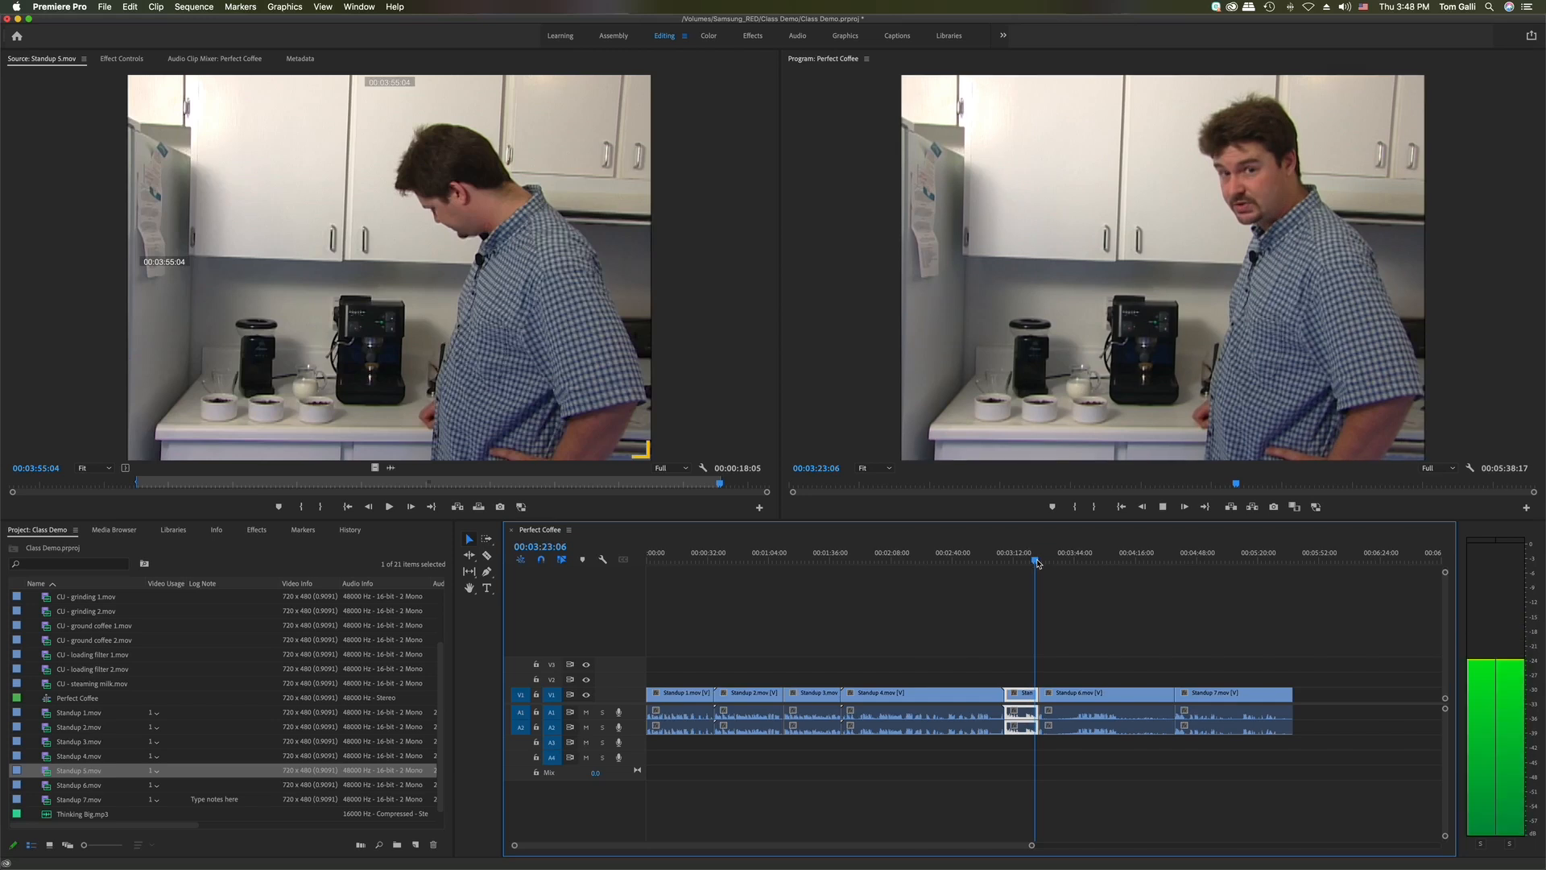
Play the result back, then undo the overwrite so Standup 6 follows Standup 4 again
key(space)
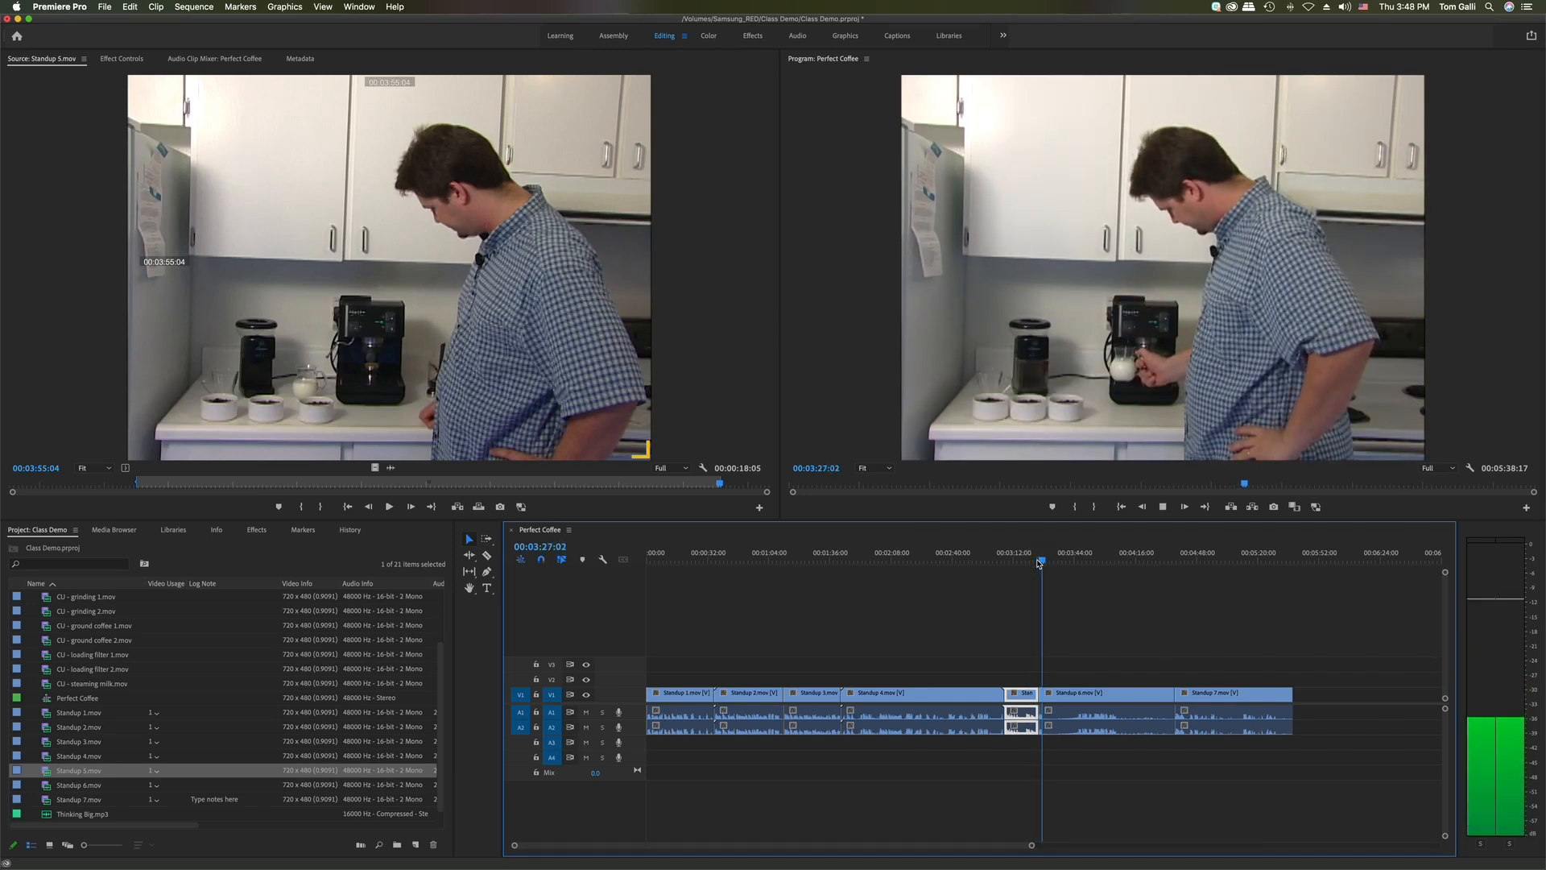
key(space)
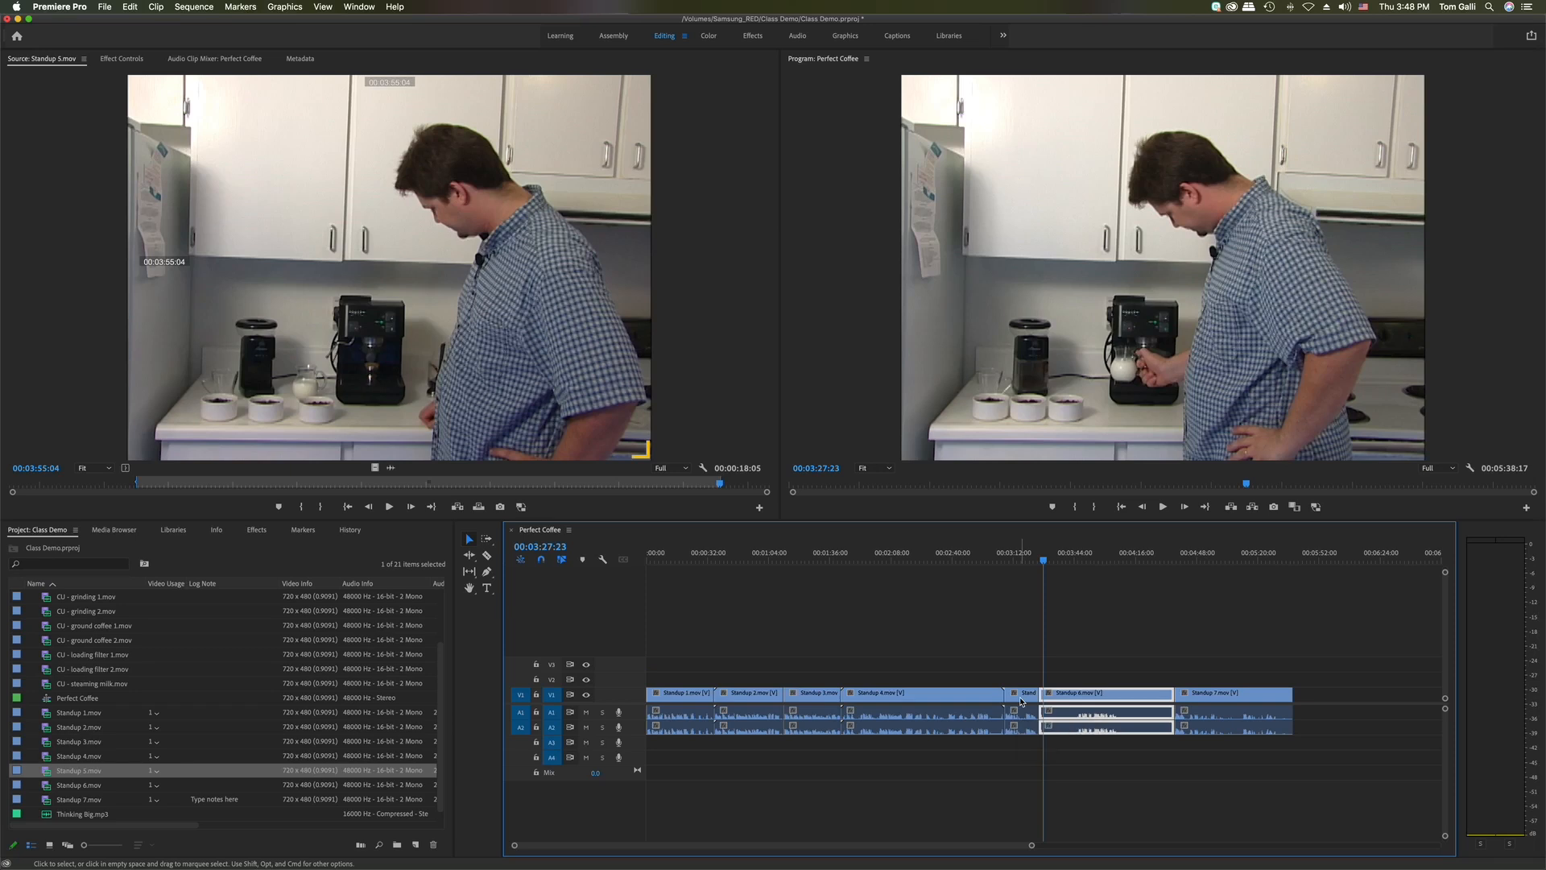
key(super+z)
click(1016, 632)
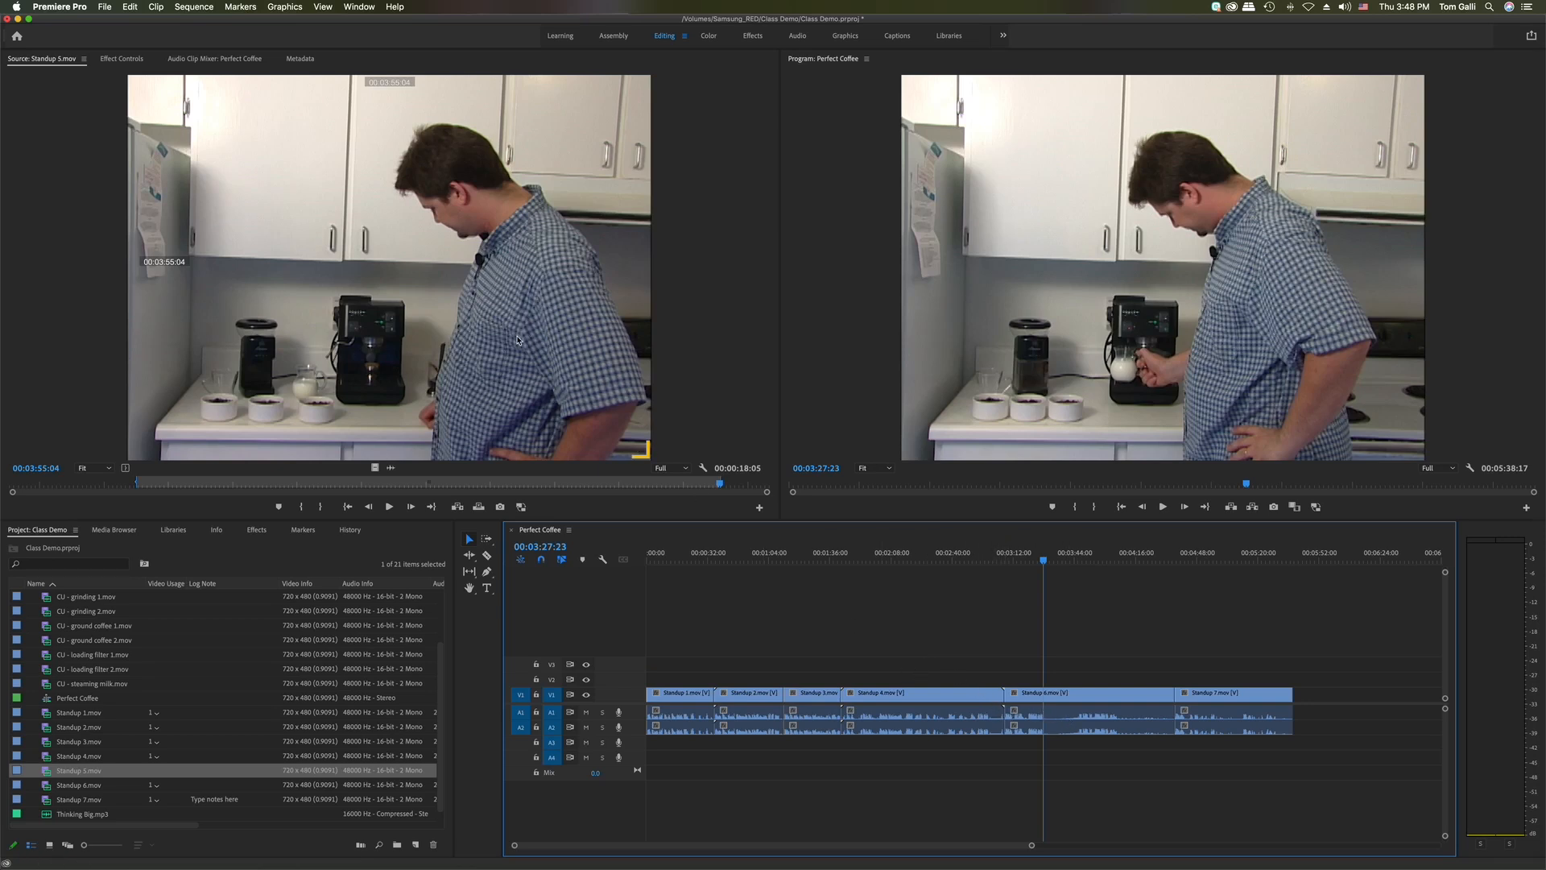
Cmd-drag Standup 5 as an insert at the Standup 4/Standup 6 cut, extending the sequence to 00:05:56:22
drag(508, 339, 1009, 717)
key(super)
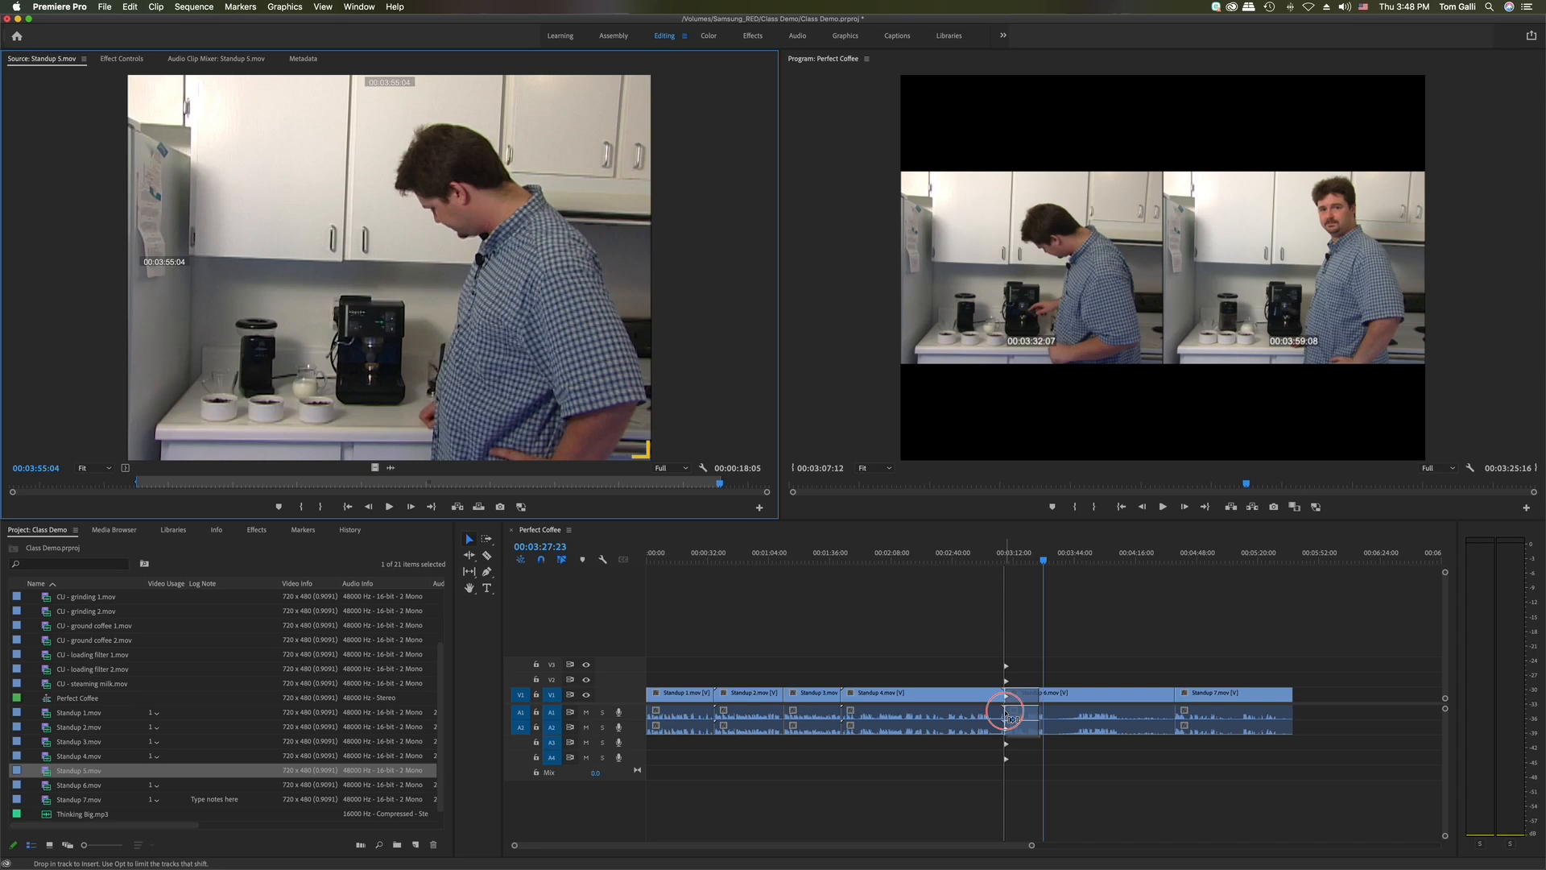
drag(1007, 716, 1012, 717)
key(super)
drag(1006, 713, 1006, 711)
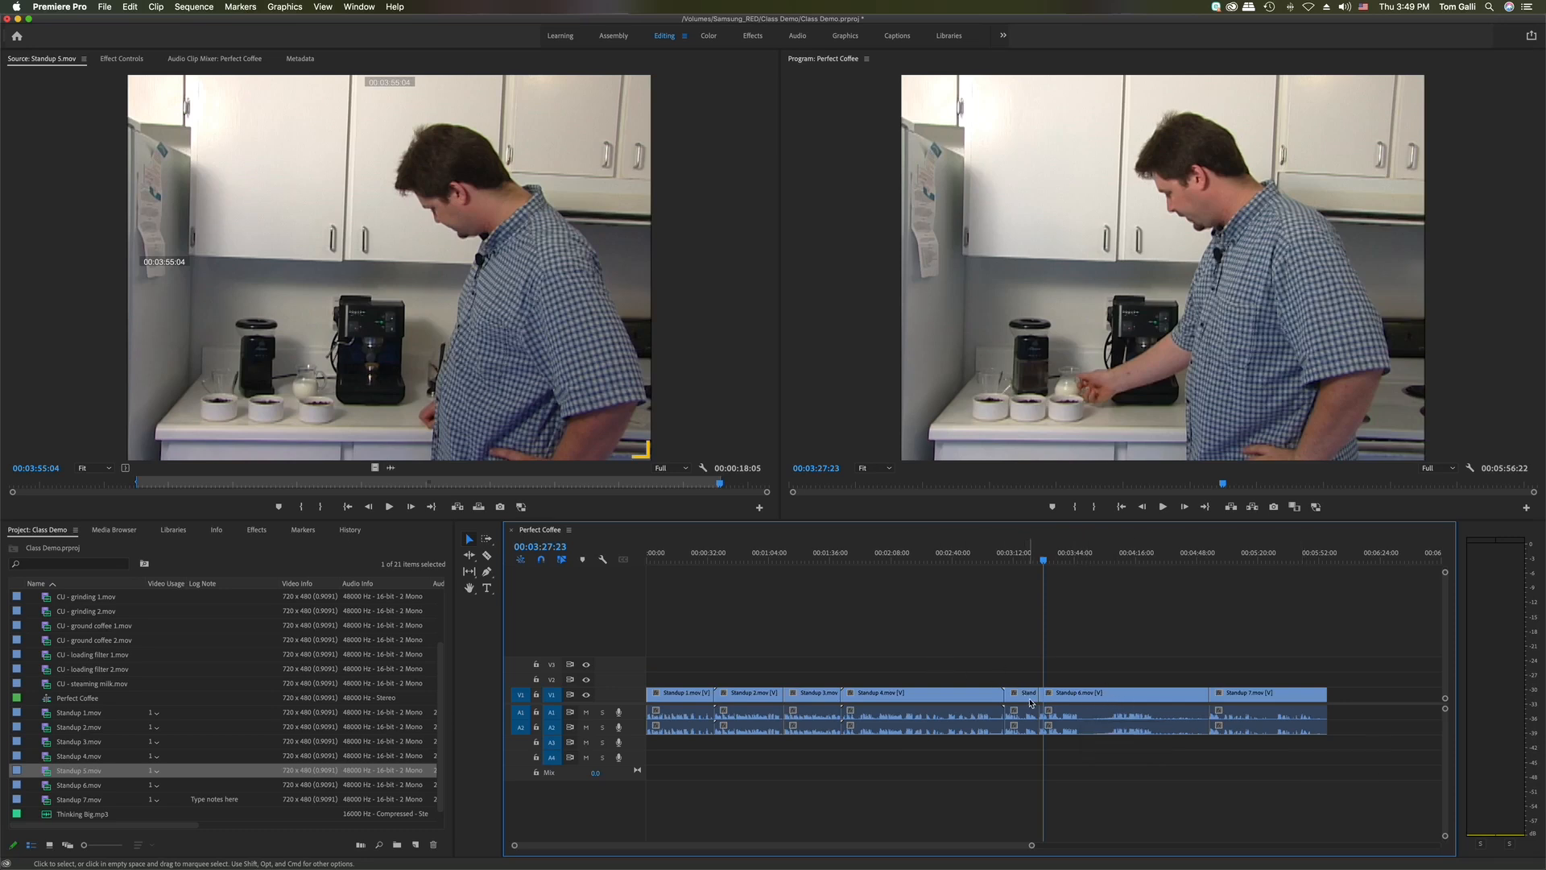
Ripple-delete the existing Standup 5 clip from the sequence, closing its gap
drag(1045, 562, 1033, 566)
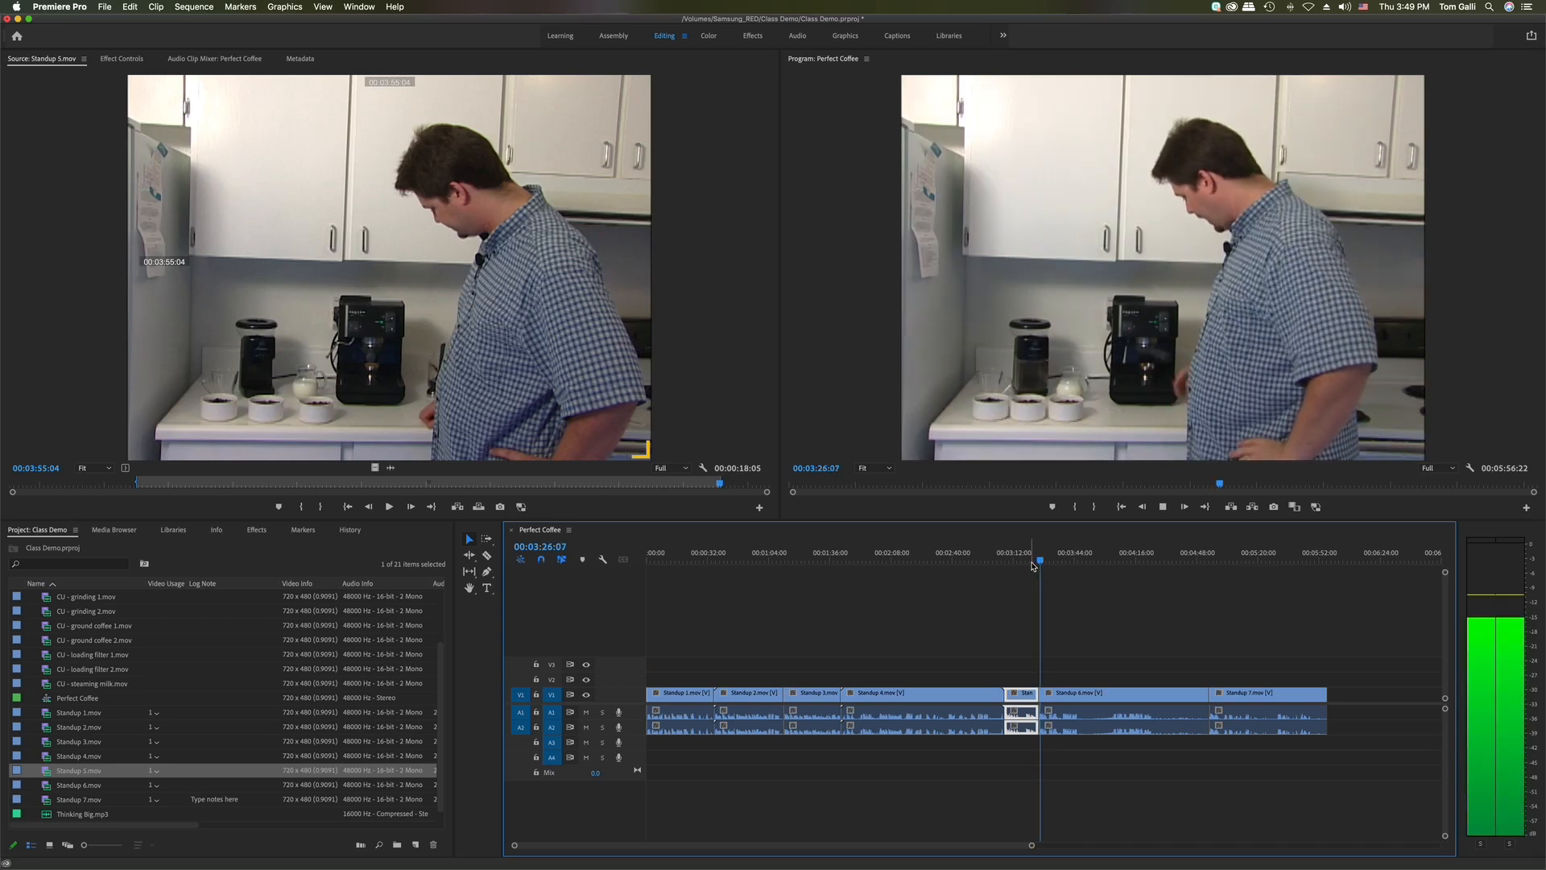
key(shift+Delete)
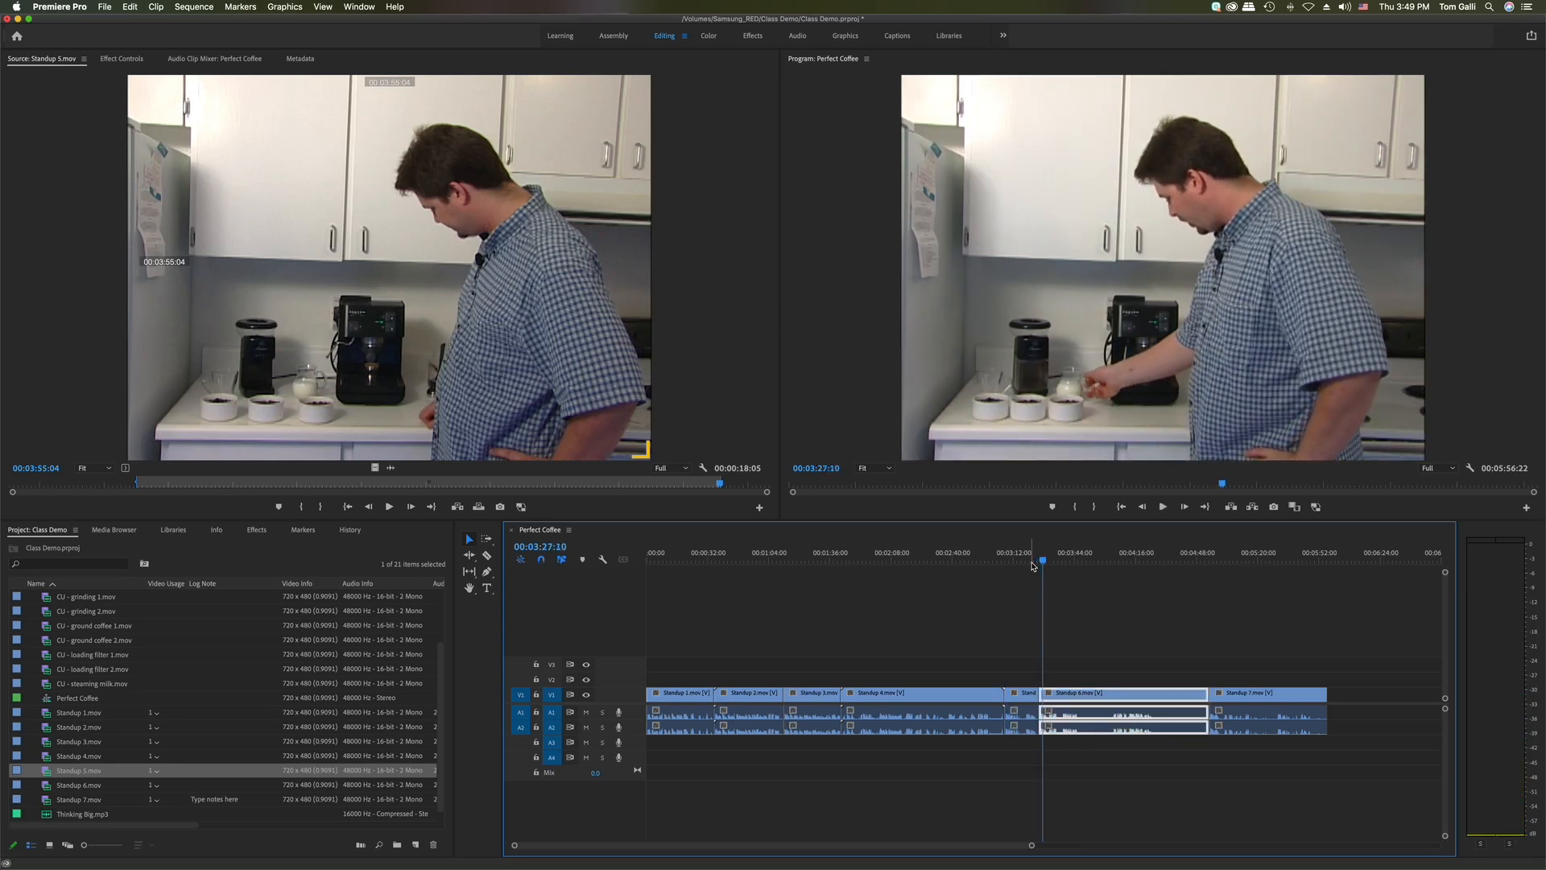
click(1021, 610)
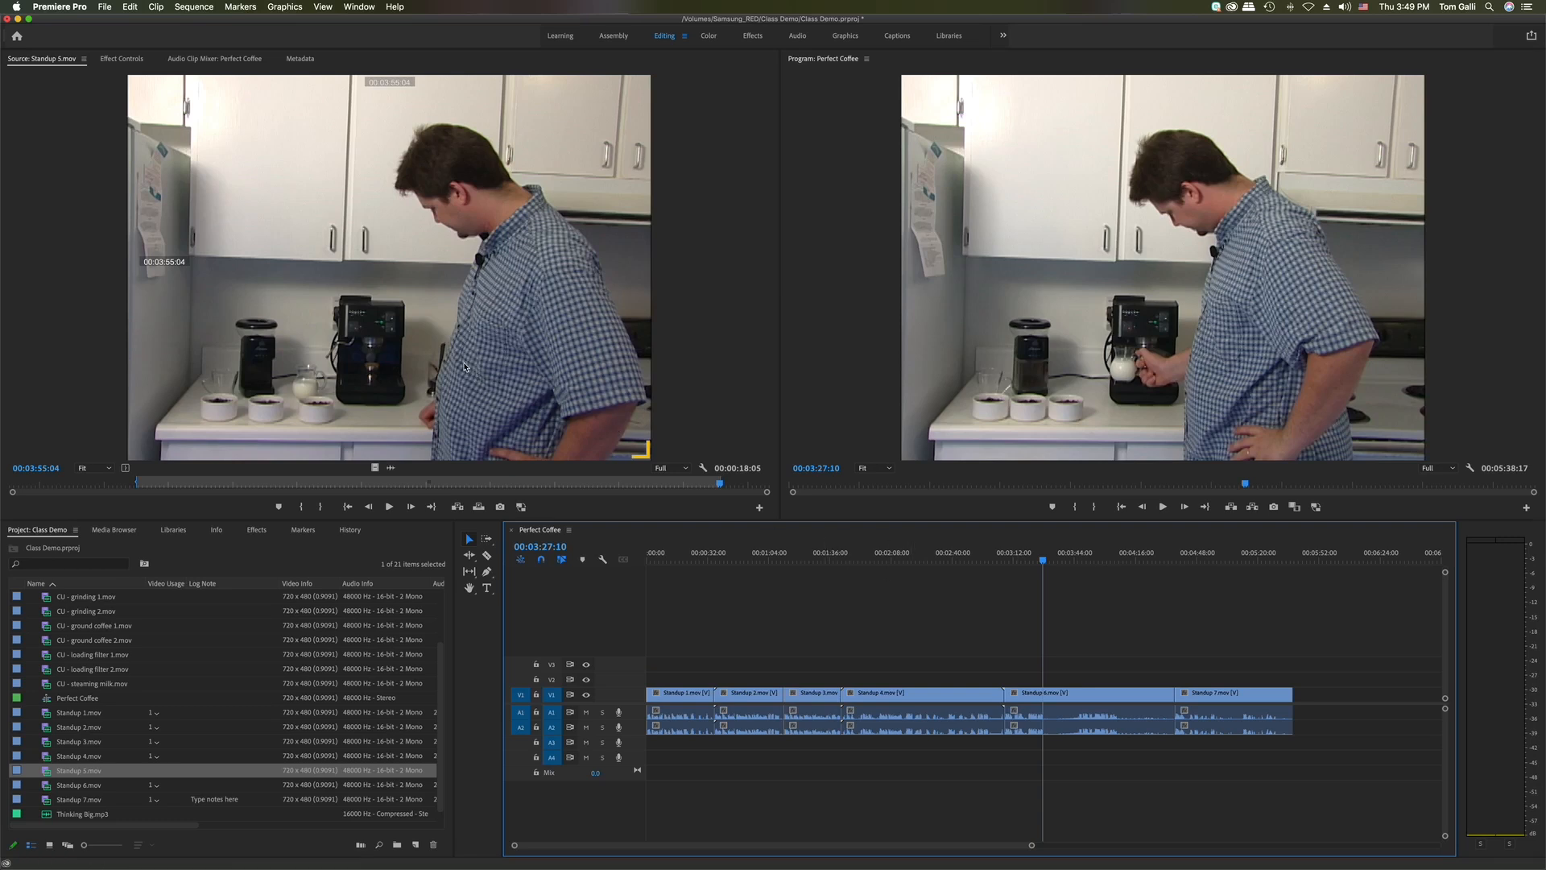
Drop Standup 5 onto V2 at the cut, compare it with Standup 6, then delete it
drag(462, 348, 1010, 683)
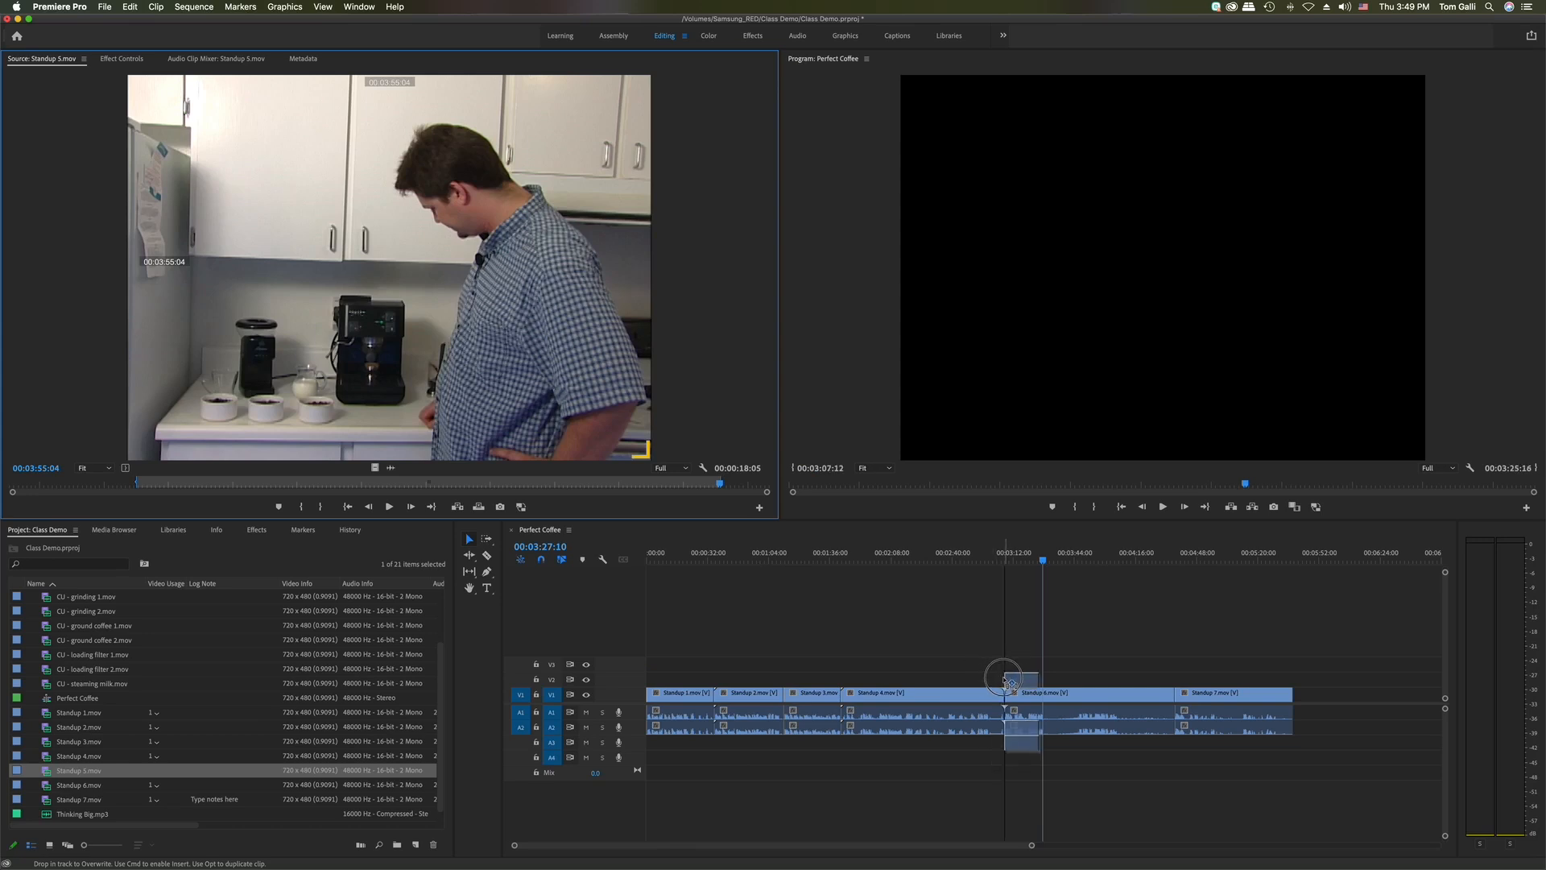
drag(1009, 683, 1011, 683)
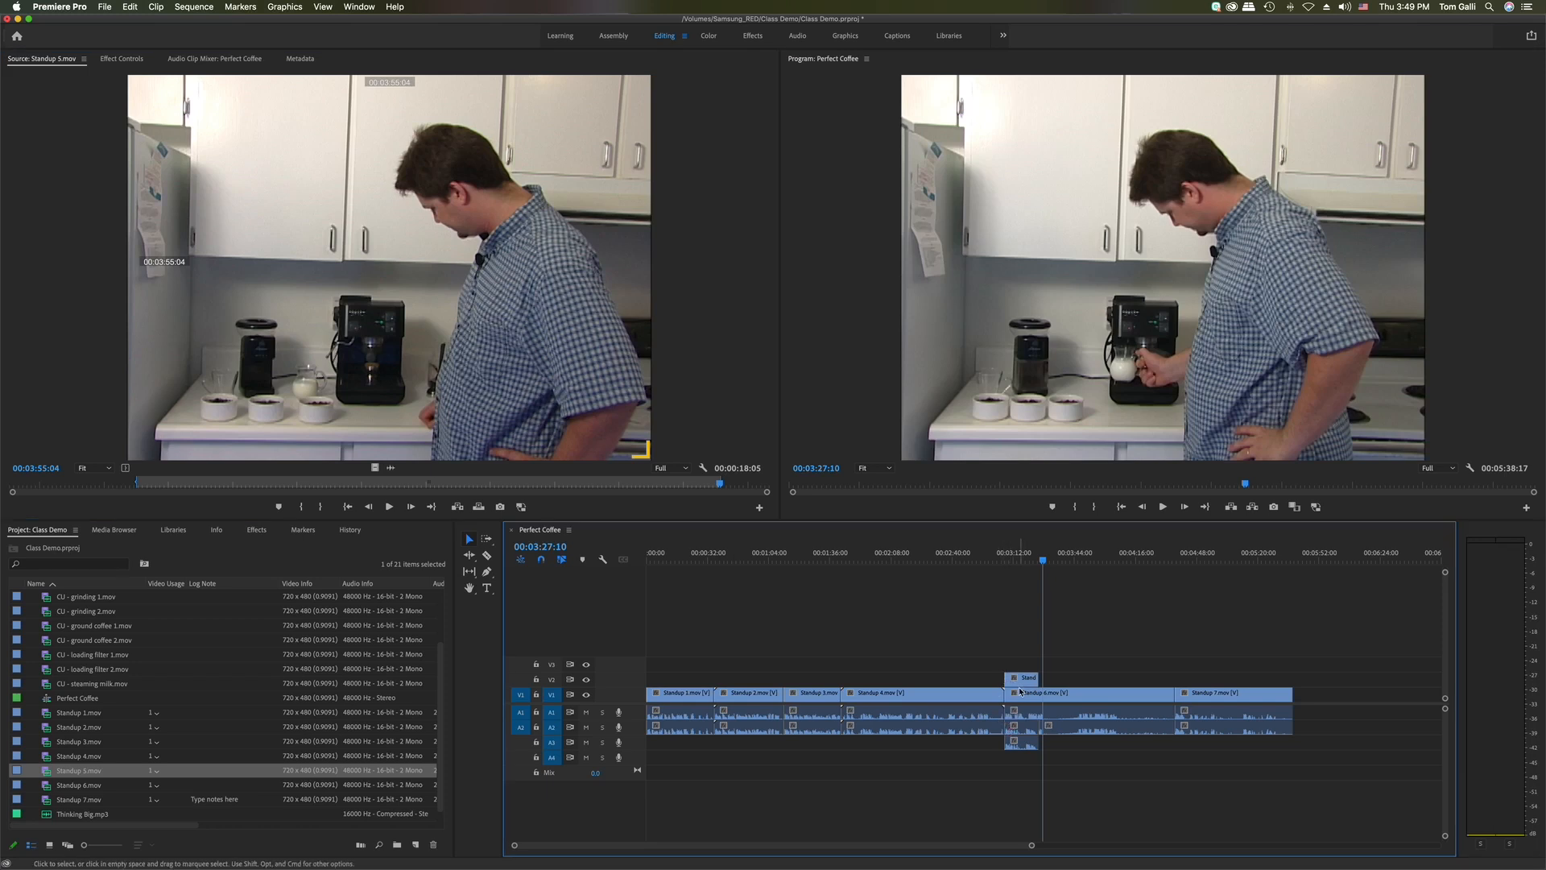
click(1021, 680)
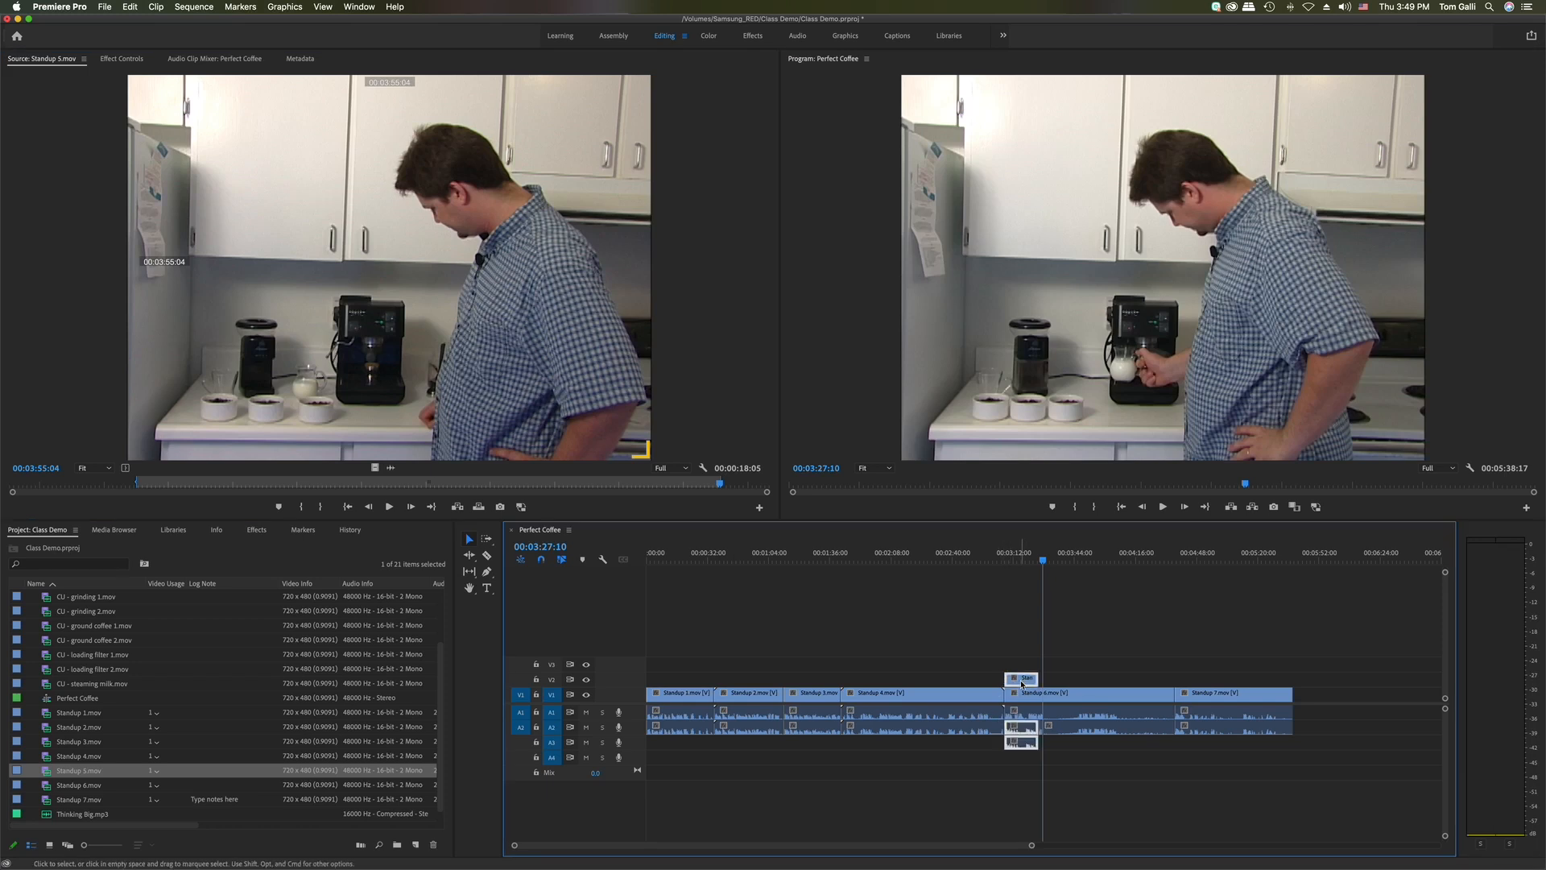
click(1022, 699)
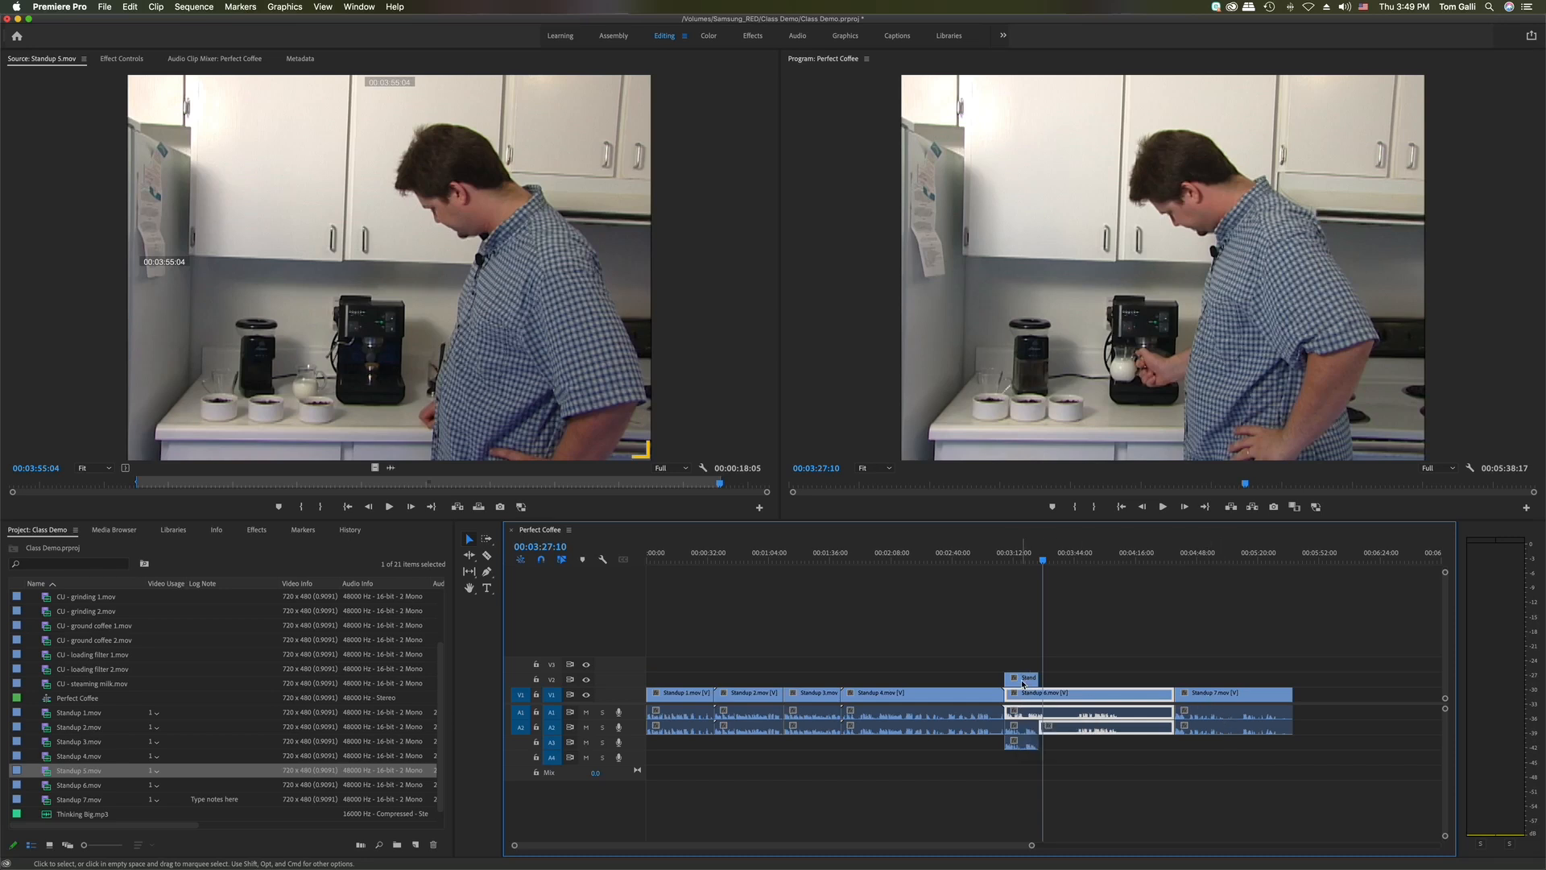
click(1023, 681)
click(1024, 698)
click(1022, 679)
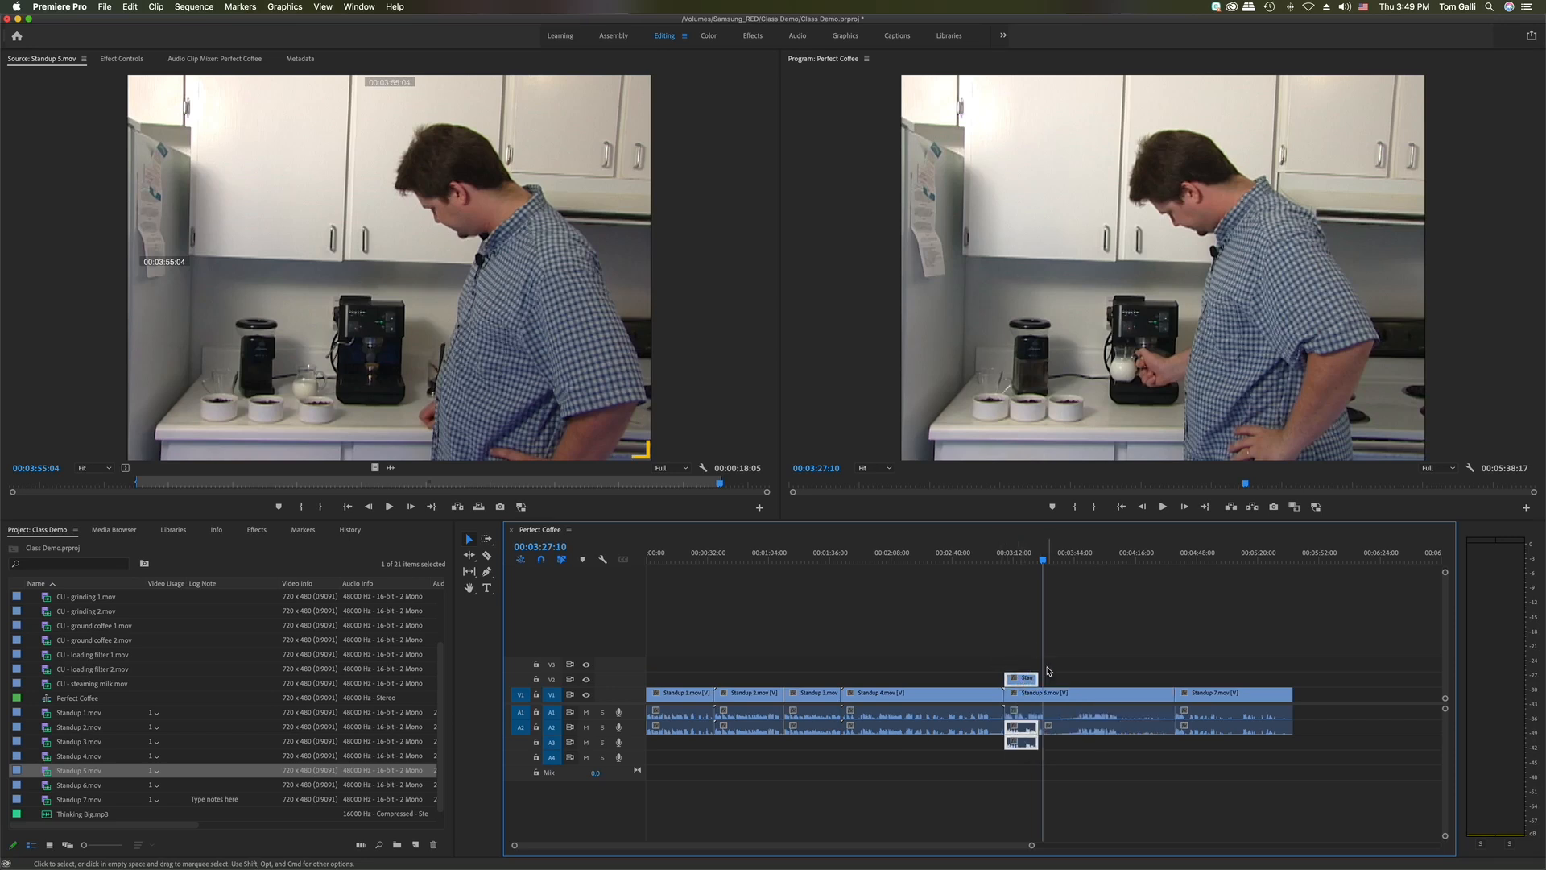
key(Delete)
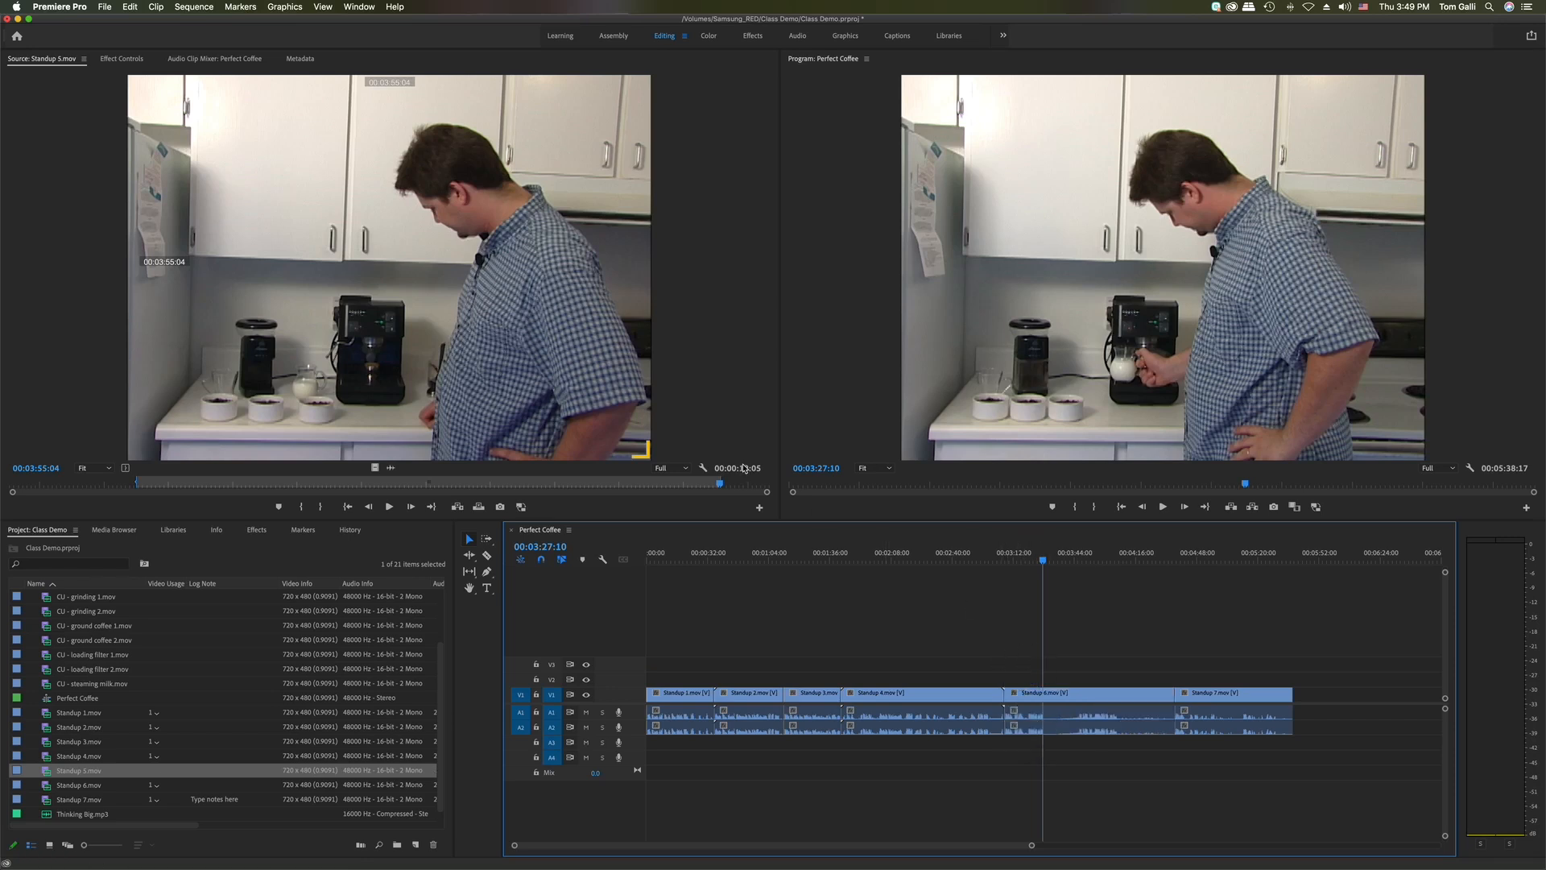
Cmd-drag Standup 5 from the Source monitor onto V2 at the Standup 4/Standup 6 cut
click(705, 453)
drag(706, 454, 1001, 675)
key(super)
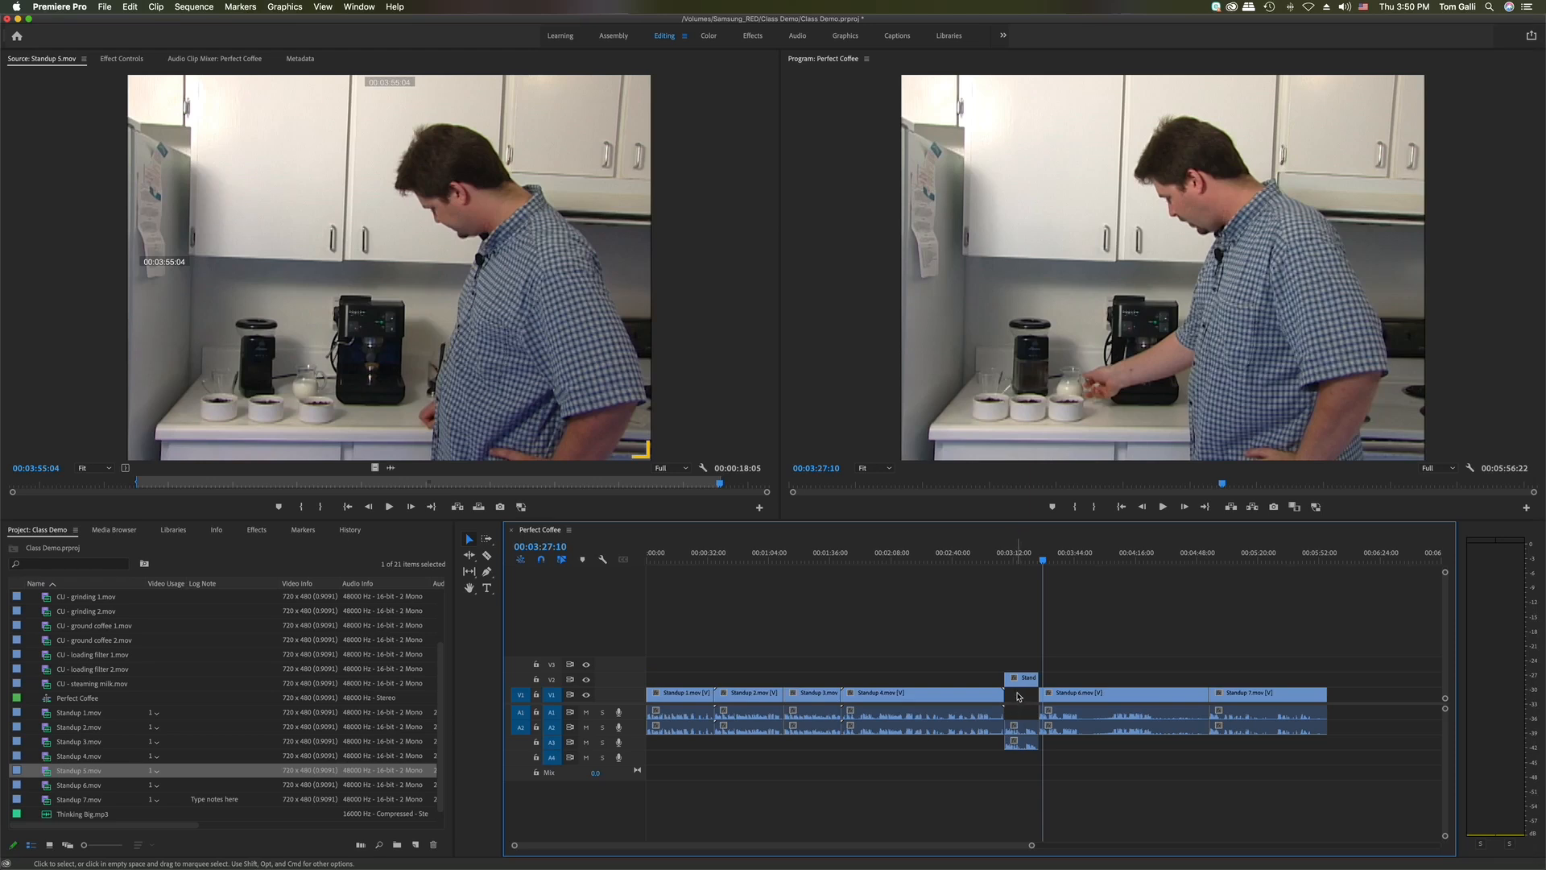
Ripple-delete Standup 5 from V2 and Cmd-drag it onto V1 between Standup 4 and Standup 6
click(1027, 680)
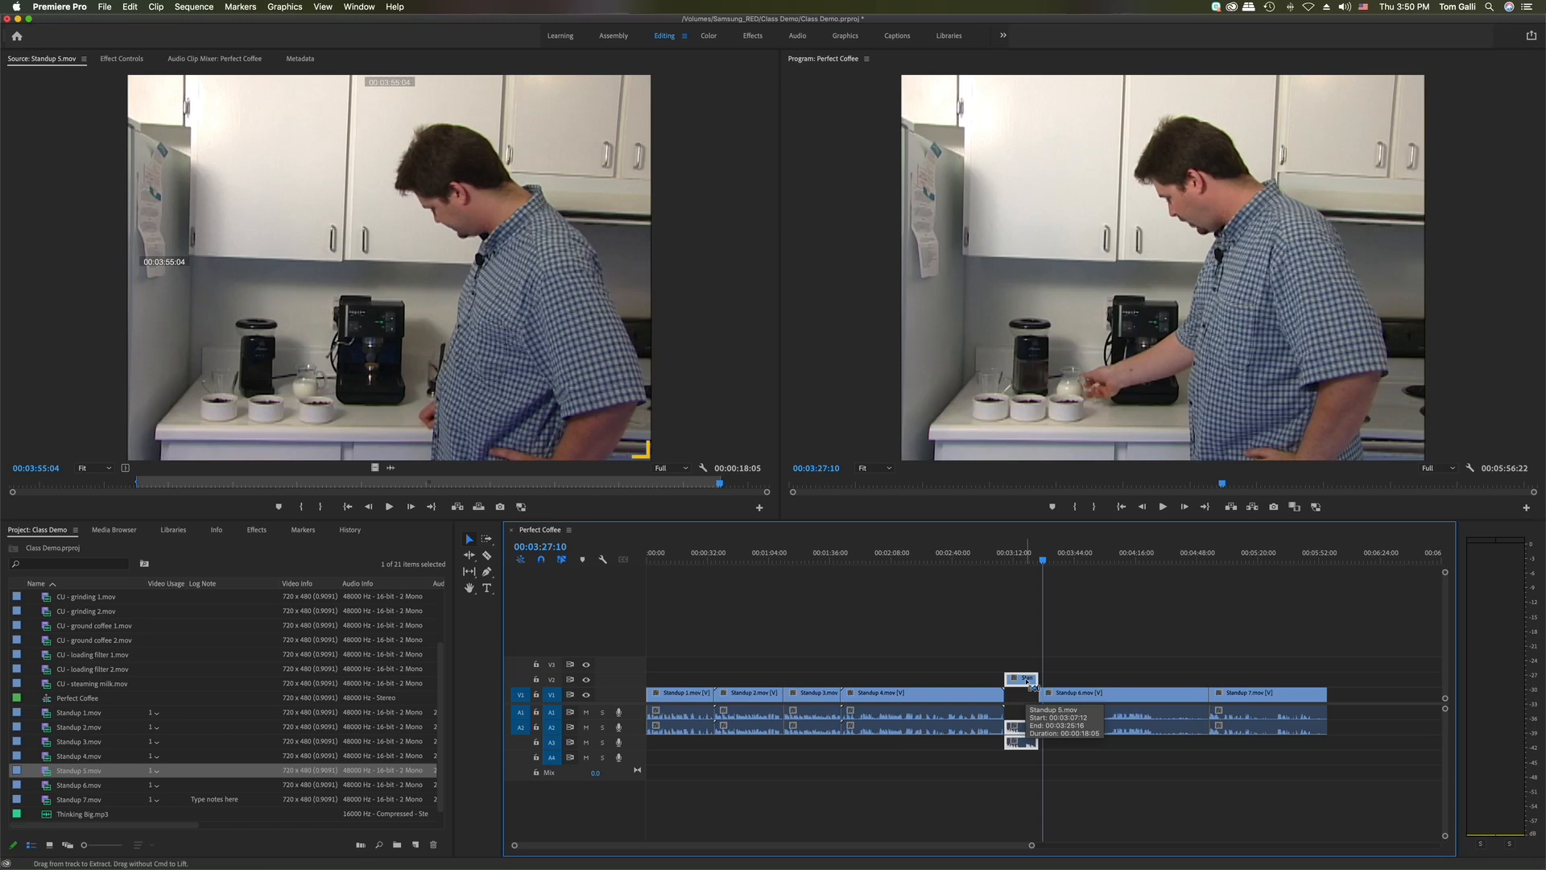
key(shift+Delete)
drag(407, 278, 1006, 700)
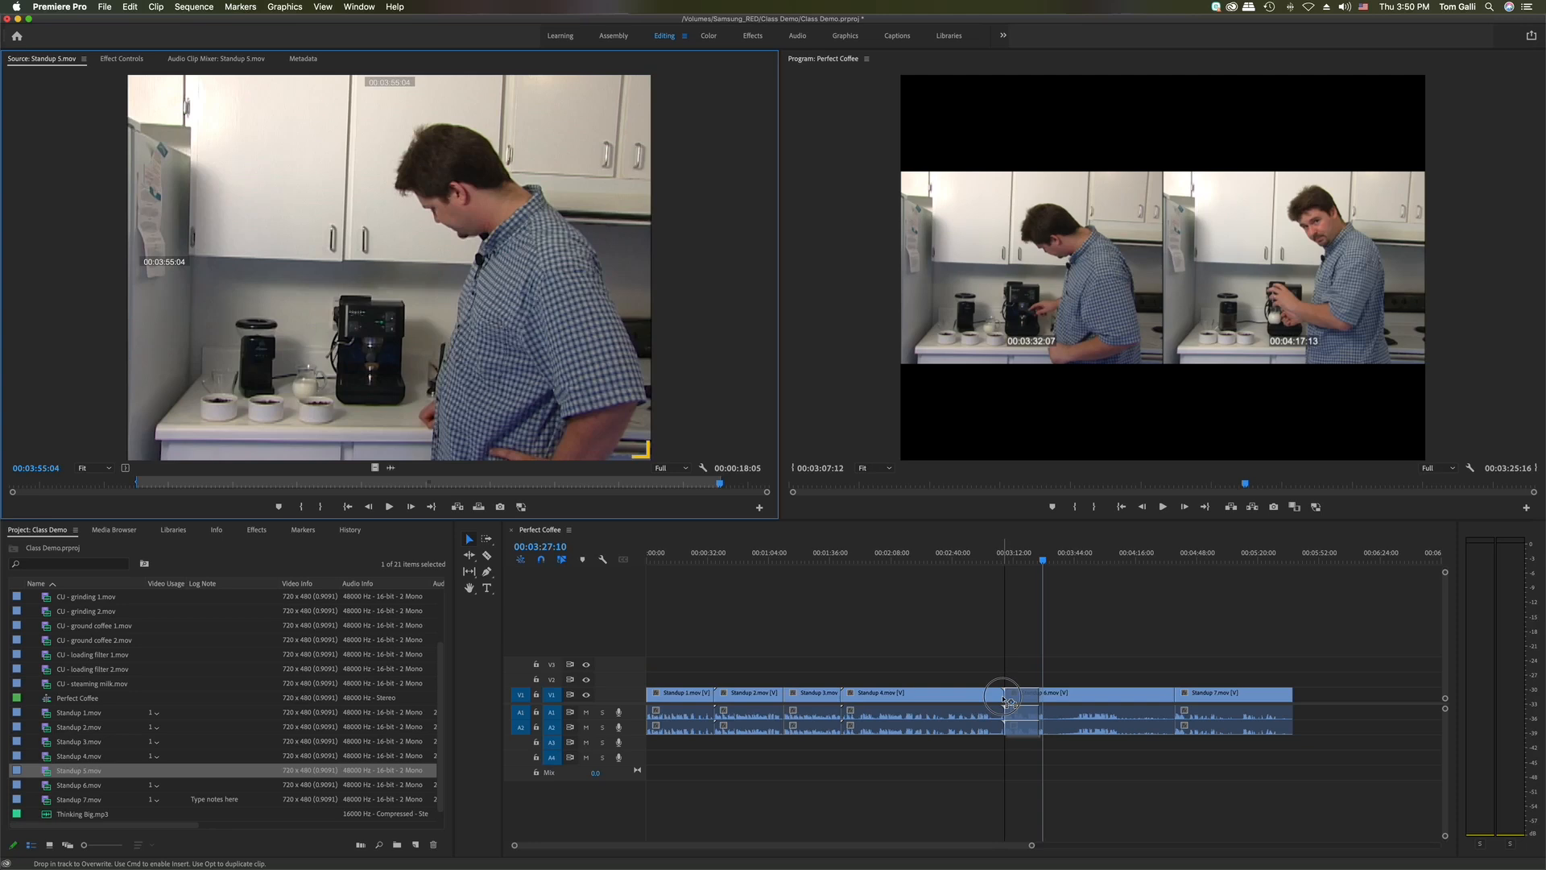
drag(1009, 701, 1011, 704)
drag(1013, 704, 1013, 705)
key(super)
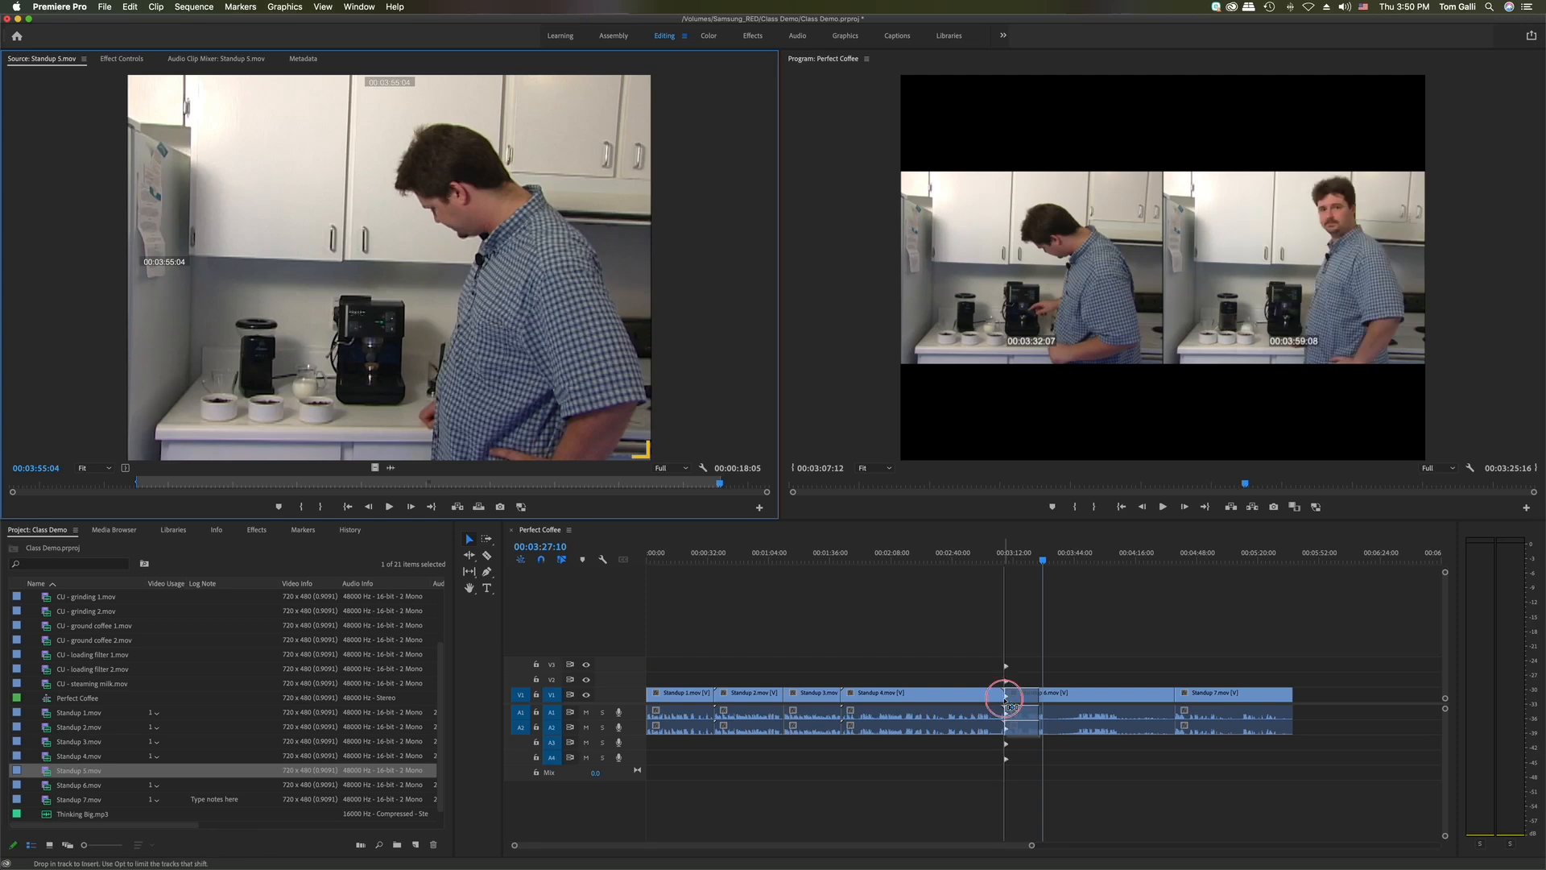
drag(1013, 705, 1012, 705)
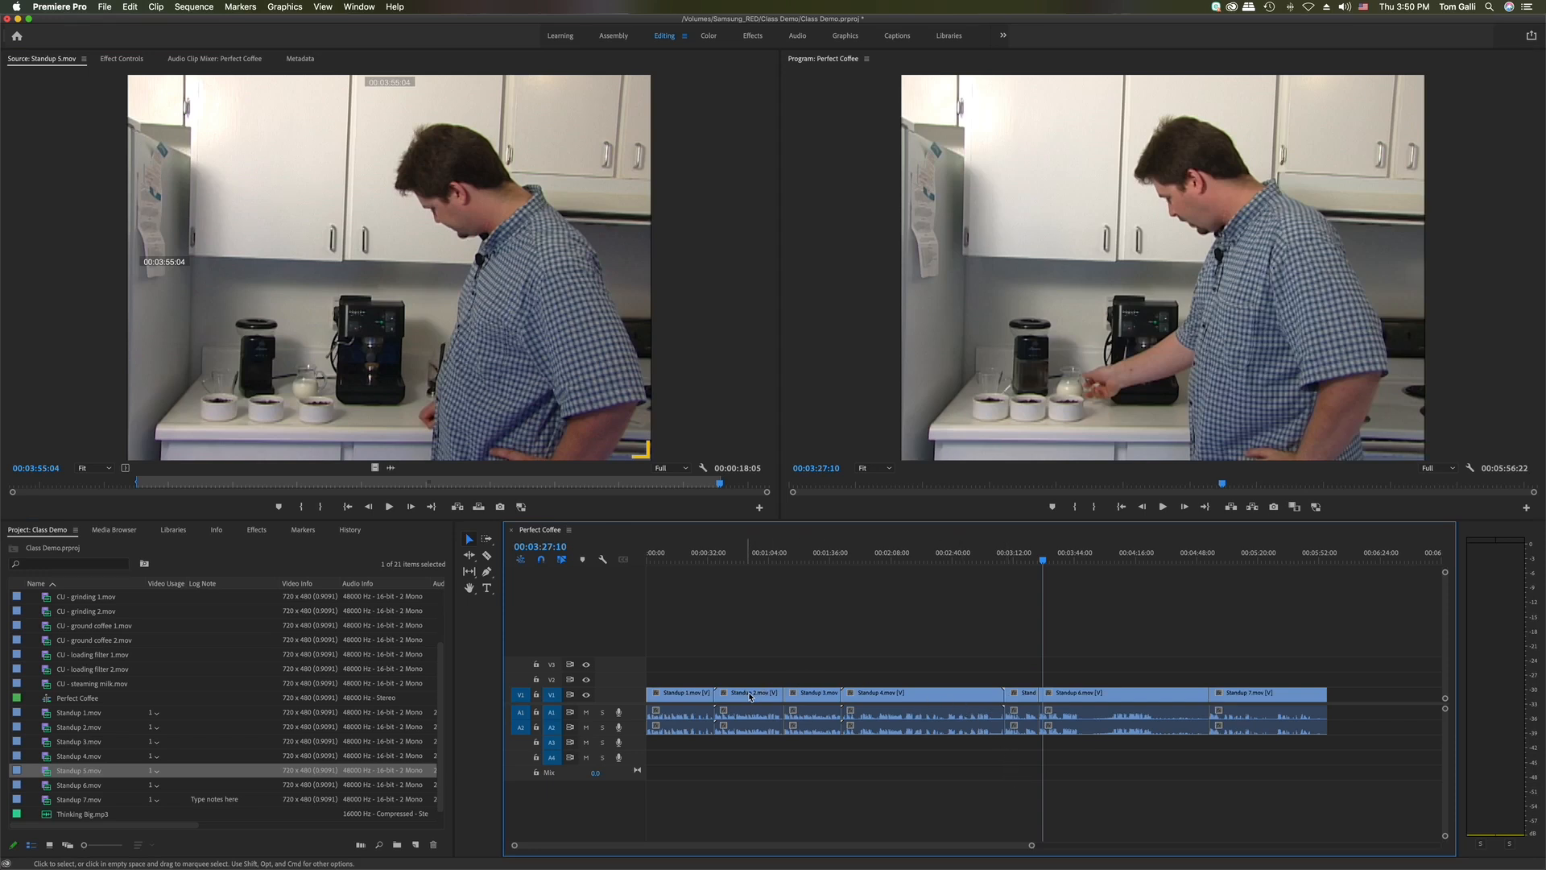
click(774, 697)
click(828, 698)
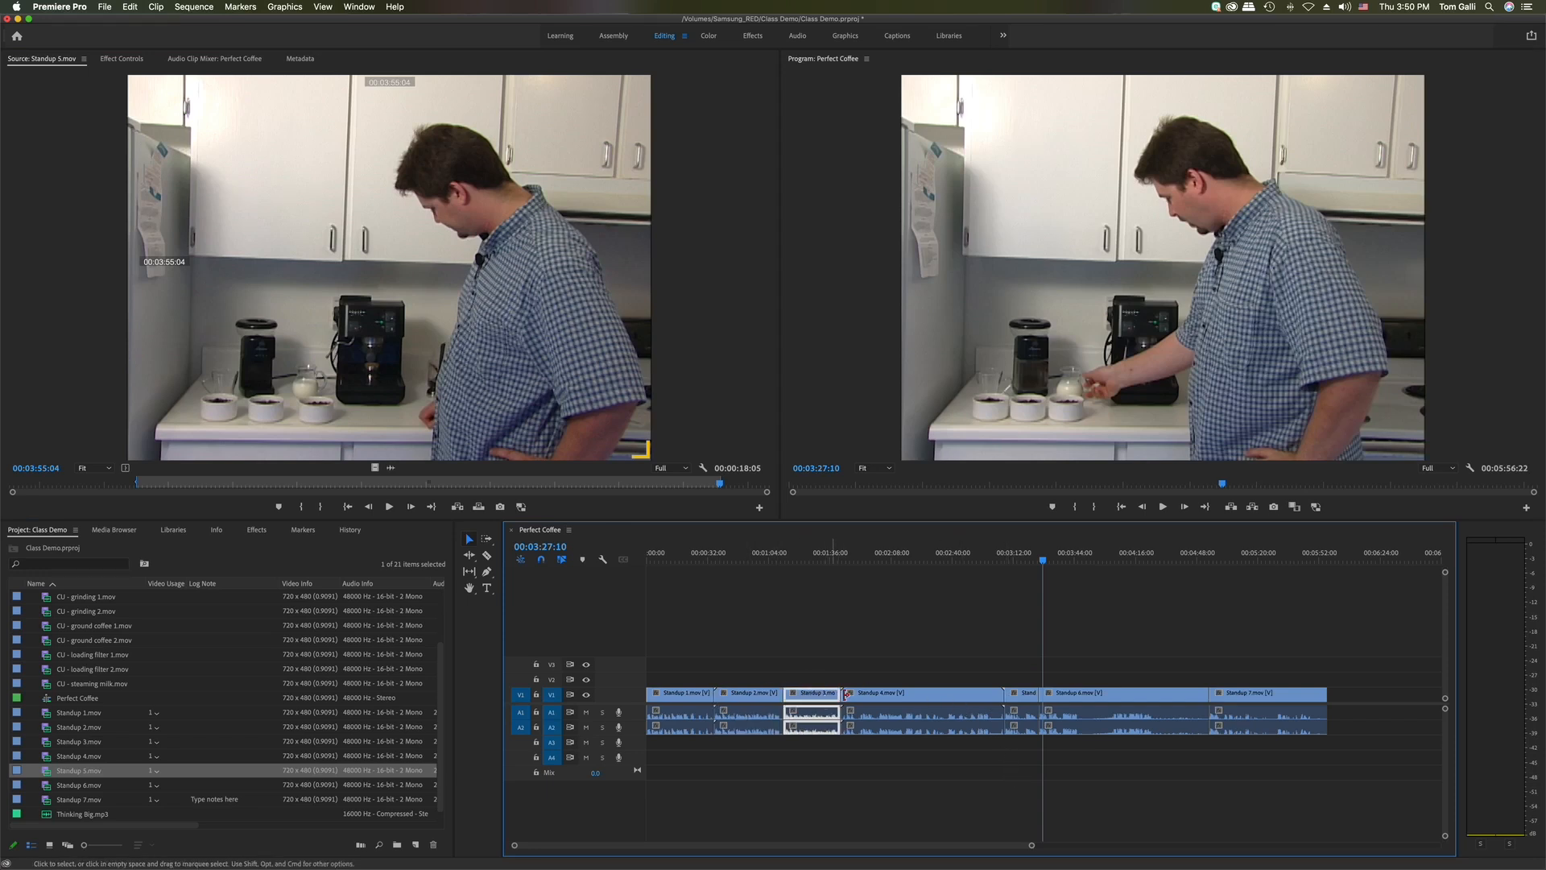
click(890, 701)
click(1030, 703)
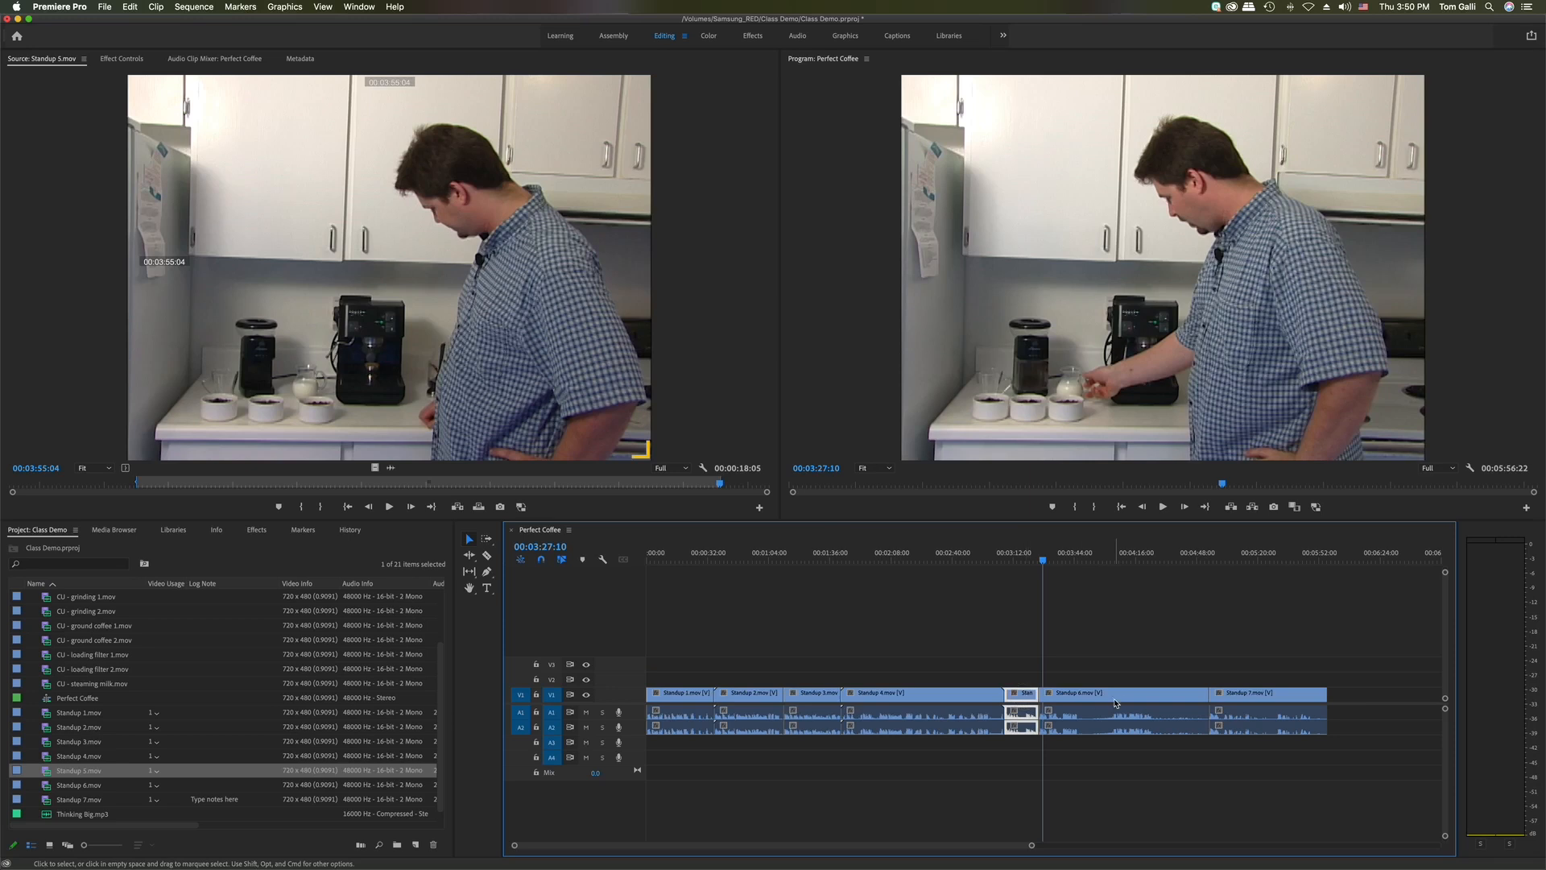
click(1115, 699)
click(1237, 703)
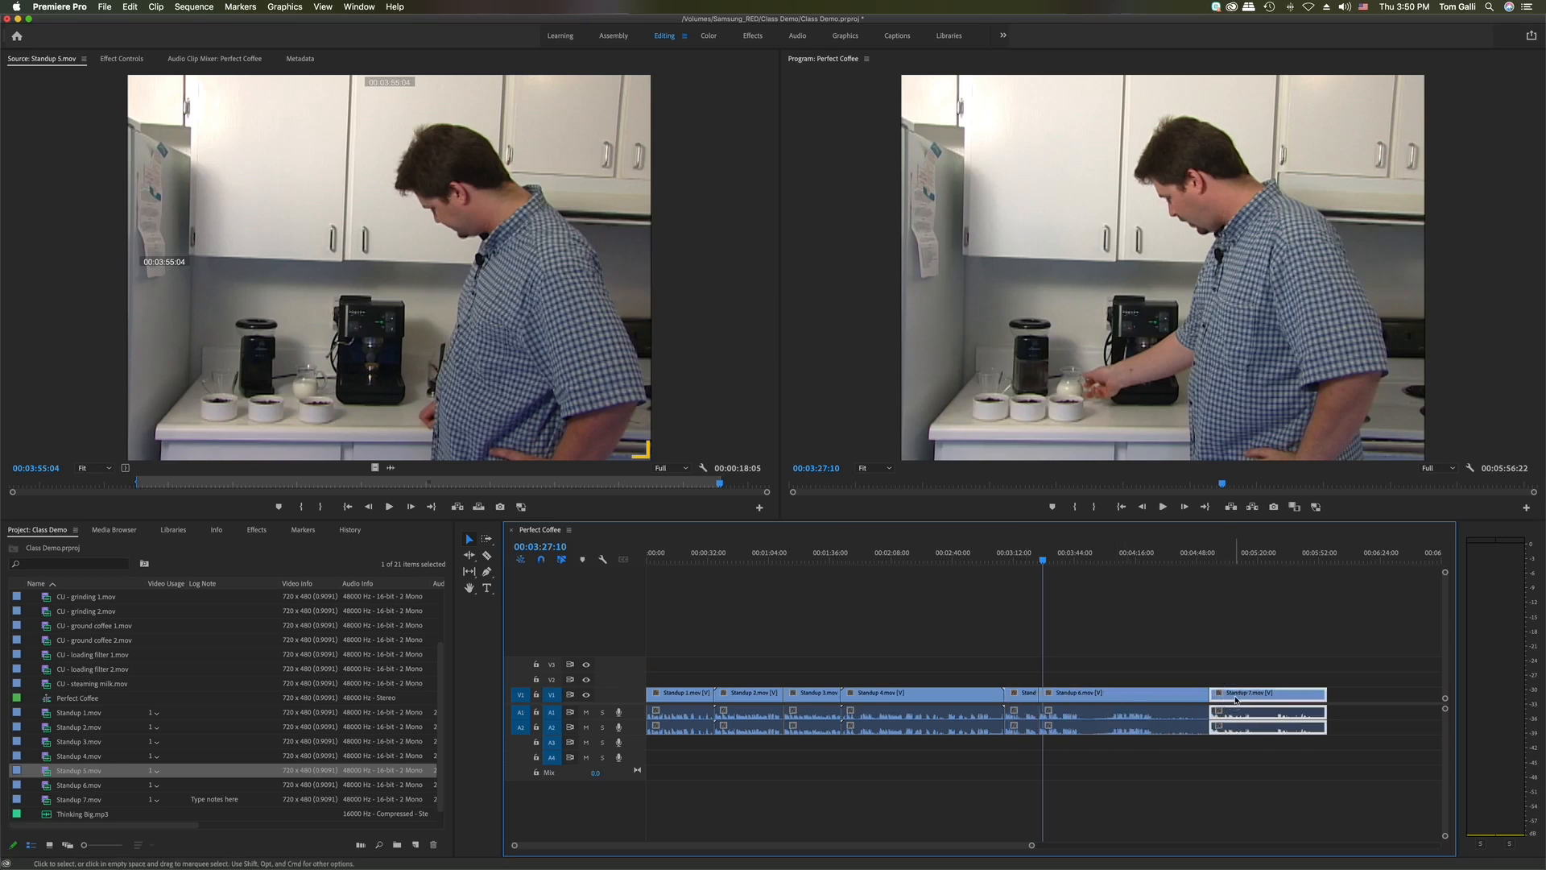
click(1227, 633)
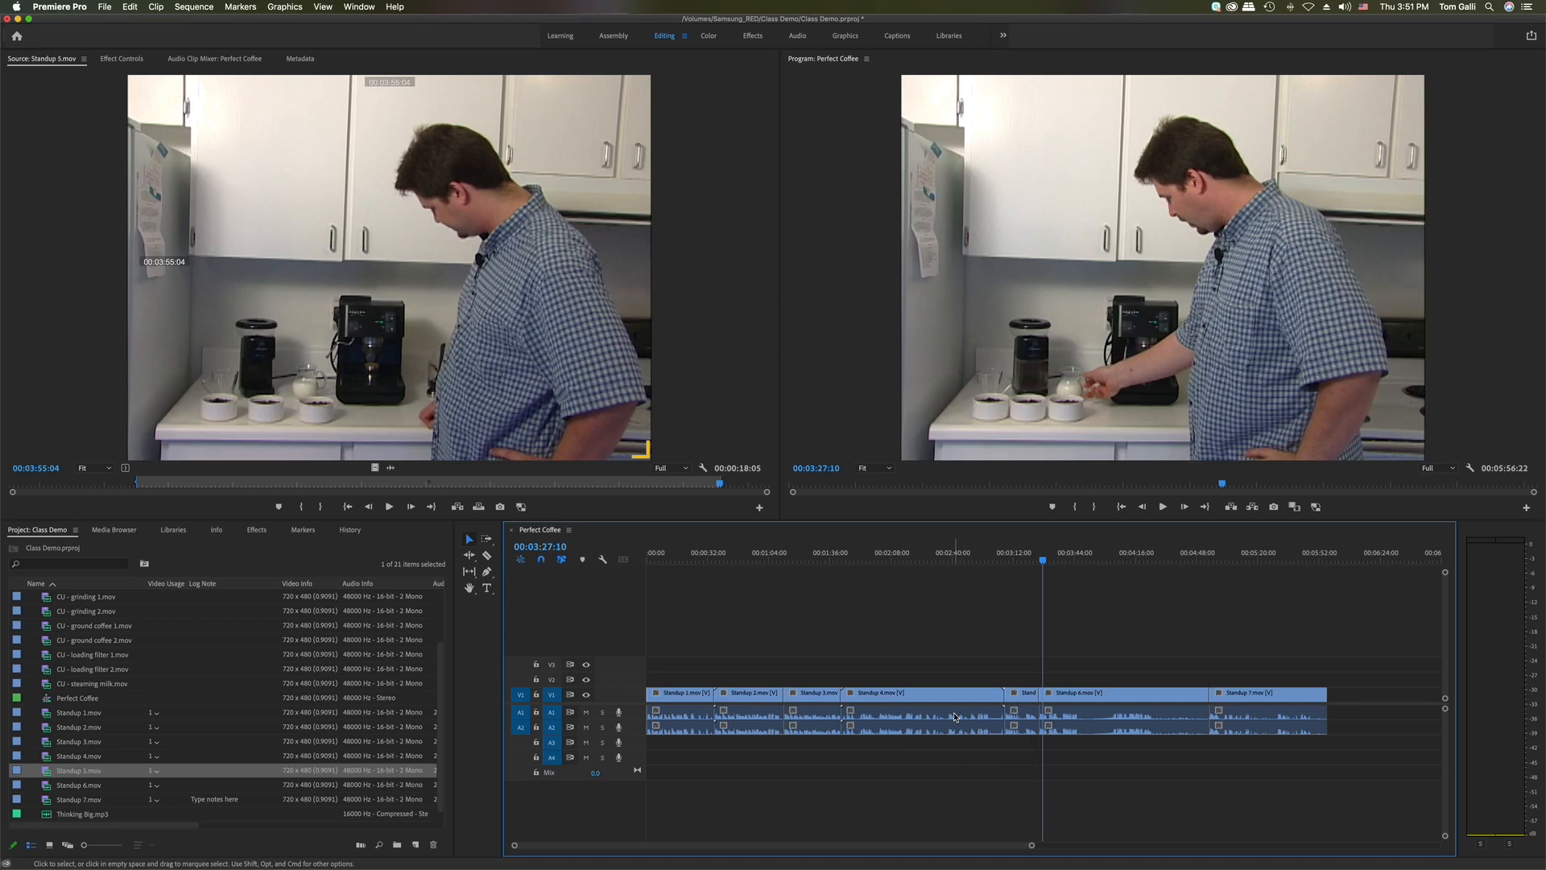
click(1018, 699)
key(Delete)
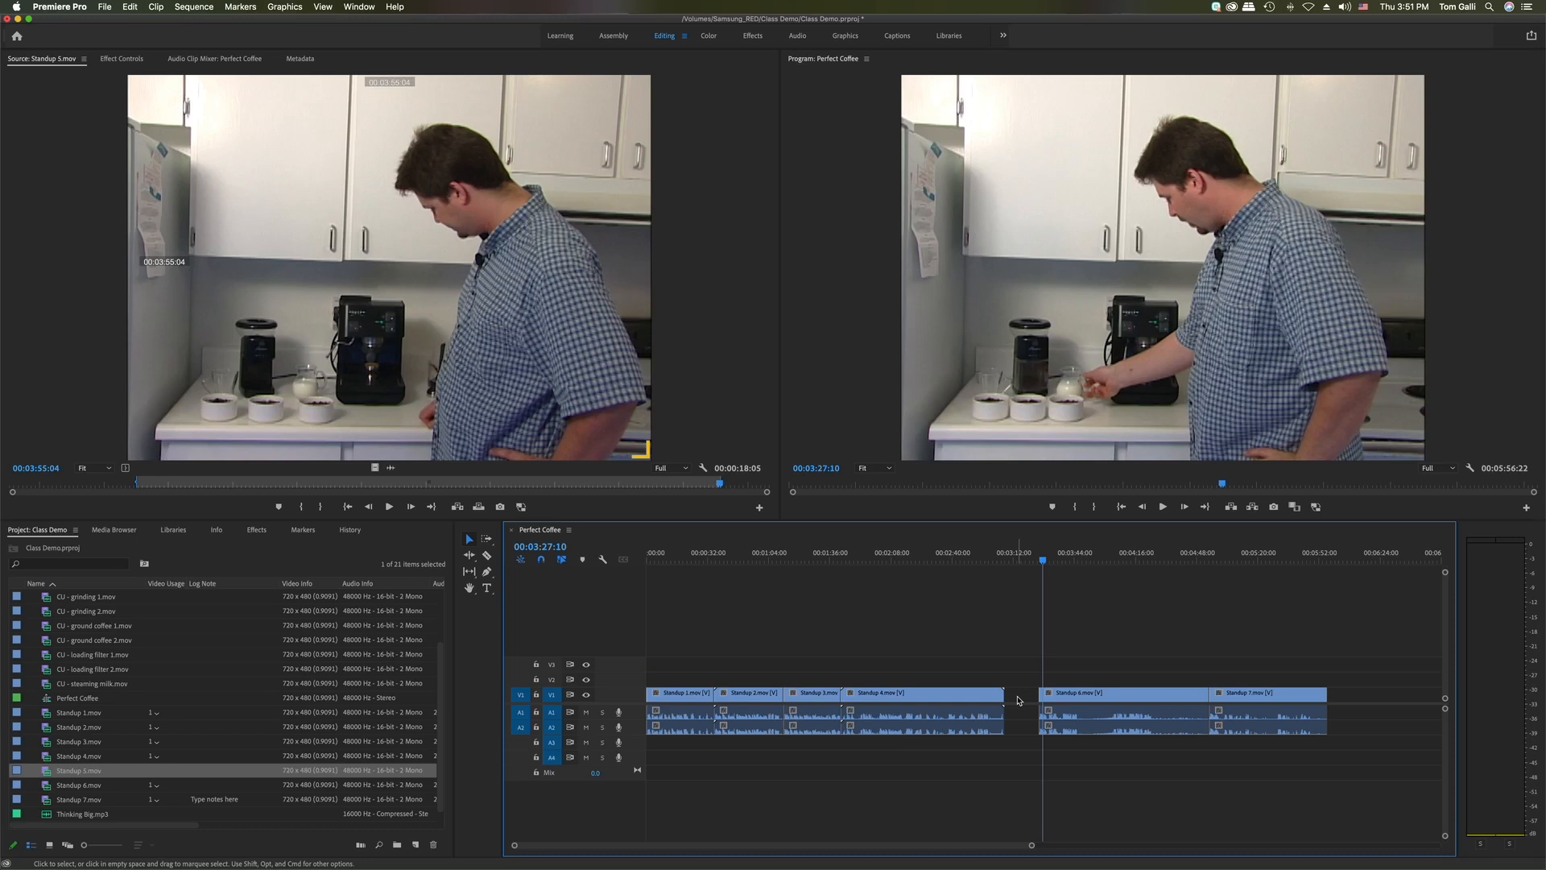
key(super+z)
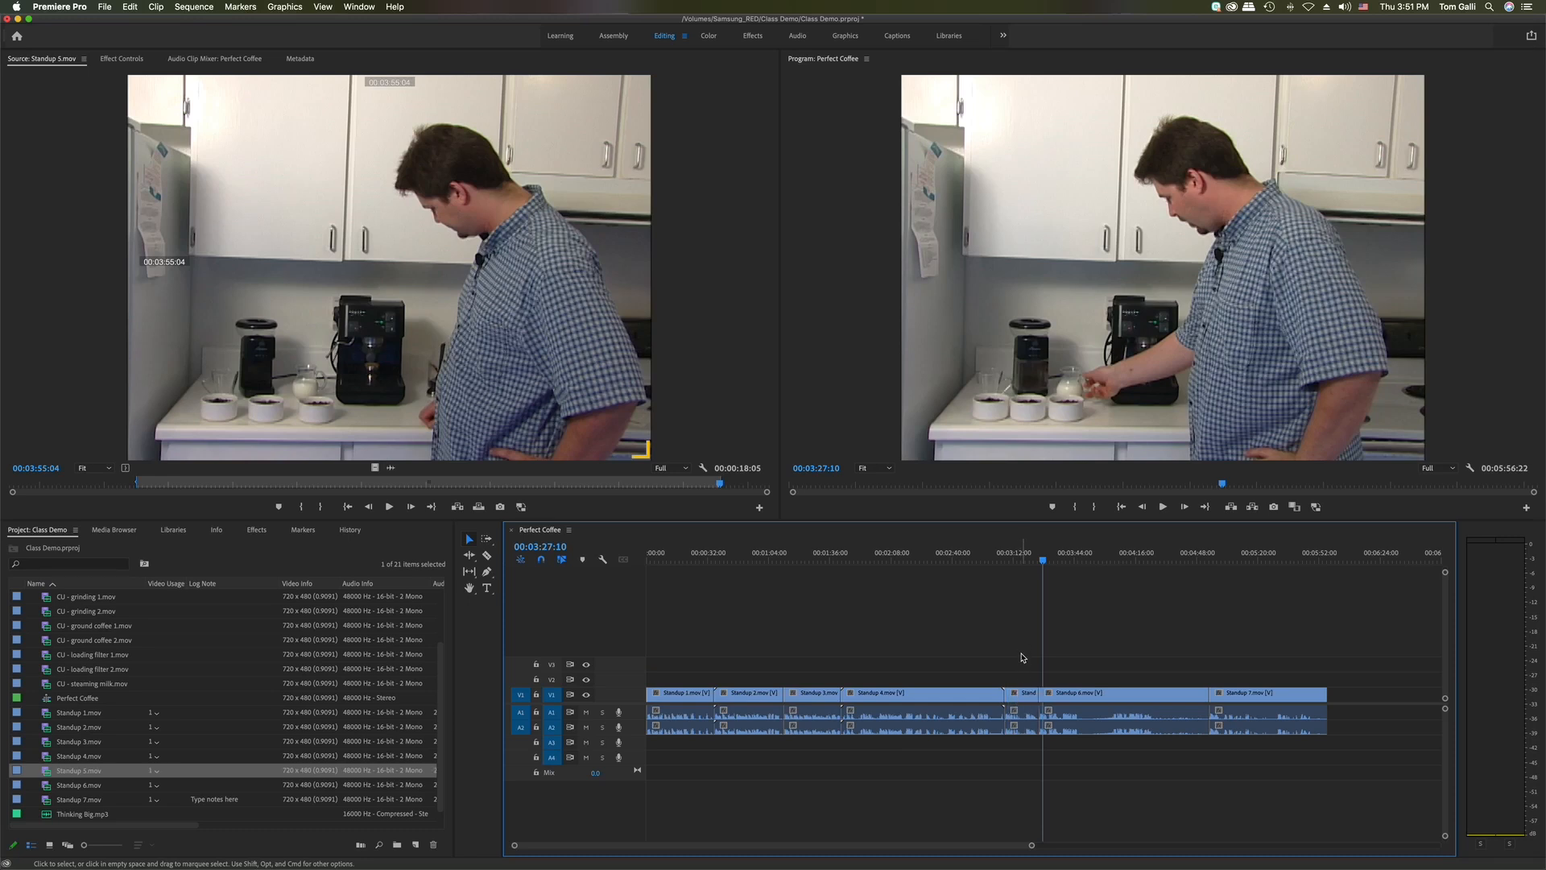
click(1024, 696)
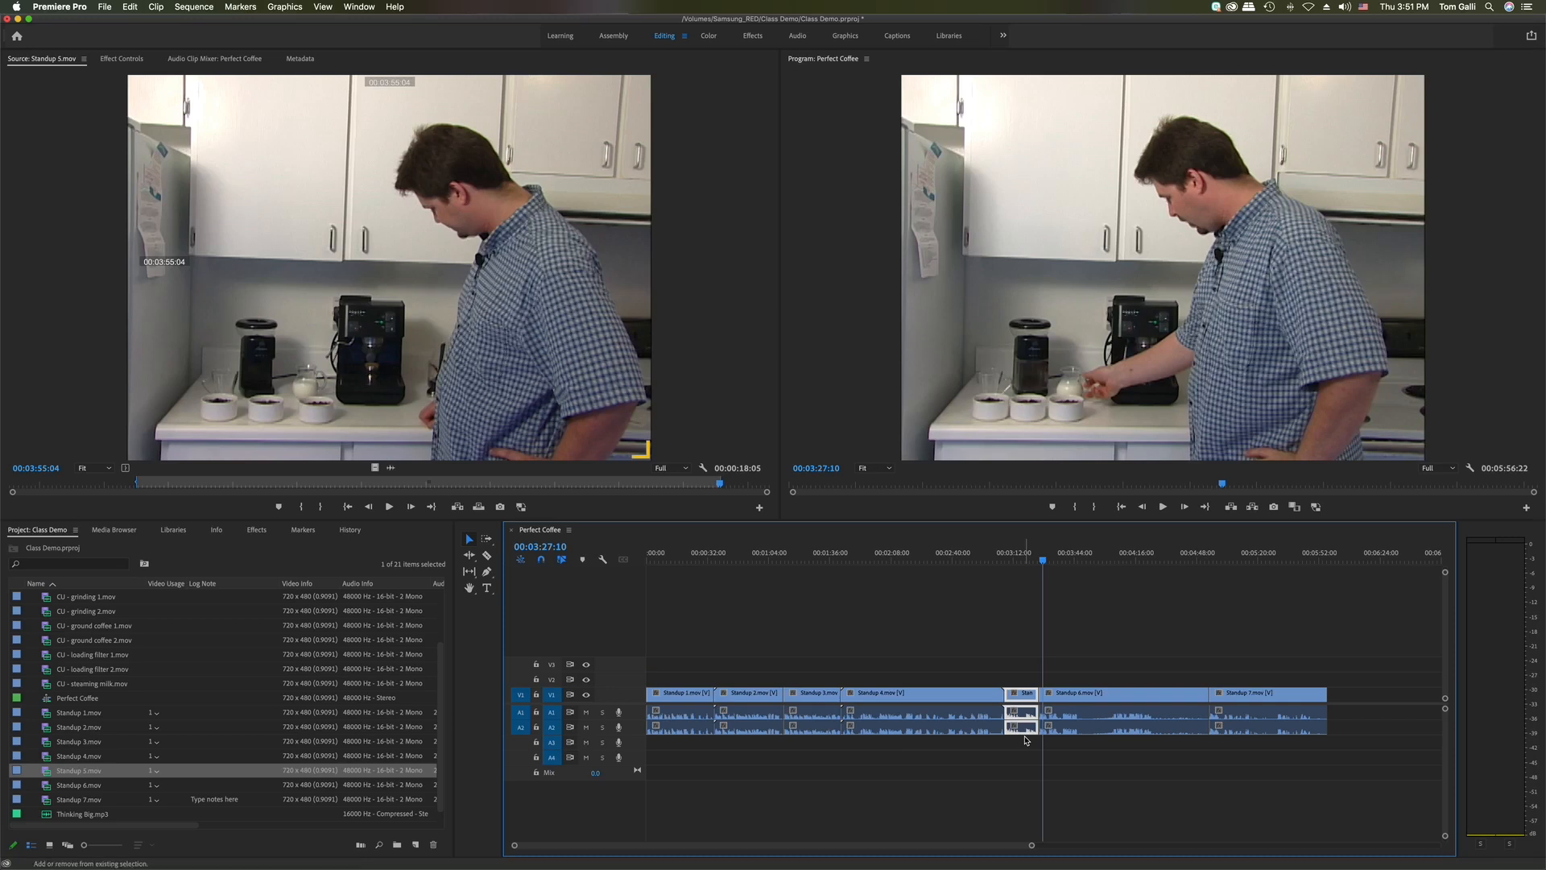
key(shift+Delete)
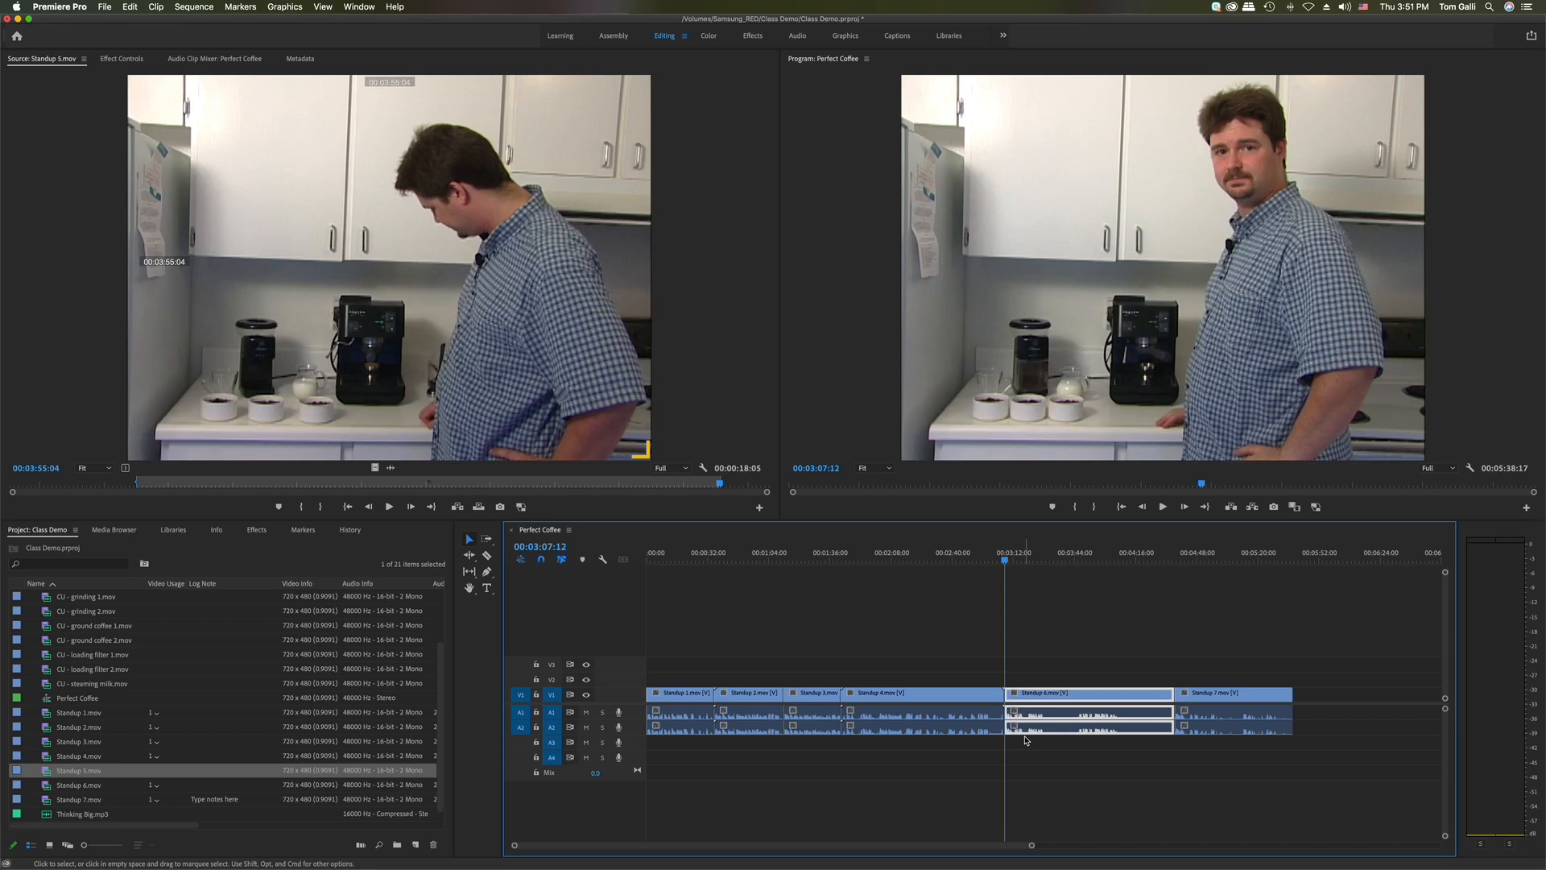
key(super+z)
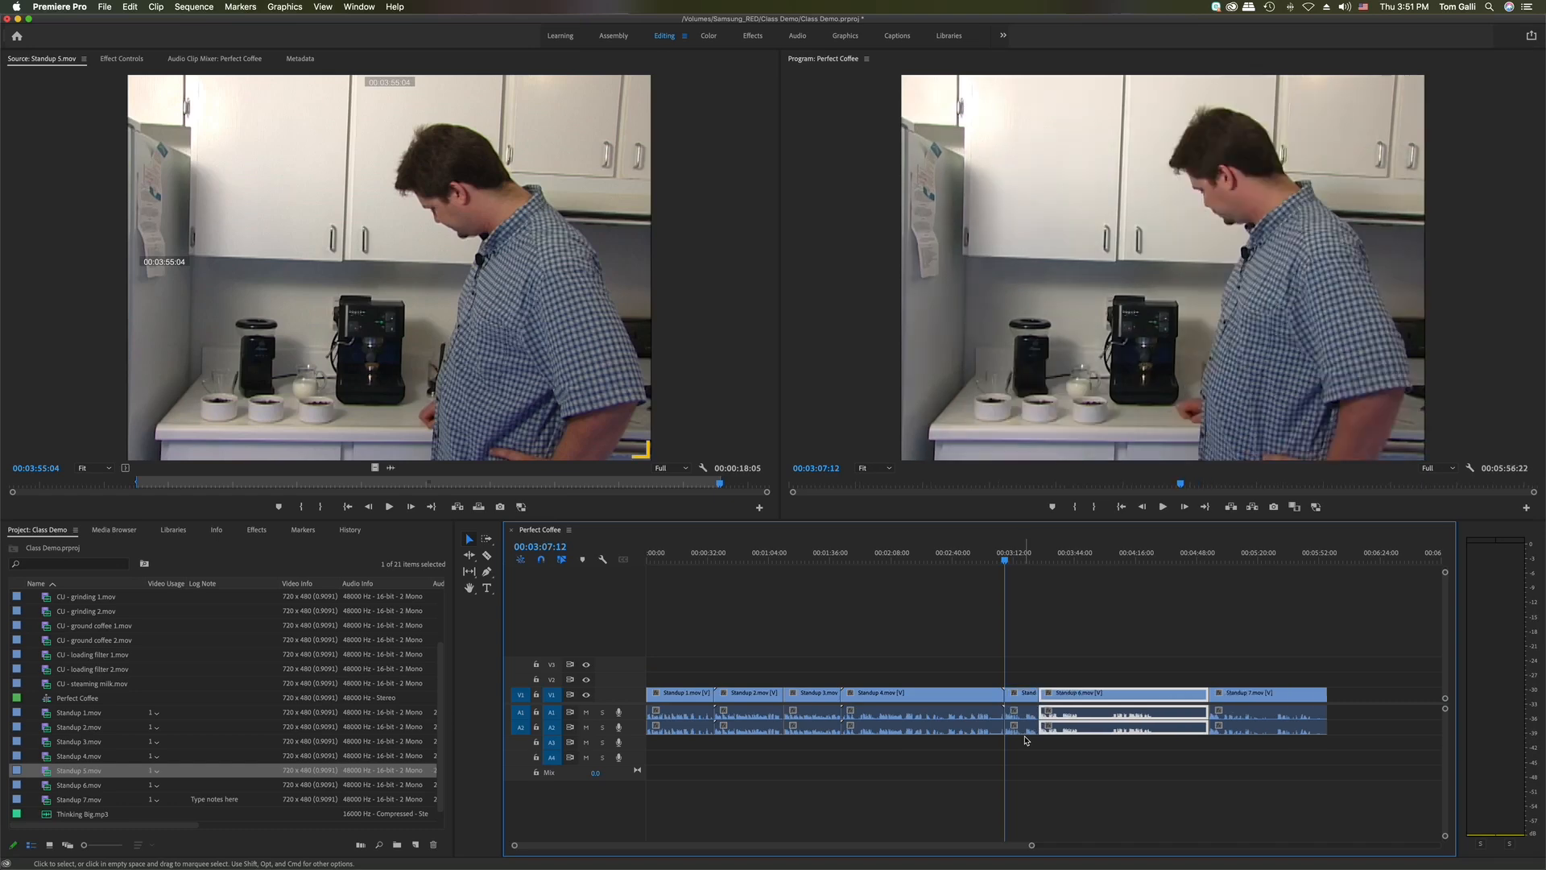
click(1046, 638)
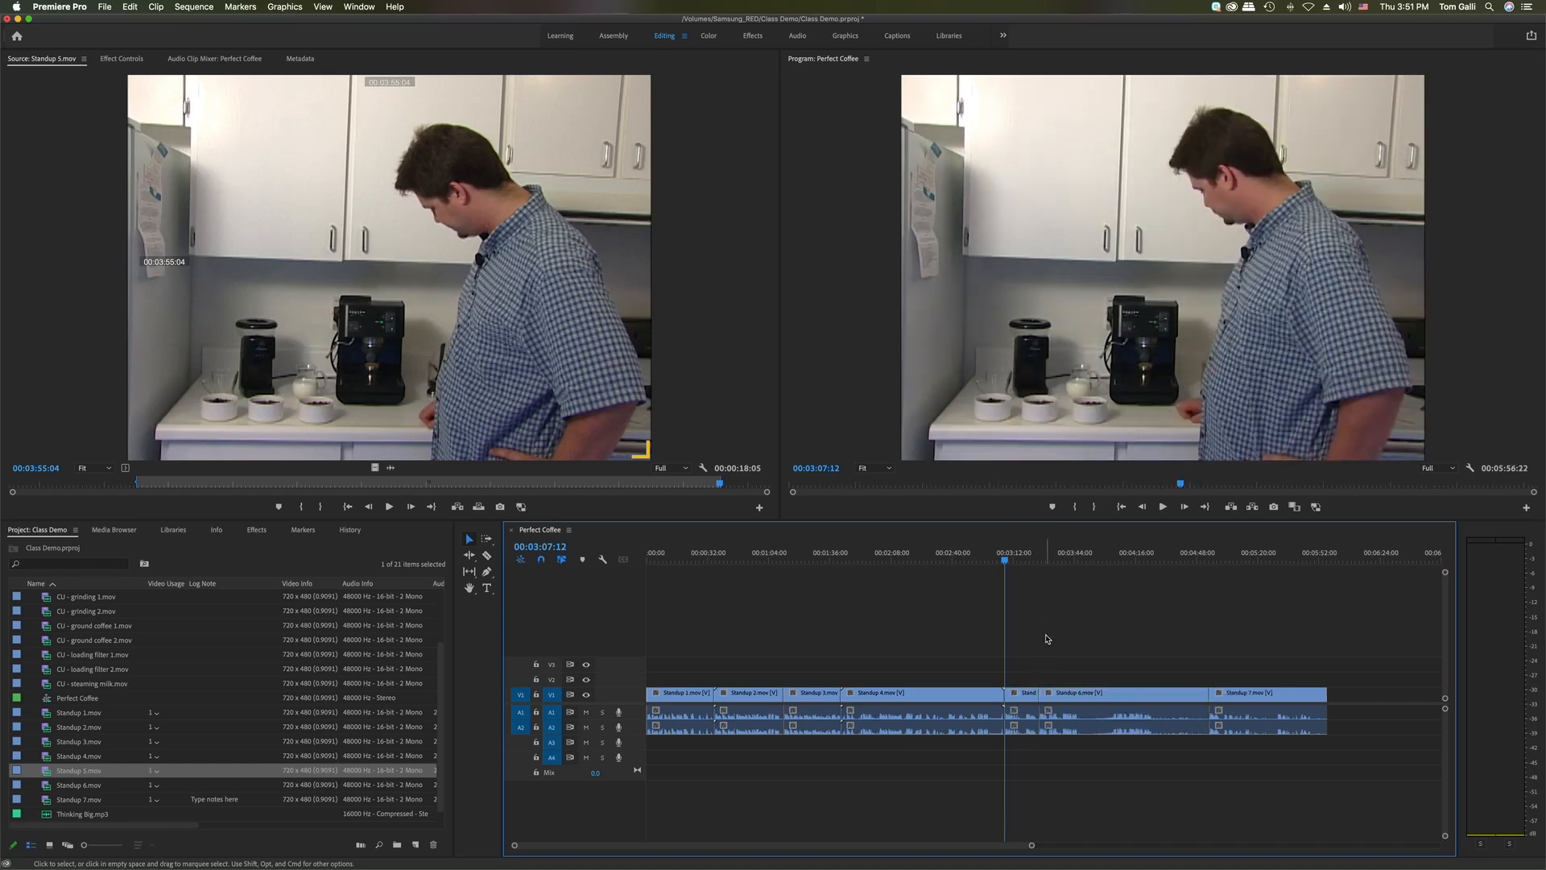